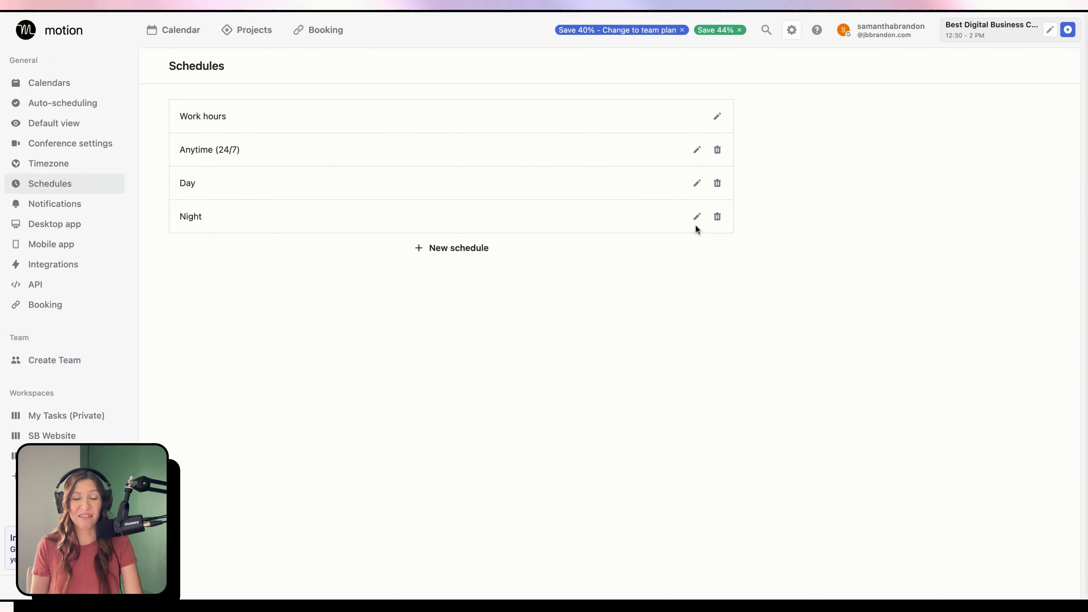
Review the Notifications, Desktop app and Integrations settings pages
click(64, 204)
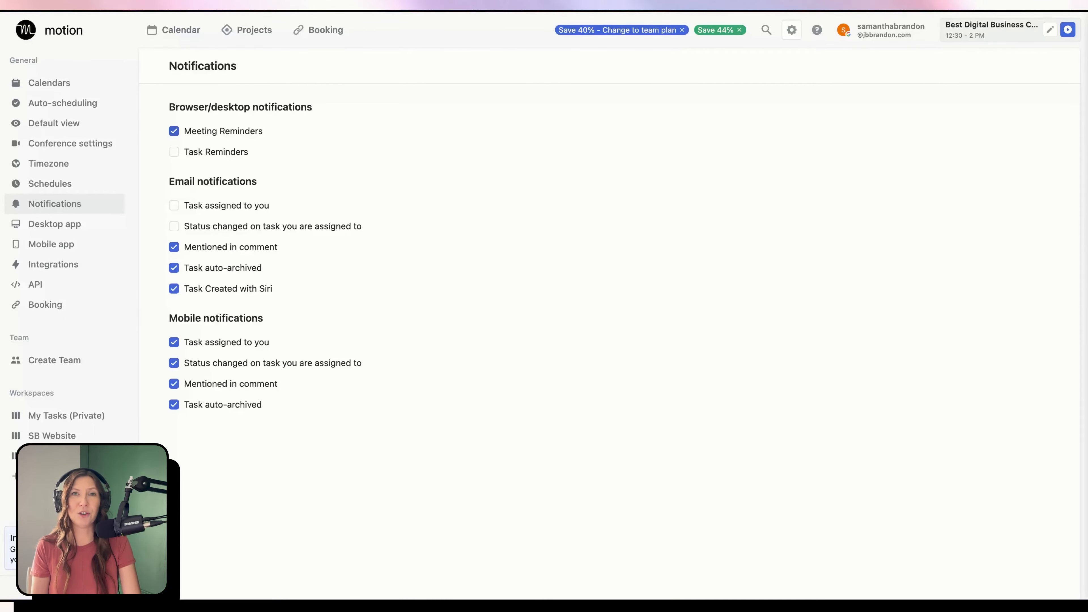
click(75, 224)
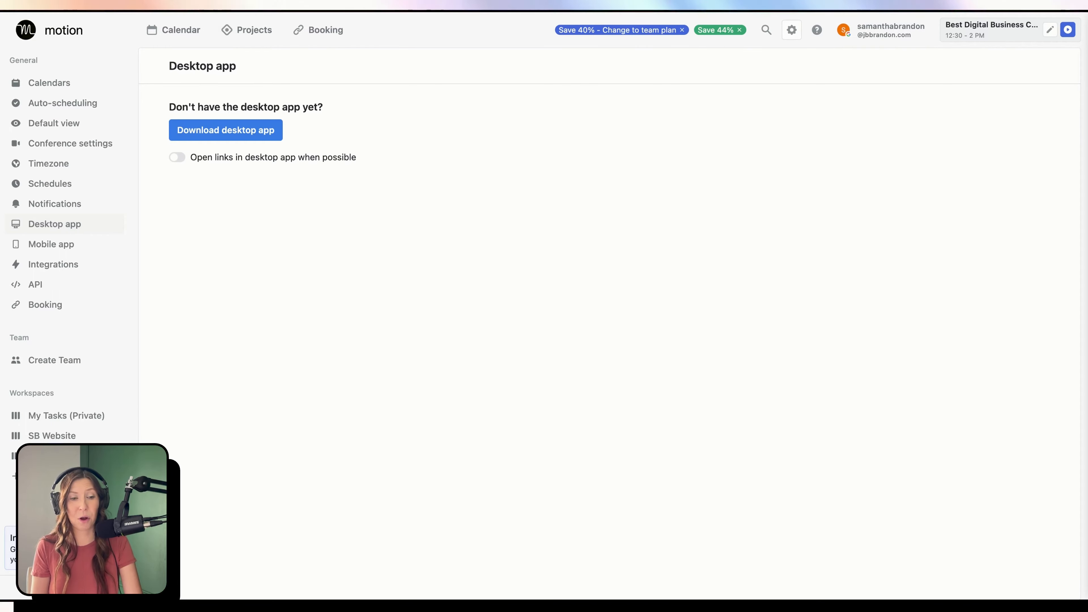
click(52, 265)
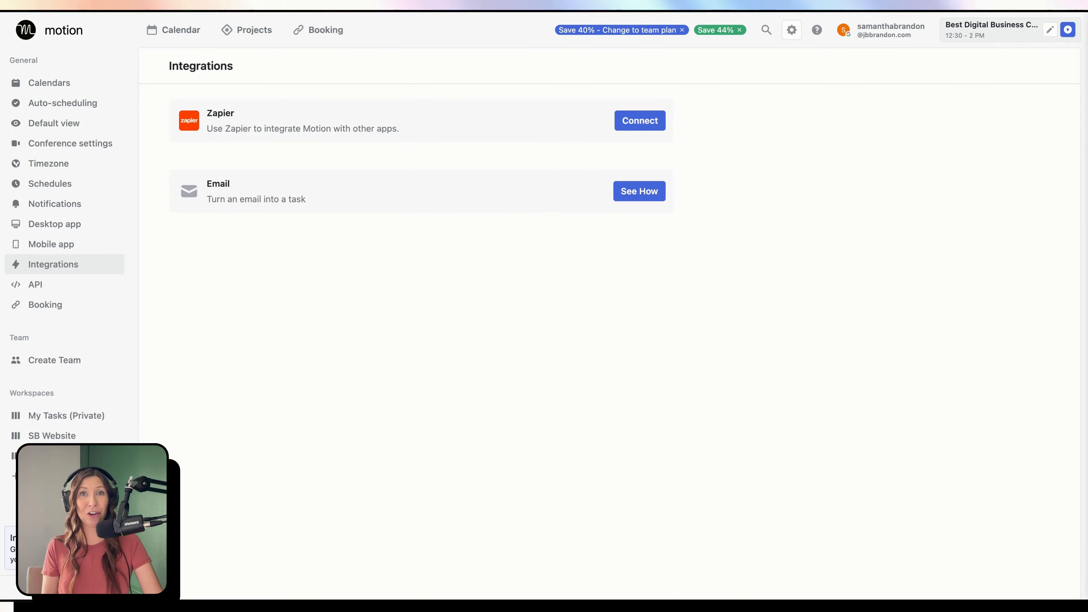
Read the instructions for turning an email into a task, highlight the forwarding address and dismiss them
click(622, 191)
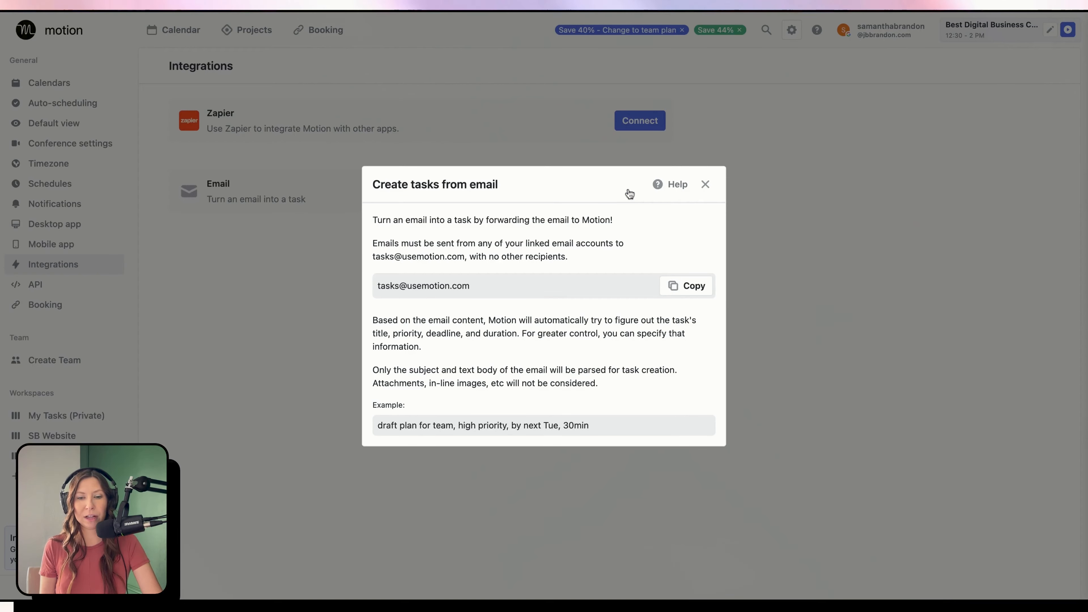
drag(466, 256, 371, 256)
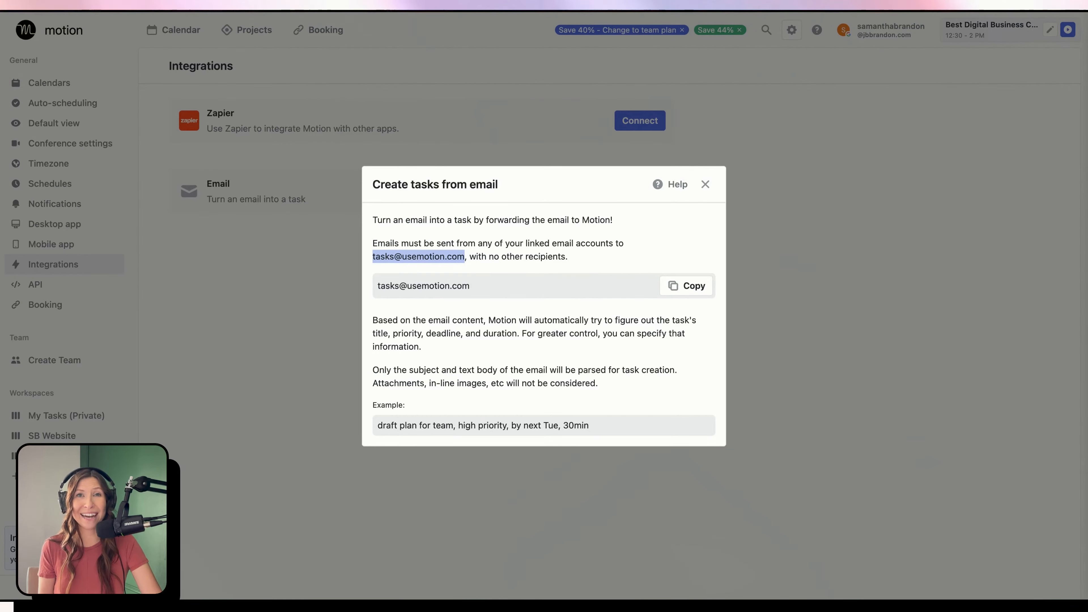
click(705, 185)
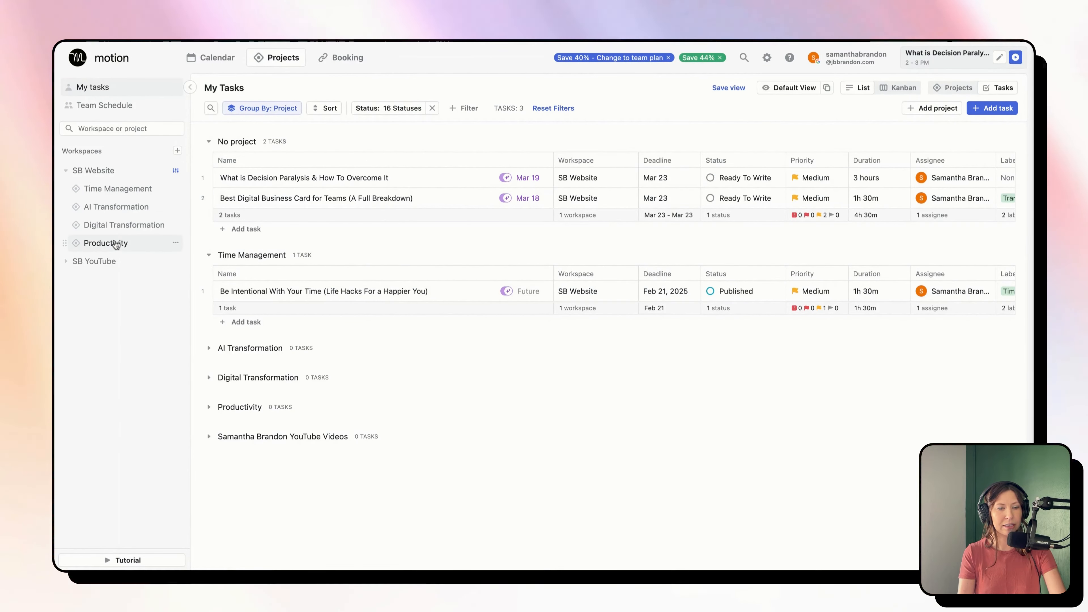
Show the SB Website workspace's tasks as a Kanban board
click(101, 176)
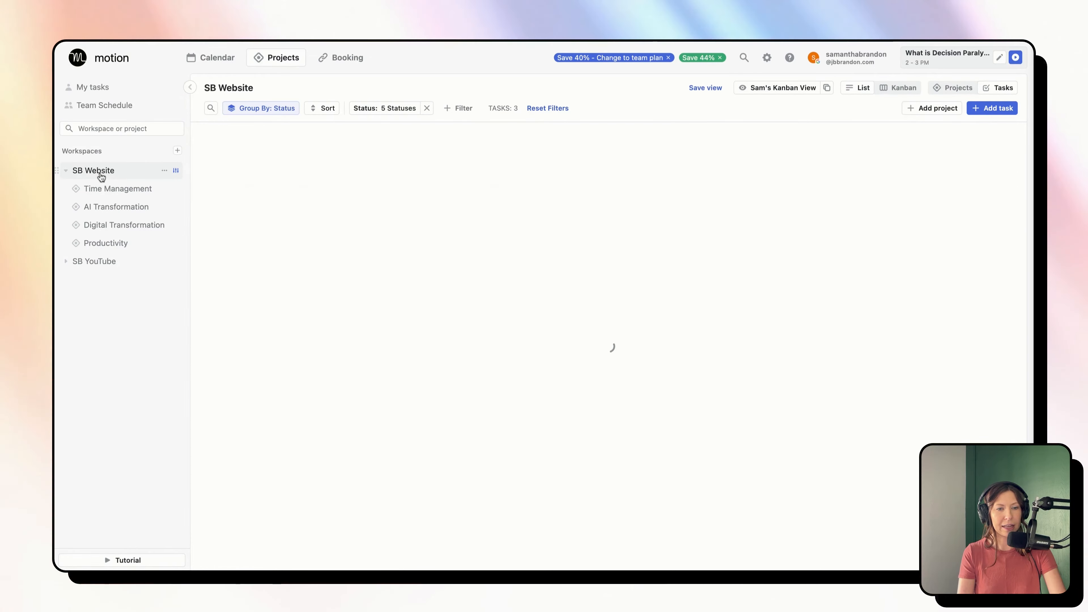
click(898, 90)
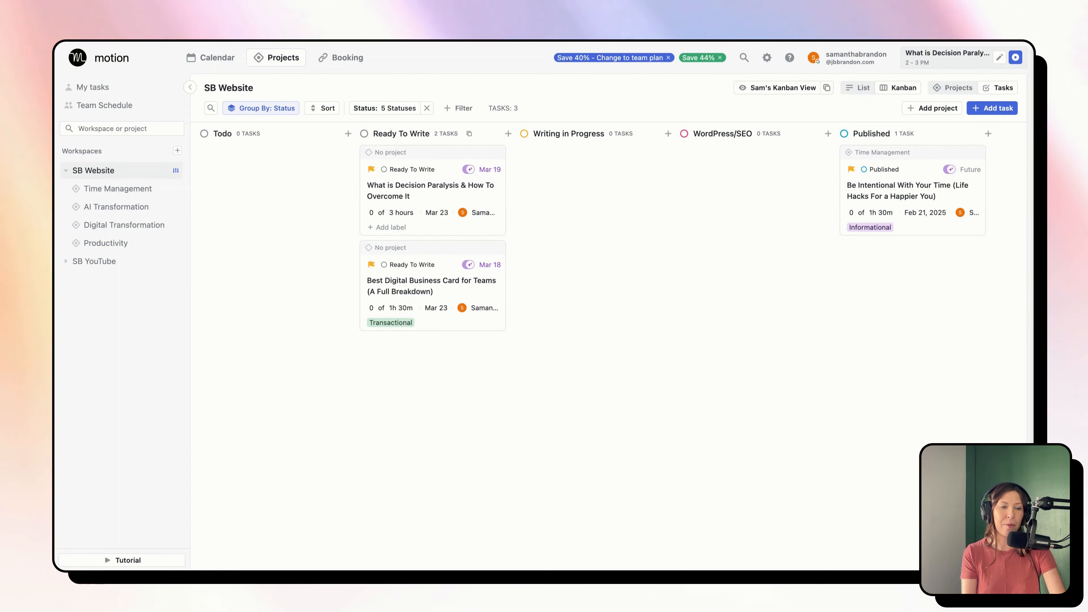
Reorder the SB YouTube board's columns to Todo, Videos Ready, Filming, Editing, Published
click(67, 261)
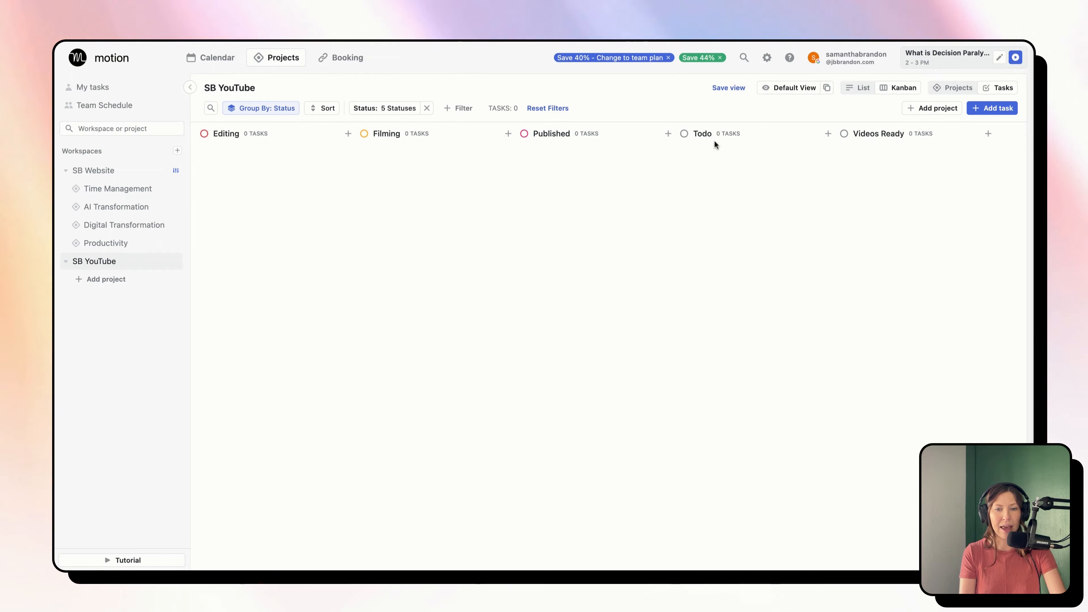
drag(701, 133, 287, 137)
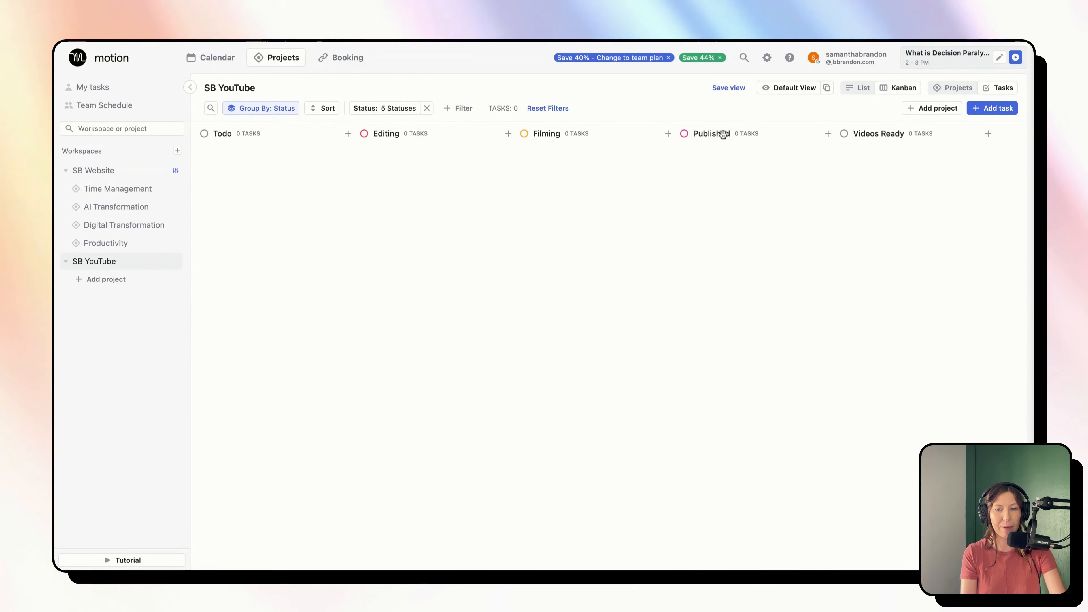
drag(888, 134, 407, 135)
drag(546, 134, 707, 135)
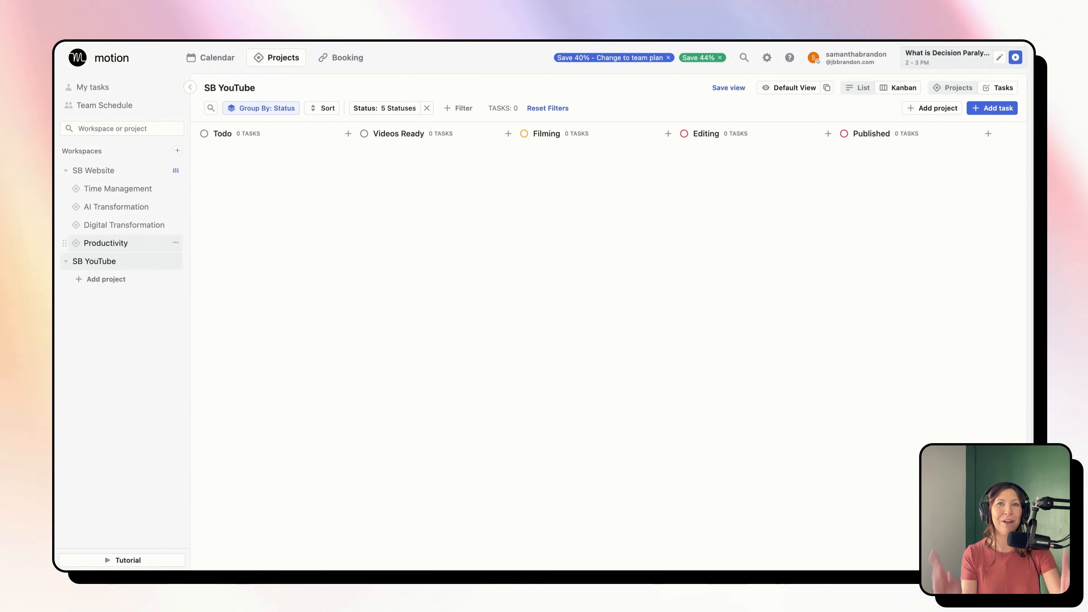
Create a new workspace named "The House of Pages Website" in the settings
click(767, 58)
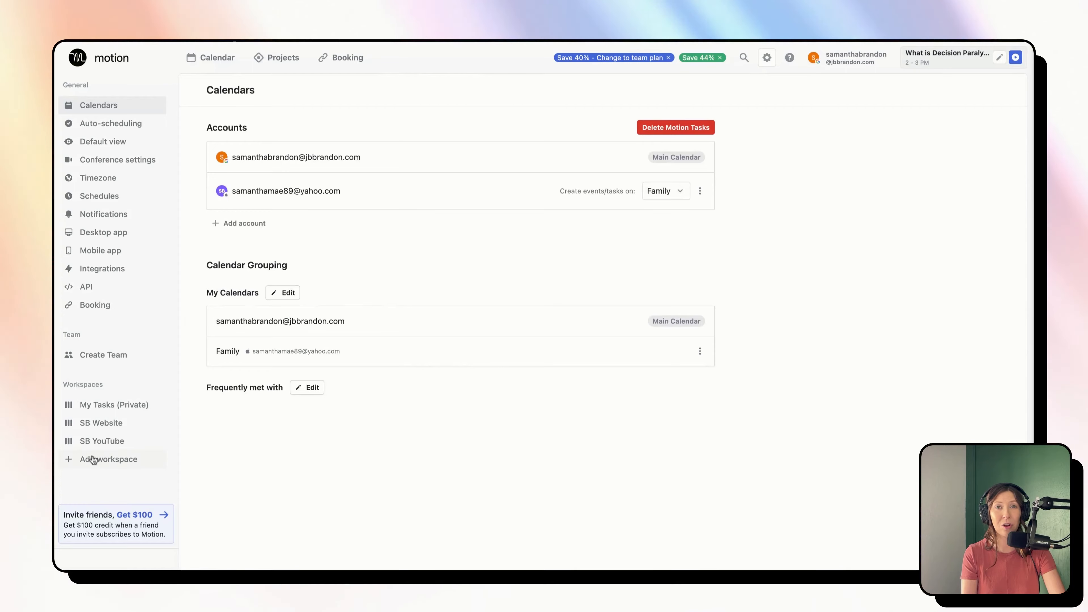
click(90, 459)
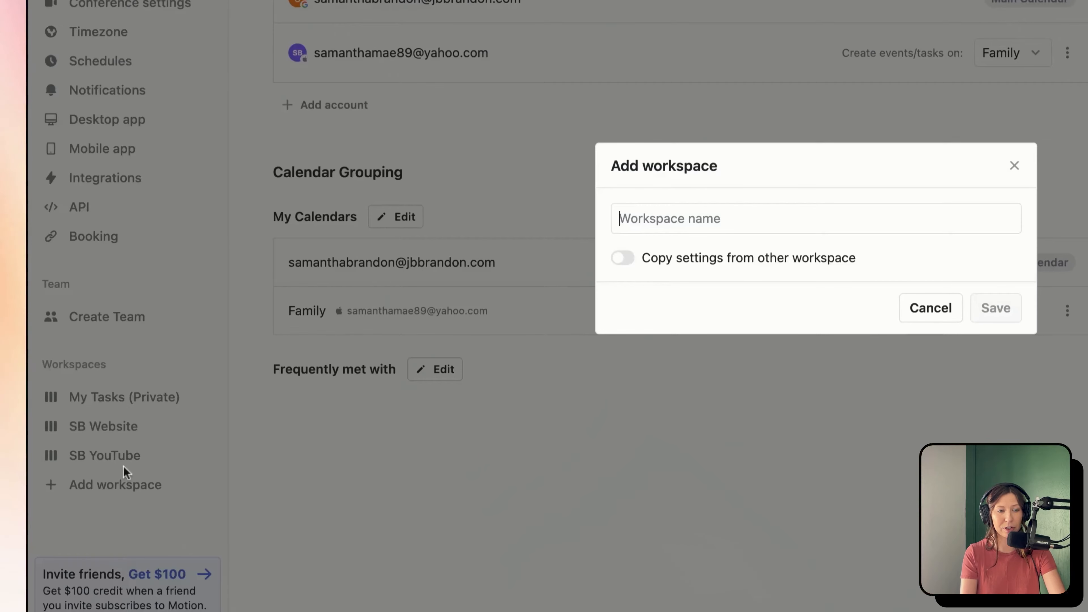
text(The House of P)
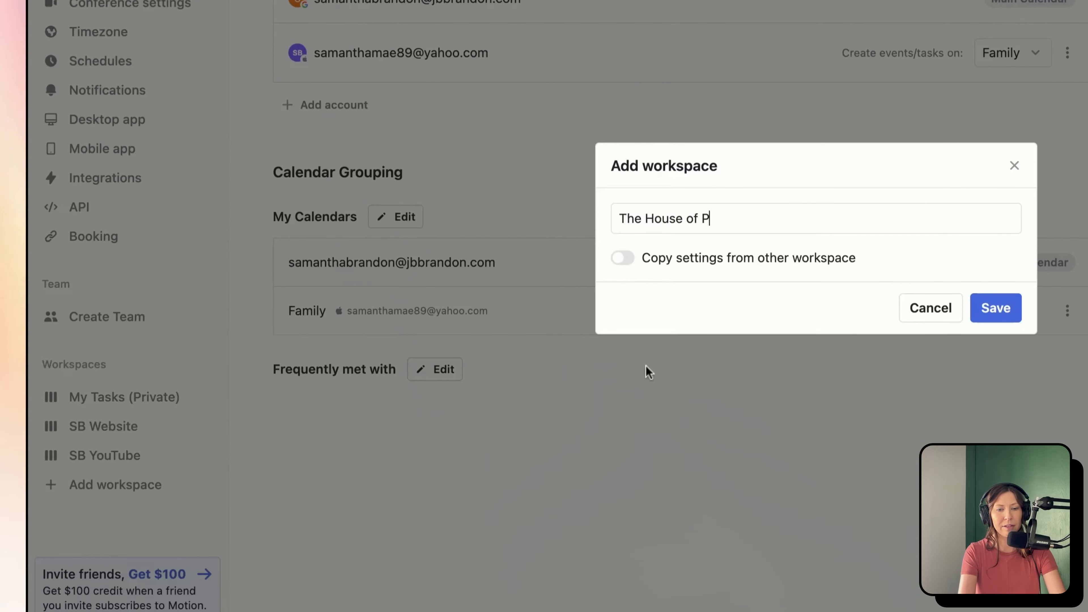
text(ages Website)
key(Return)
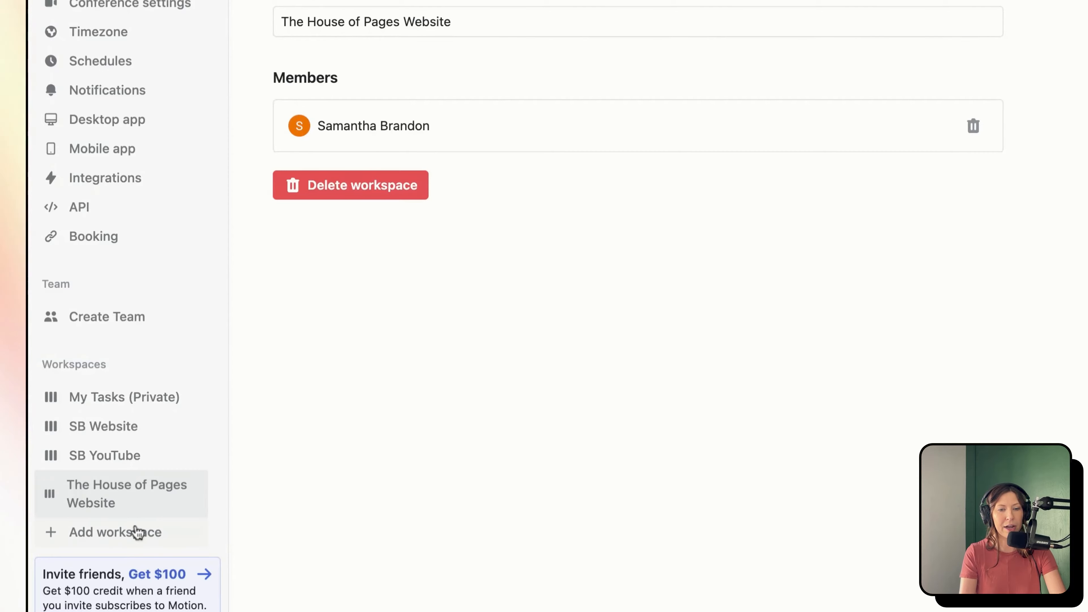
Create a second workspace named "The House of Pages YouTube"
click(136, 532)
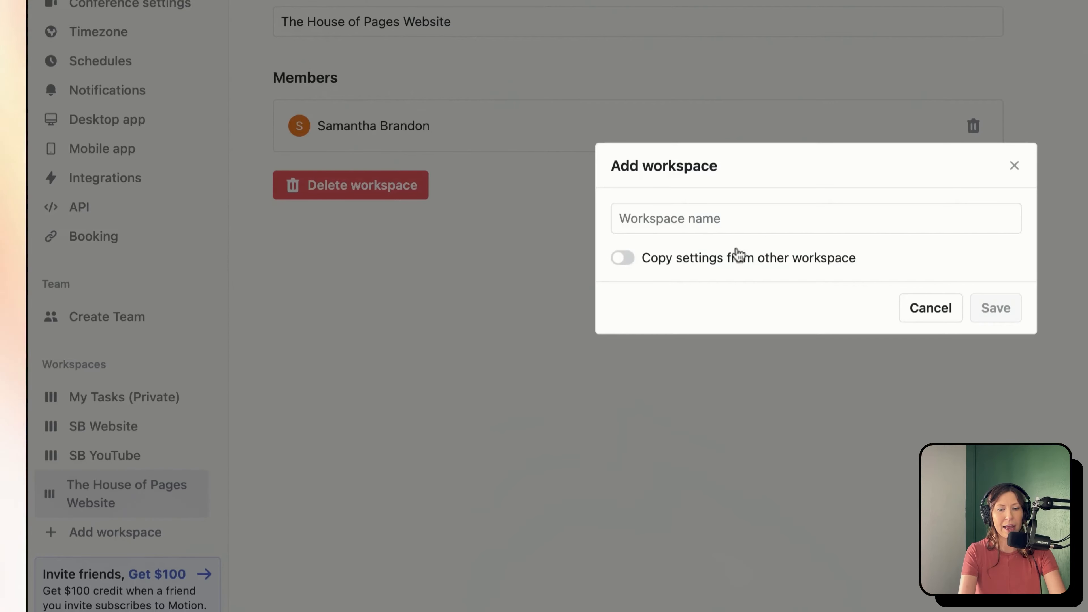
text(The House of Pages o)
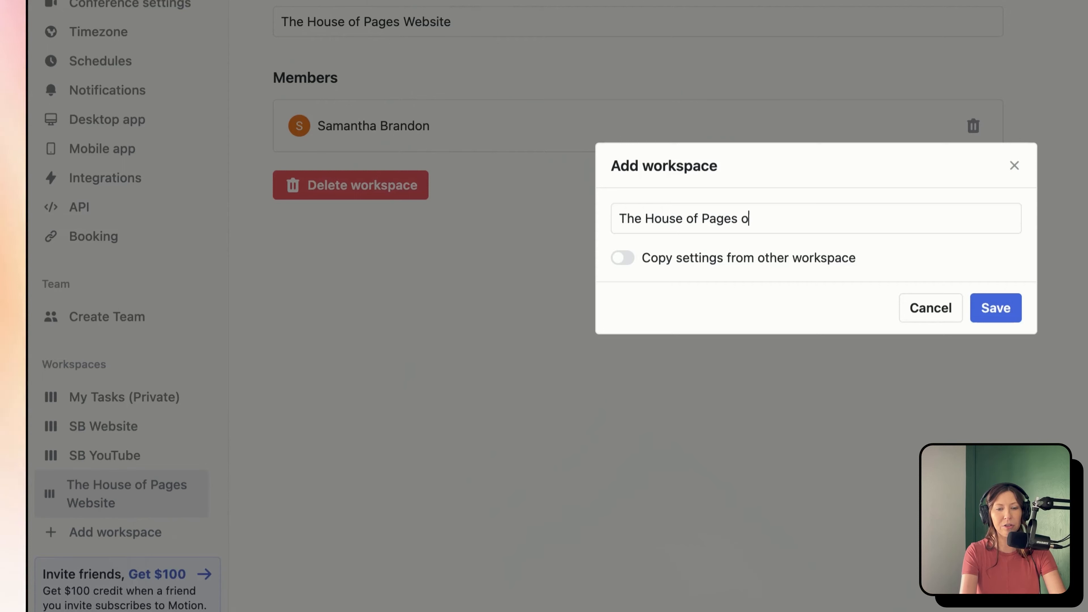
key(BackSpace)
text(YouTube)
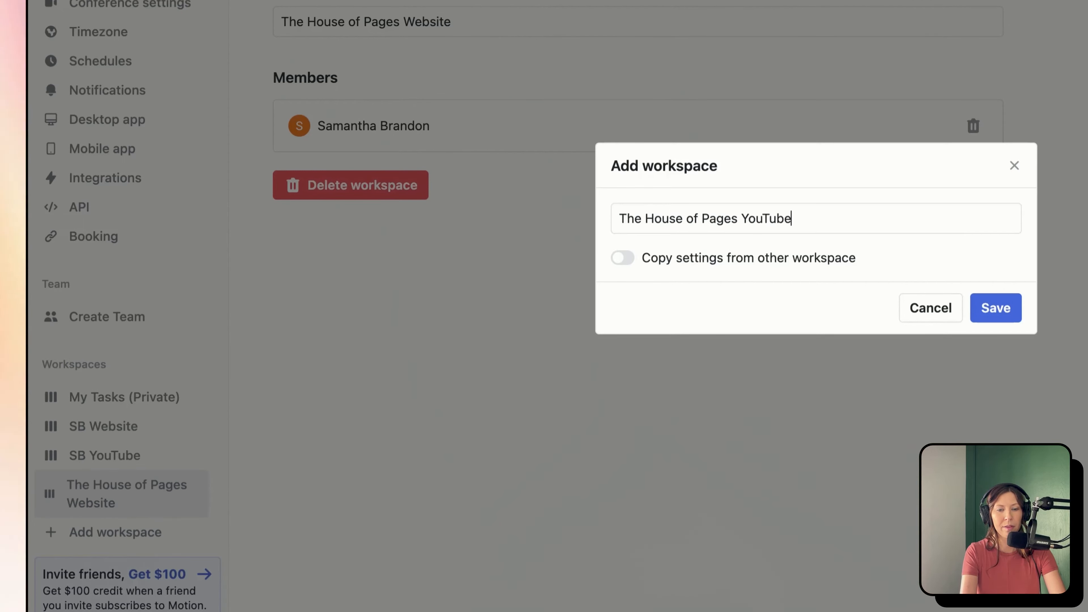
key(Return)
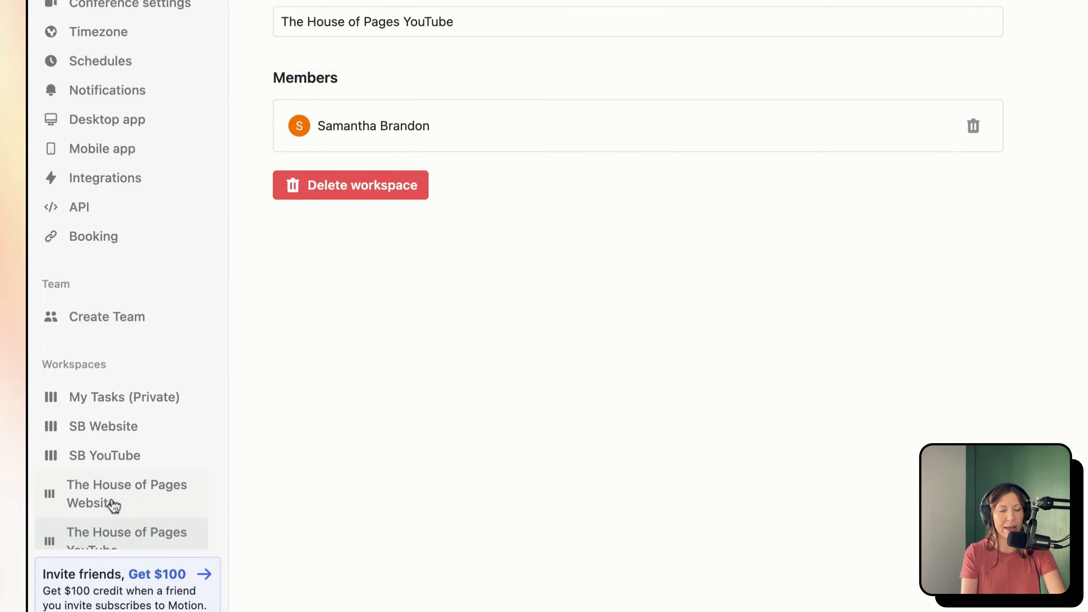
Review The House of Pages Website workspace's default statuses in its settings and on its Kanban board
click(97, 502)
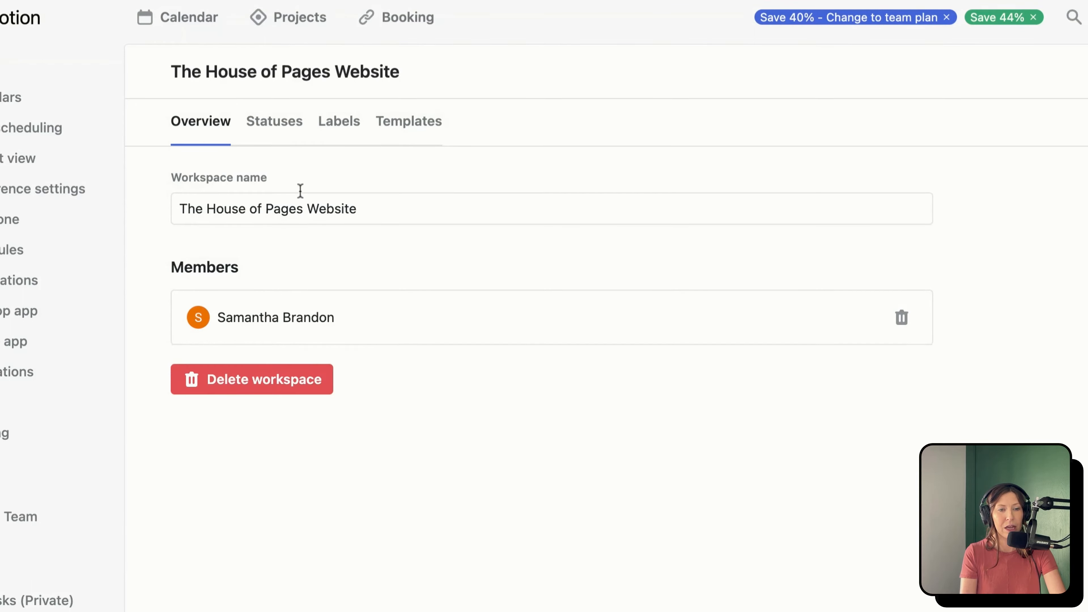
click(290, 136)
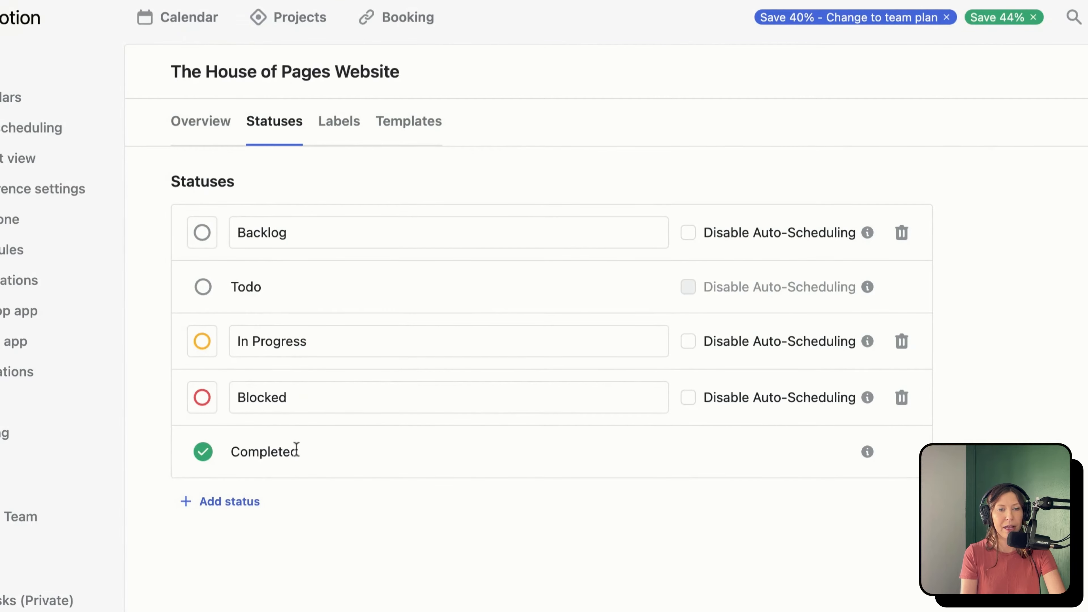
click(294, 18)
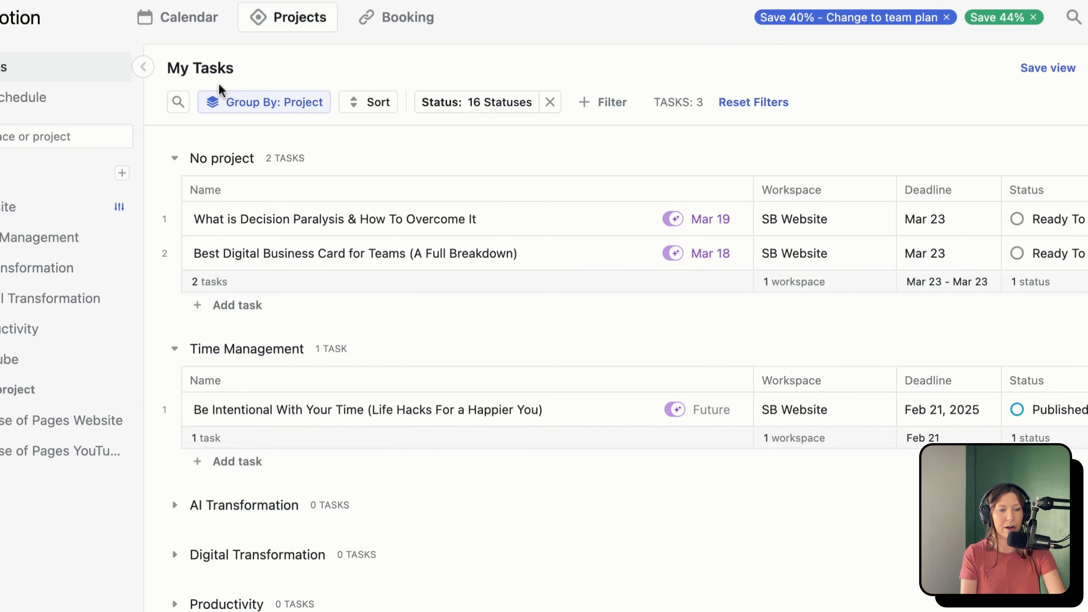
click(26, 420)
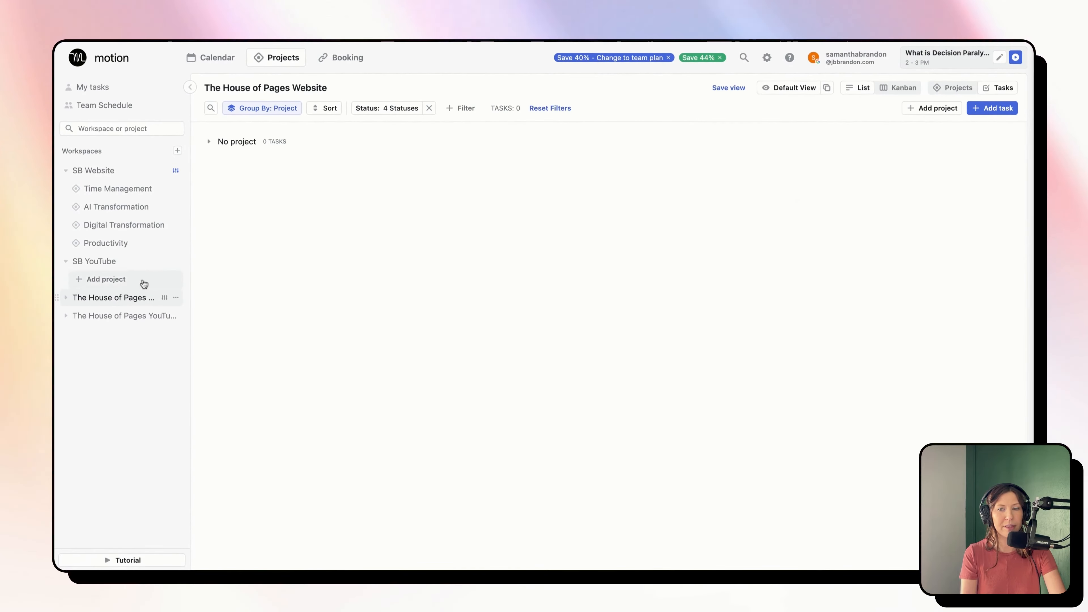
click(905, 91)
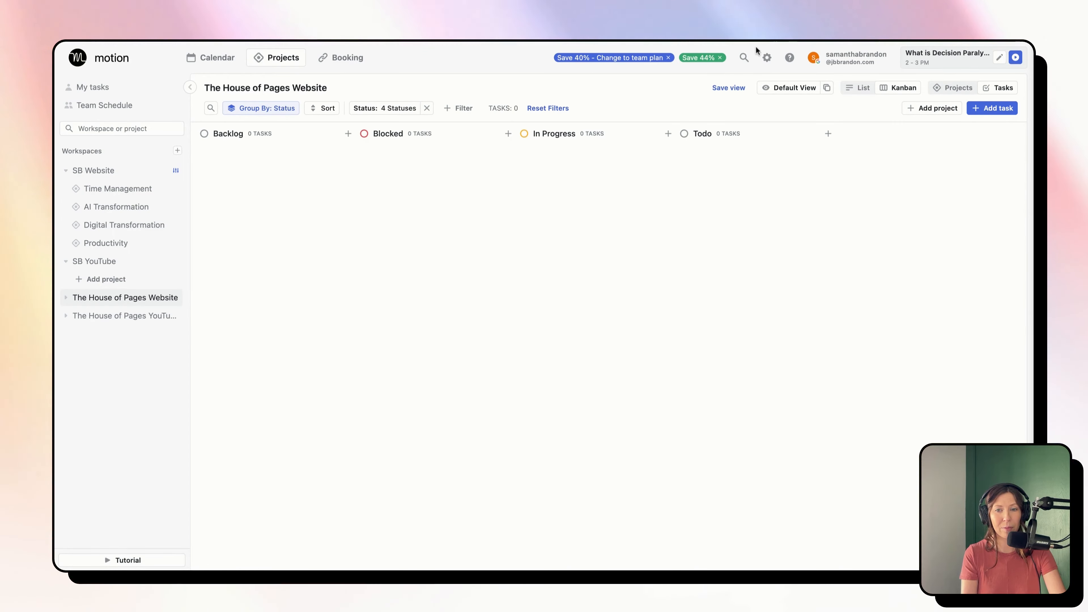
In The House of Pages Website's statuses, rename In Progress to "Articles in Writing" and Backlog to "Articles Ready"
click(767, 58)
click(43, 509)
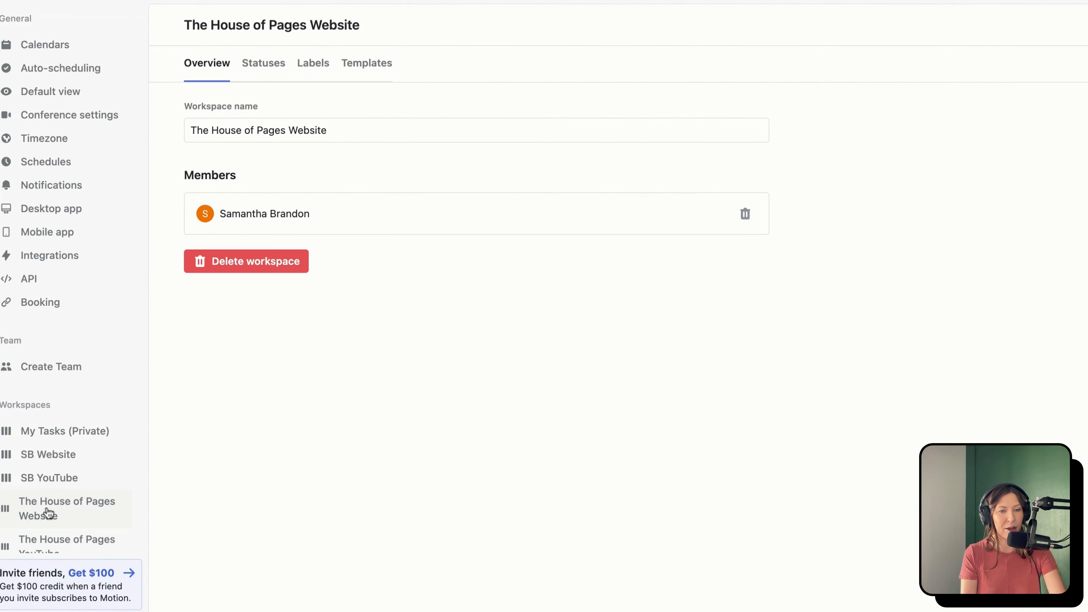
click(262, 64)
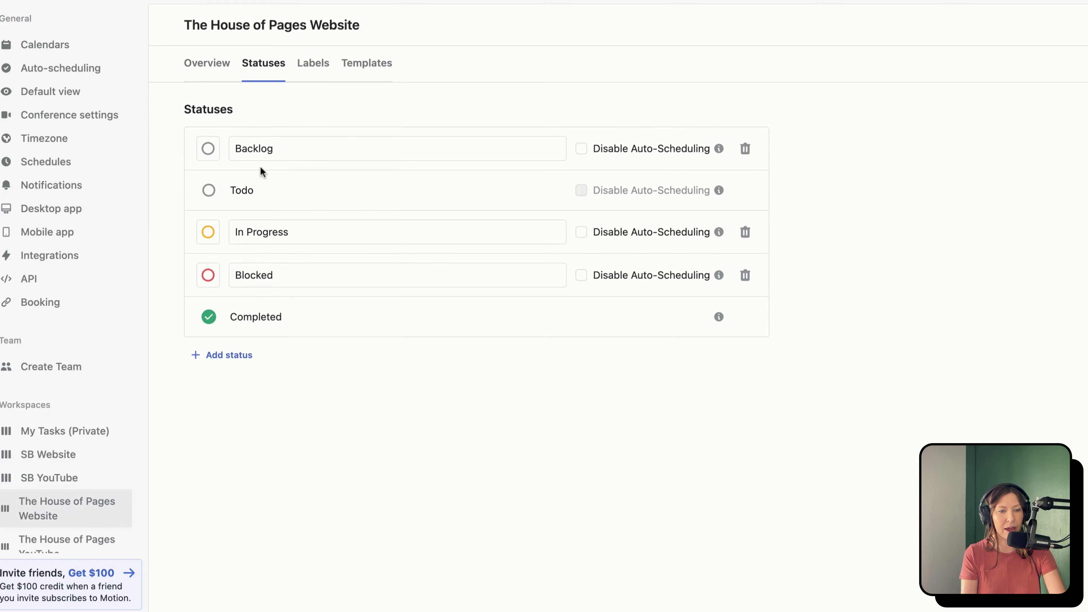
triple_click(297, 237)
text(A)
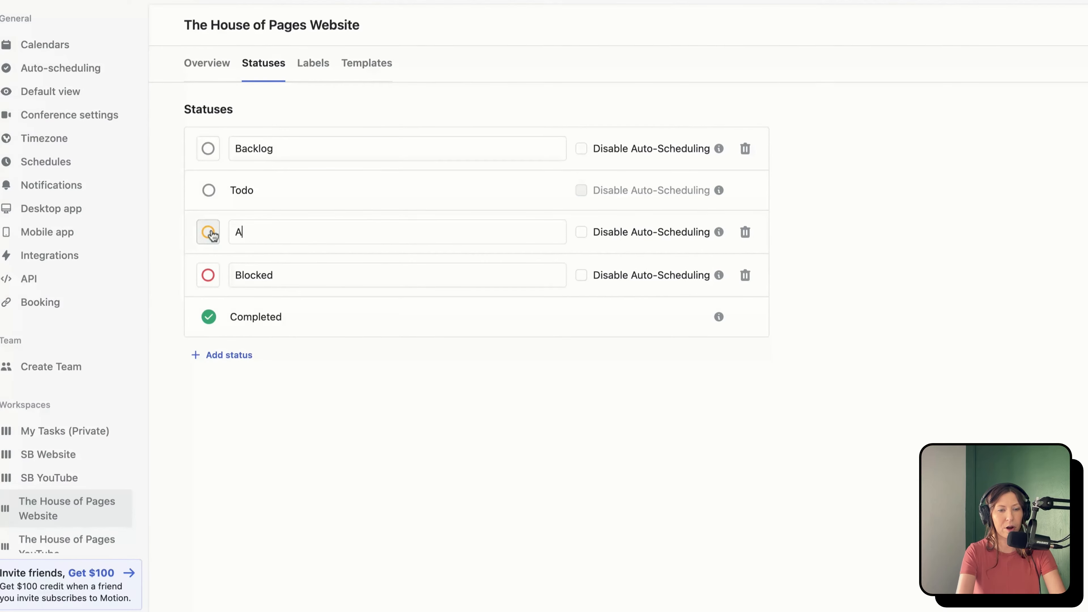
text(rticles I)
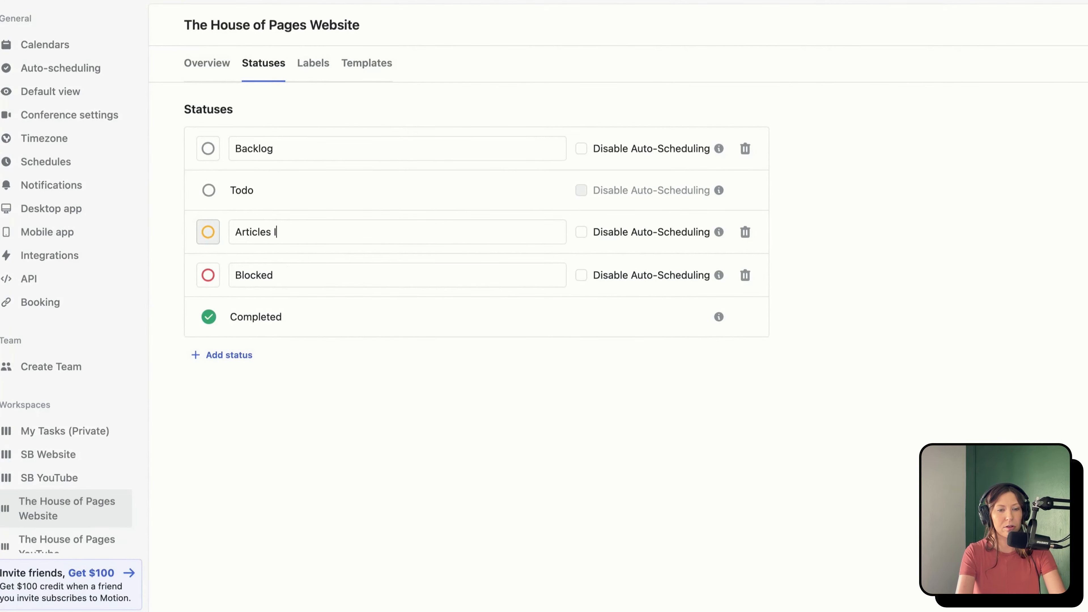
text(n Writin)
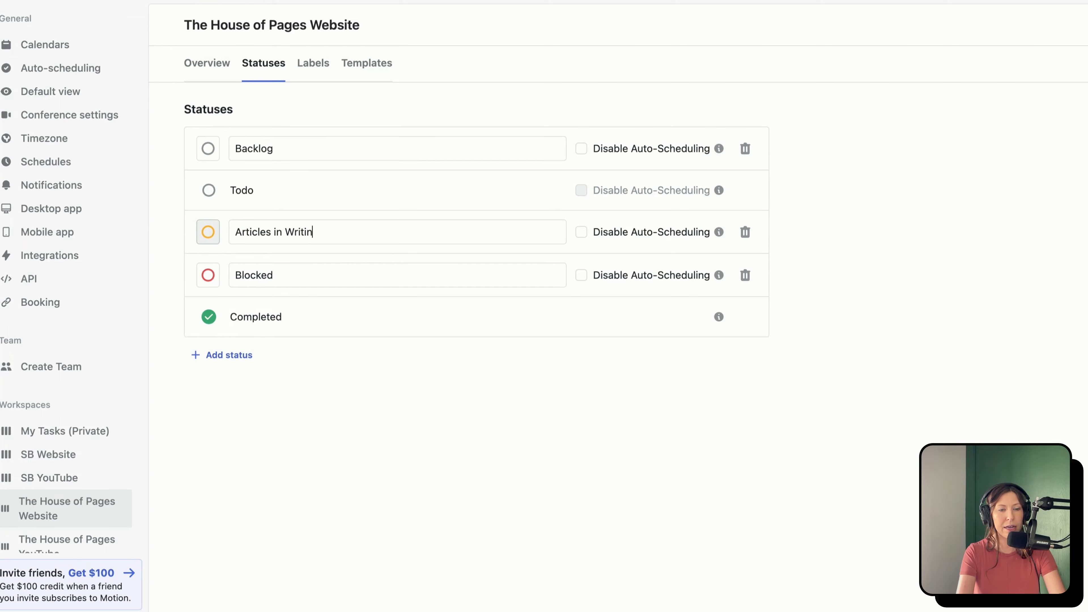
text(g)
drag(278, 148, 228, 149)
text(Articles Ready)
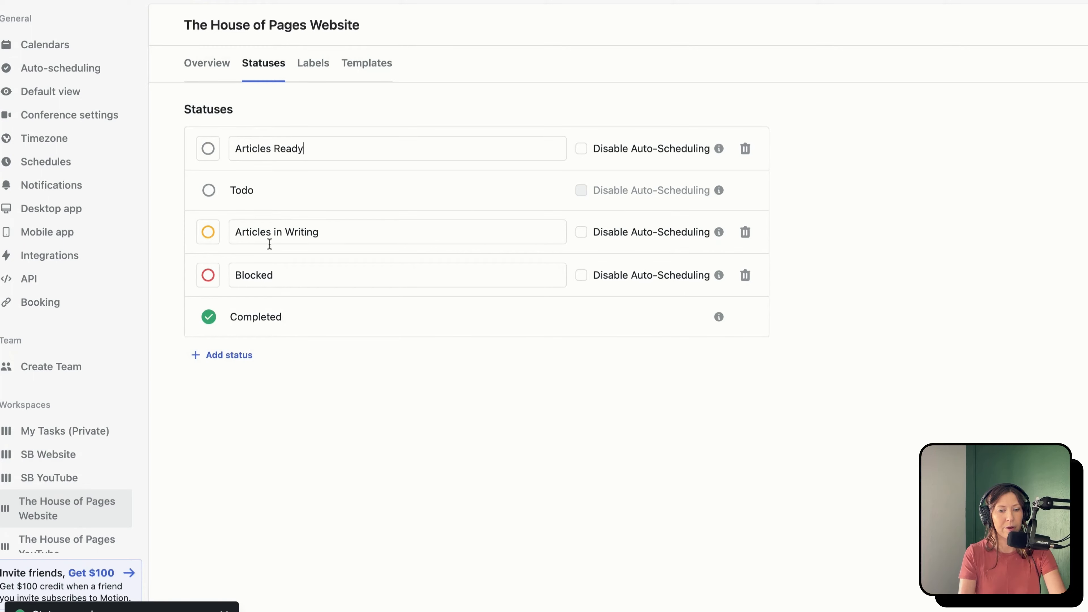
Rename the Blocked status to "SEO Optimization"
drag(276, 274, 134, 274)
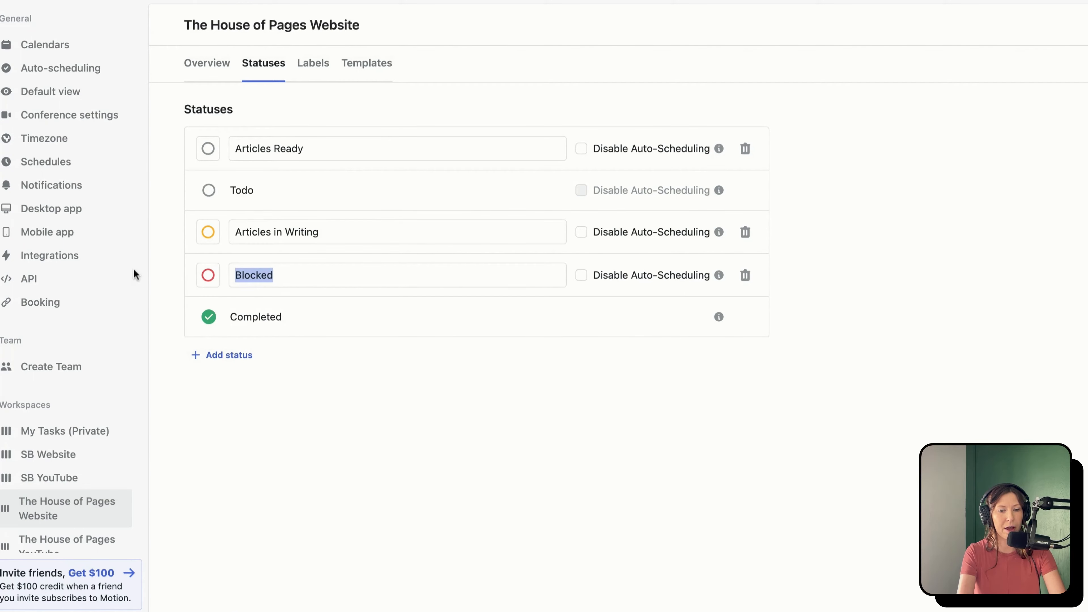
text(SEO)
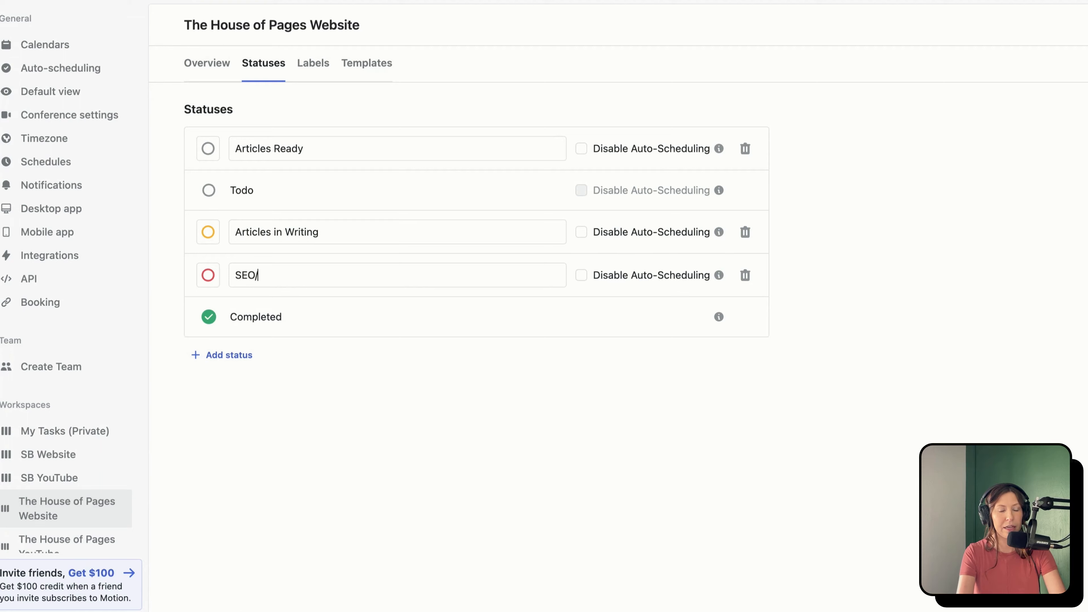
text( Optimzation)
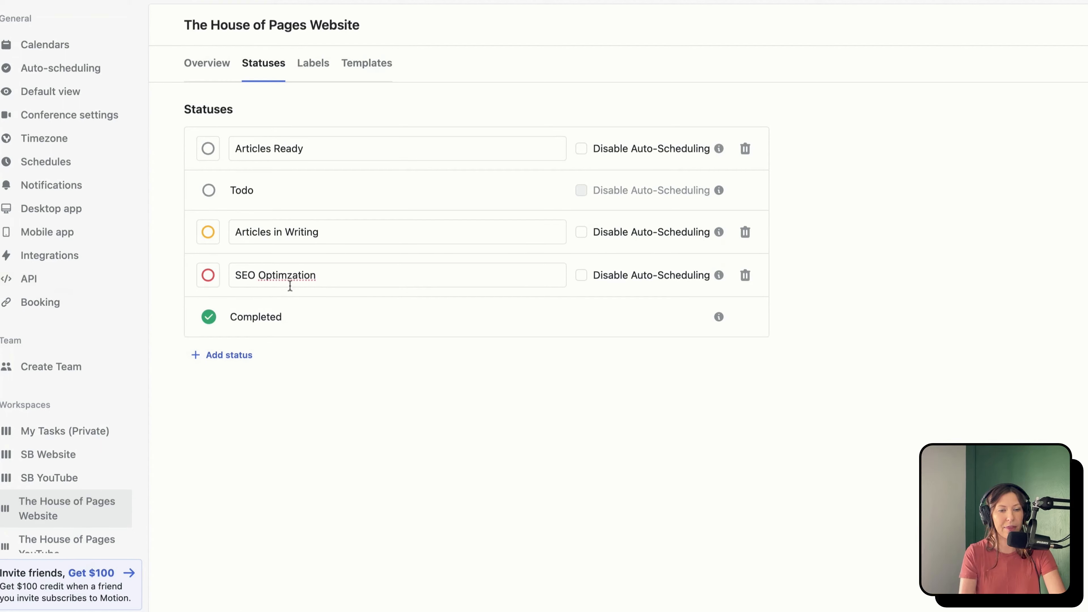
click(288, 276)
text(i)
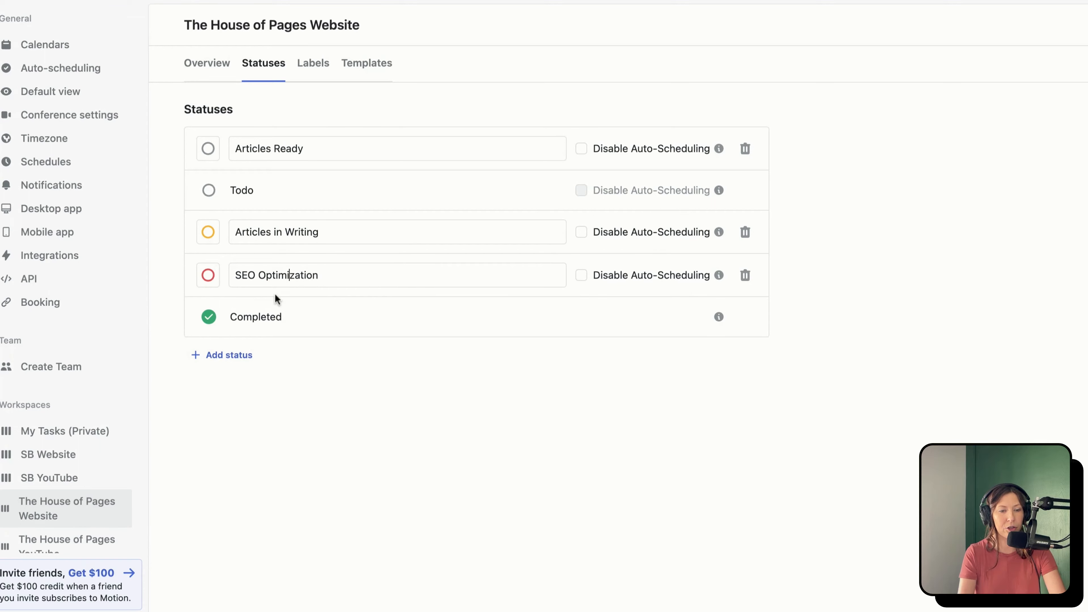
Add a status named "Published" to The House of Pages Website workspace
click(244, 355)
text(Publ)
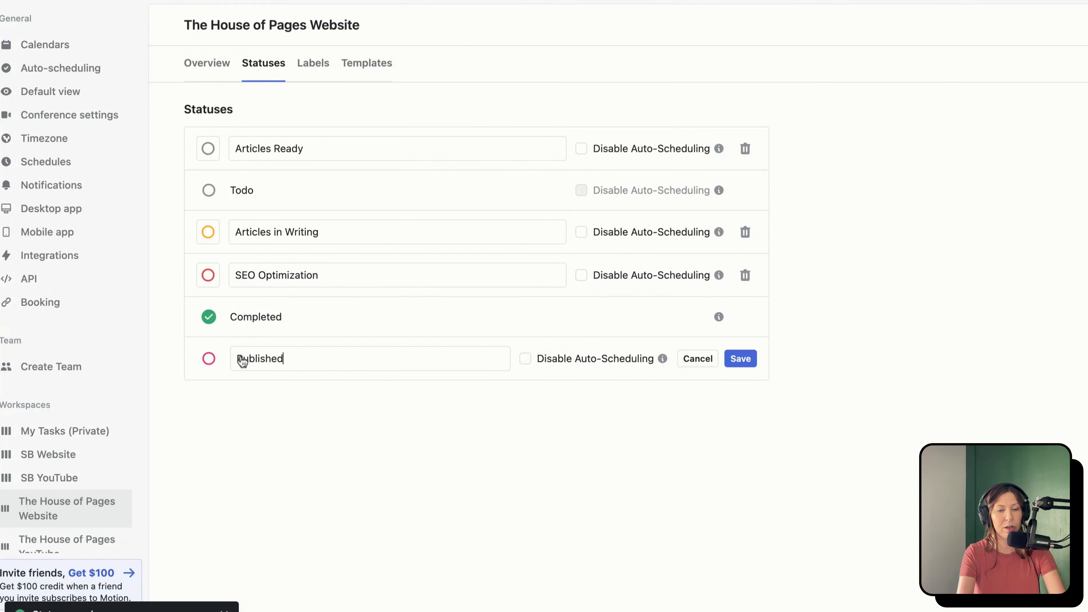
text(ished)
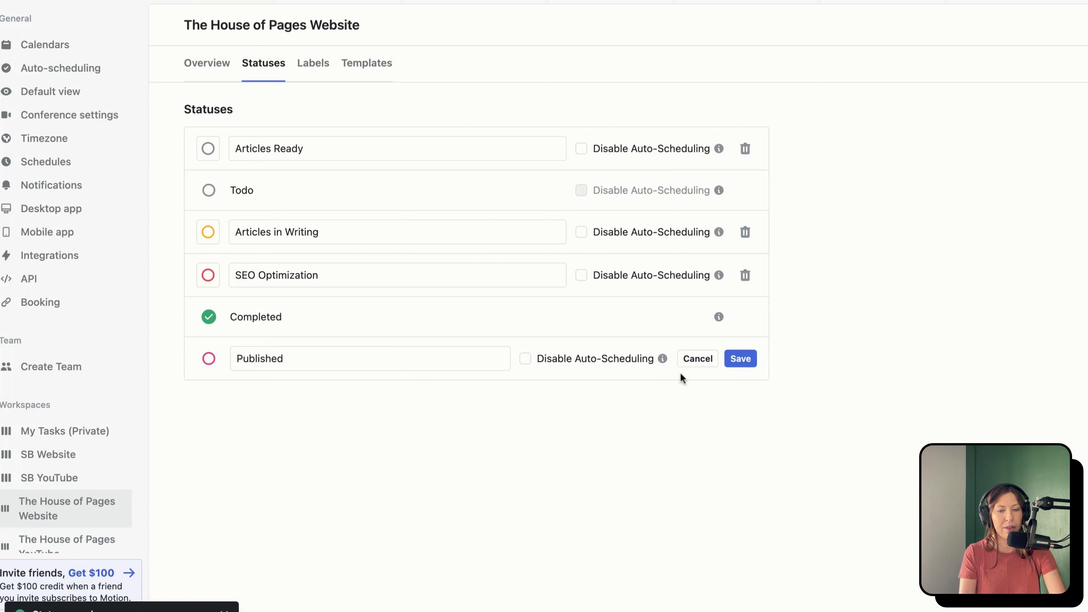
key(Return)
Add a status named "Updating" and change the SEO Optimization status's color to green
click(238, 396)
text(Updating)
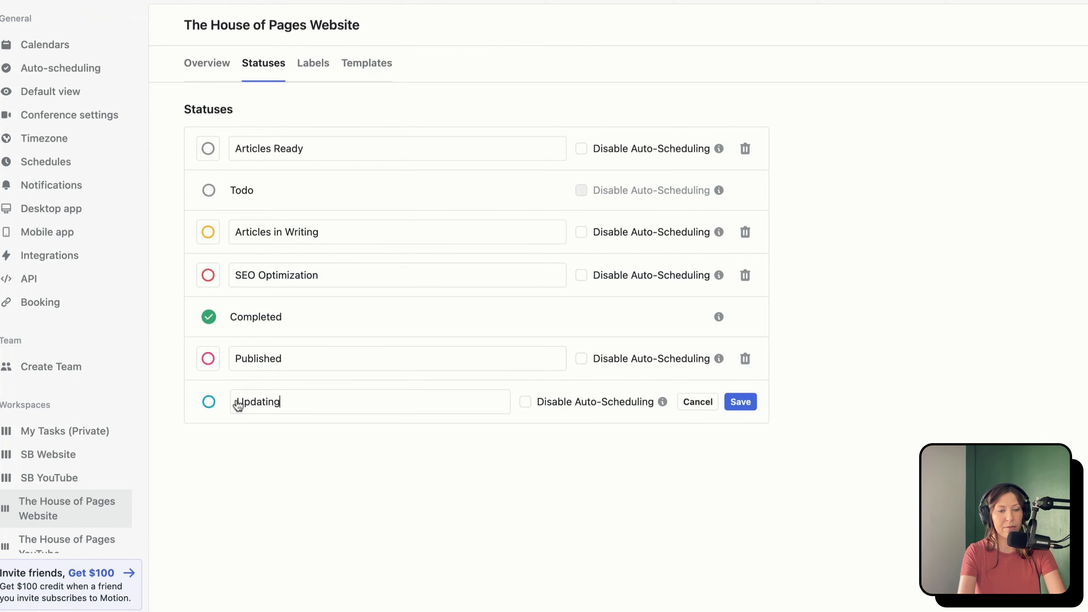
click(737, 405)
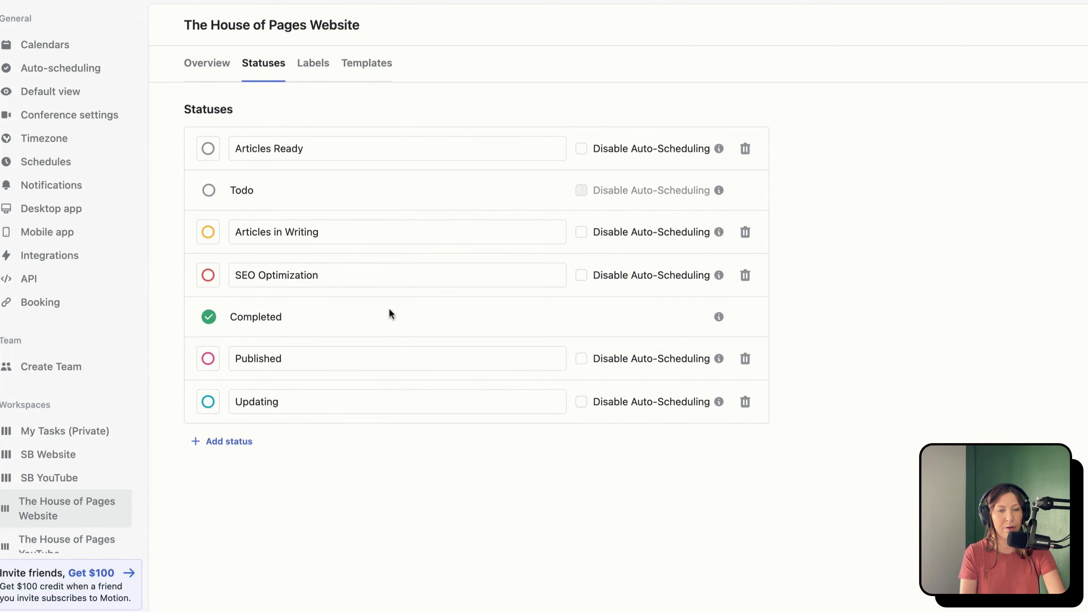
click(208, 276)
click(232, 306)
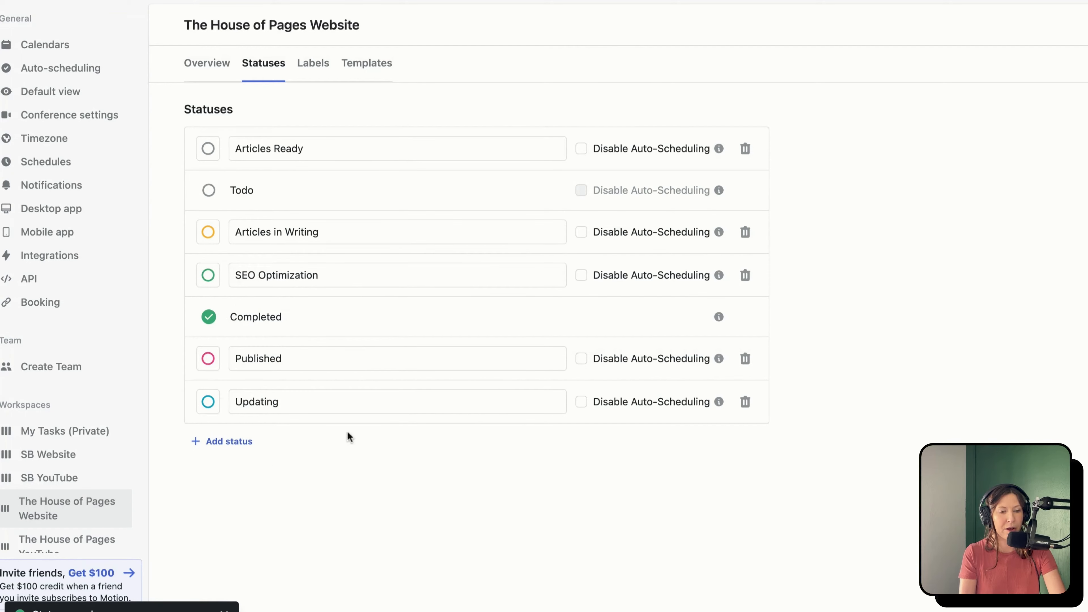
In The House of Pages YouTube's statuses, rename Backlog to "Filming" and In Progress to "Editing"
click(73, 547)
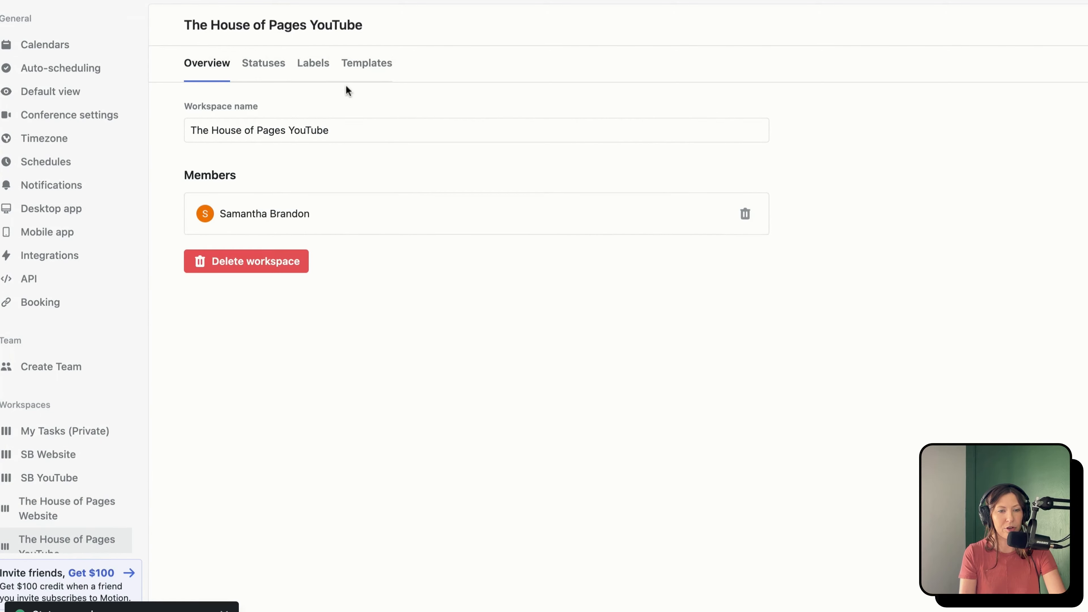
click(279, 78)
drag(296, 160, 219, 153)
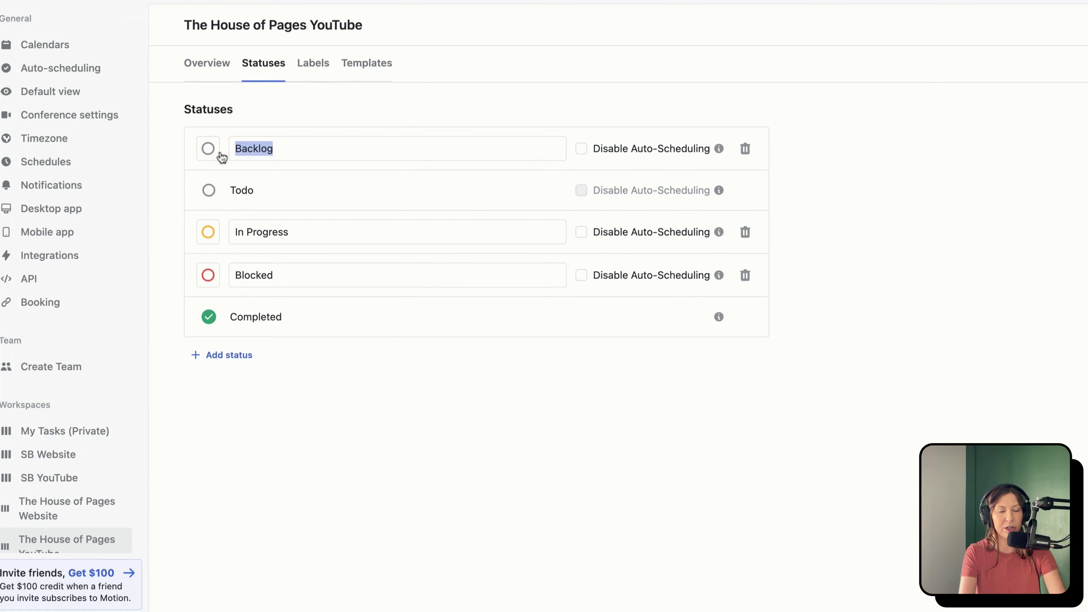
text(Filming)
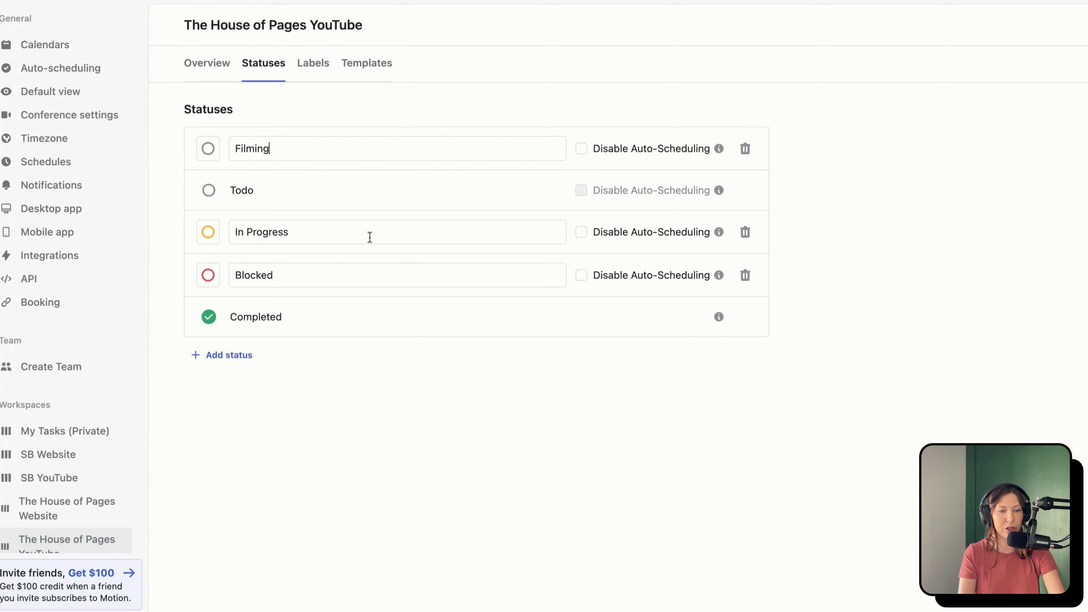
drag(291, 233, 231, 233)
text(Editing)
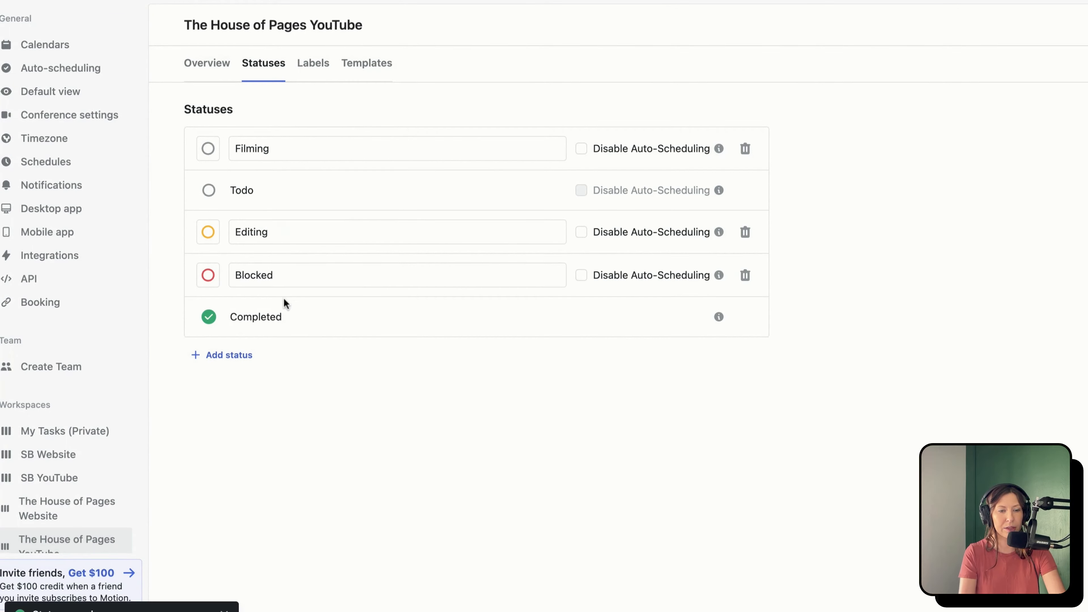
Rename the YouTube workspace's Blocked status to "Post Production Analytics"
drag(280, 277, 224, 275)
text(P)
key(BackSpace)
text(Post)
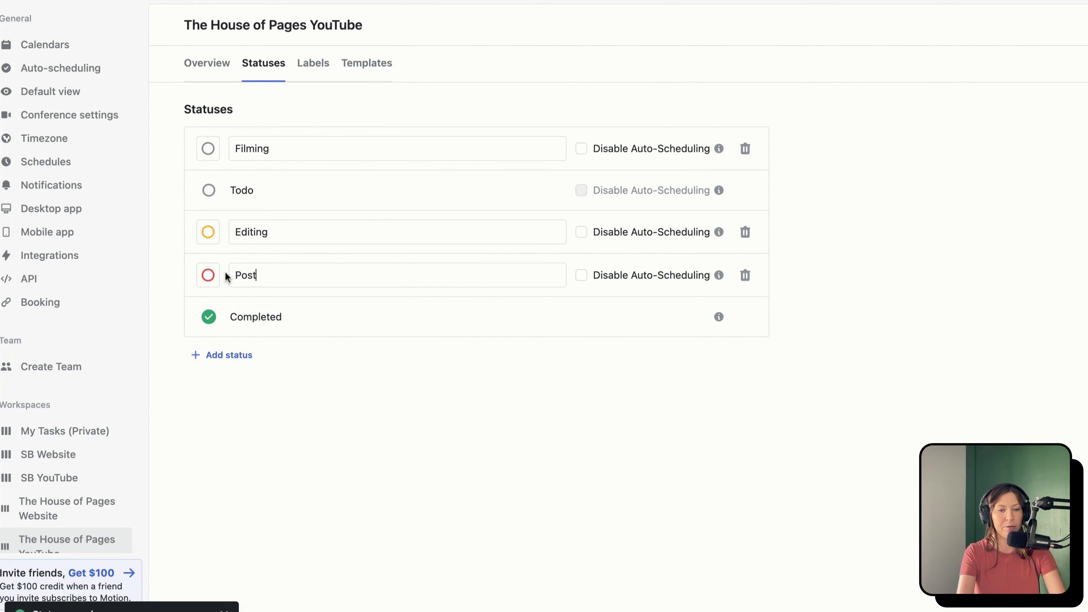
text( Production)
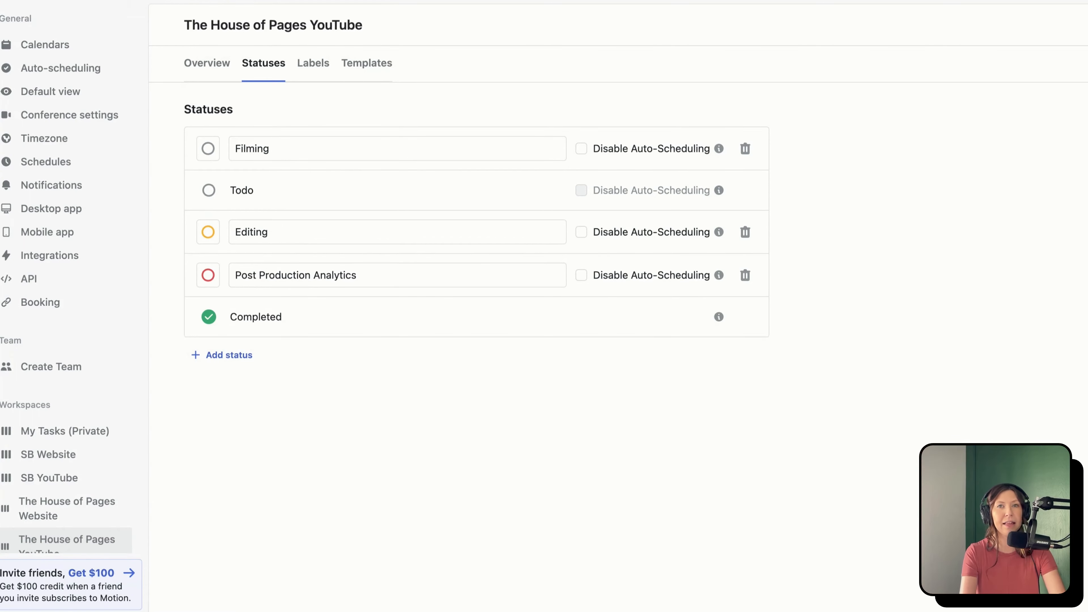
text( Analytics)
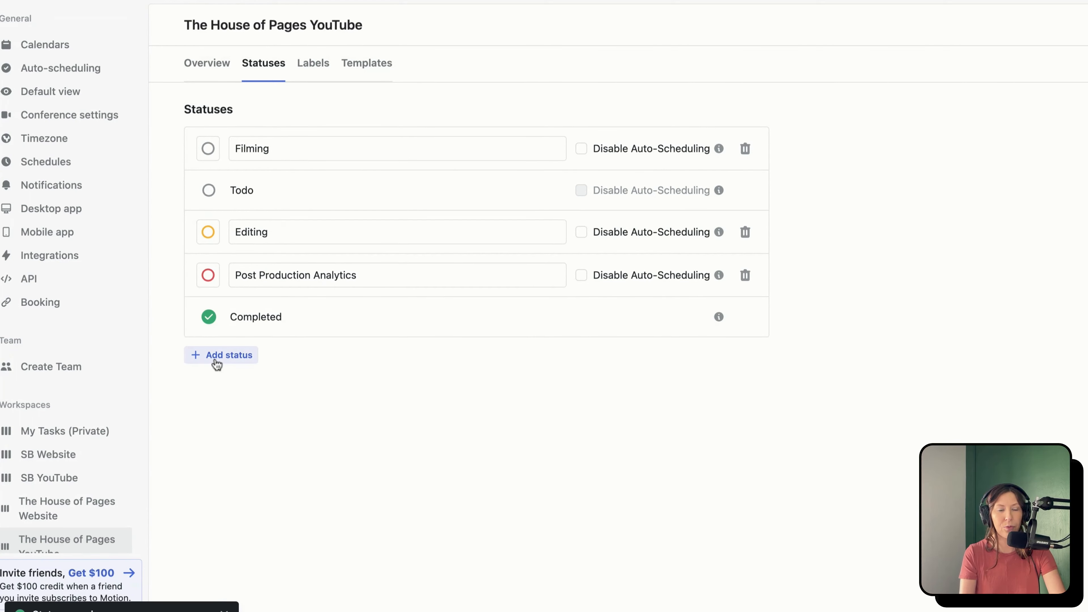
Add a label named "Informational" to The House of Pages Website workspace
click(312, 72)
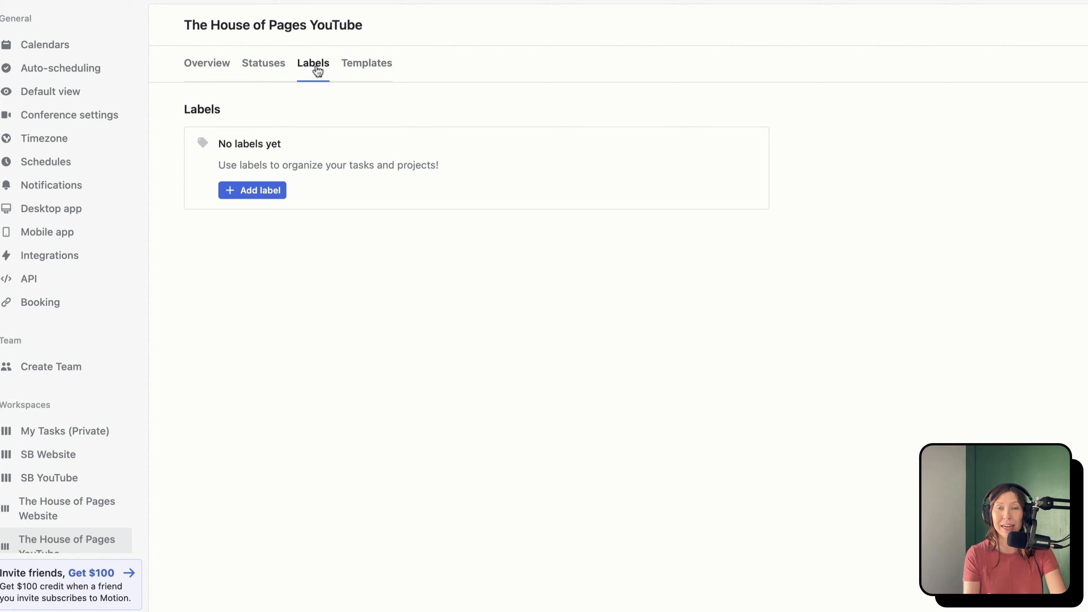
click(71, 505)
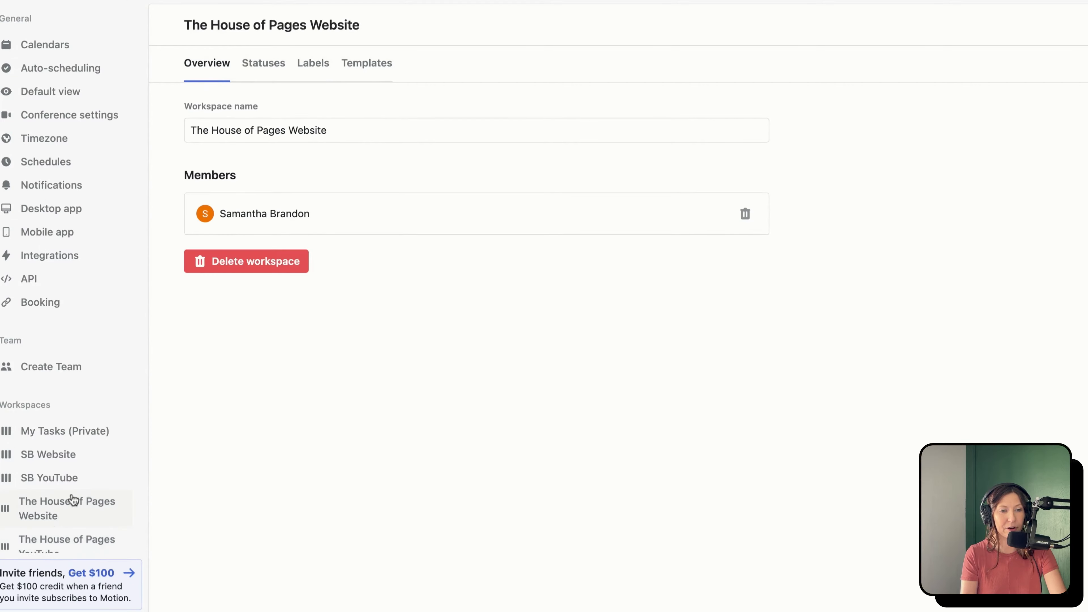
click(312, 63)
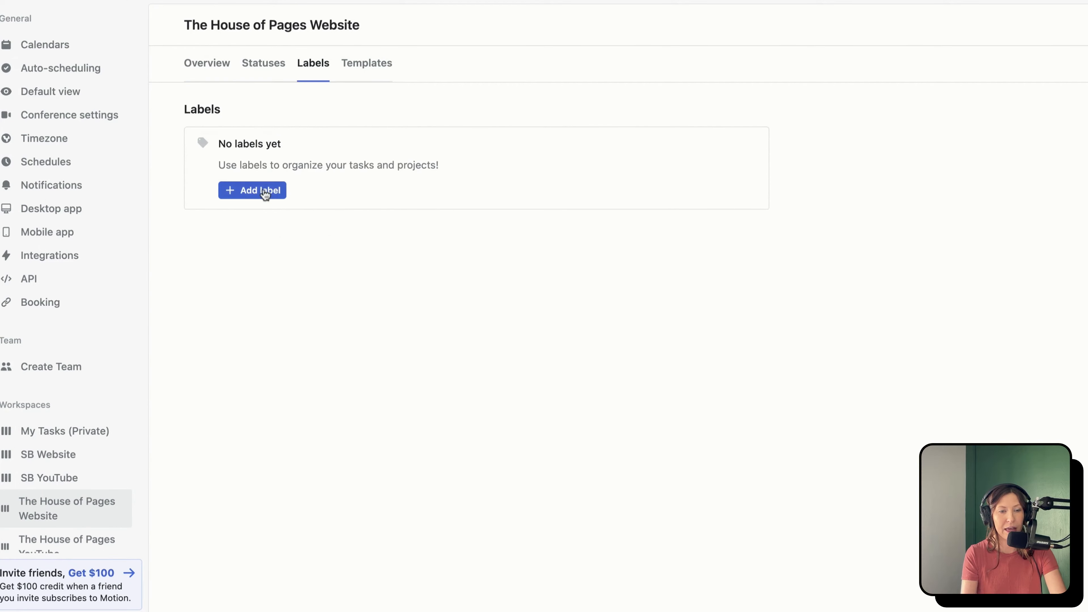
click(263, 190)
text(Inf)
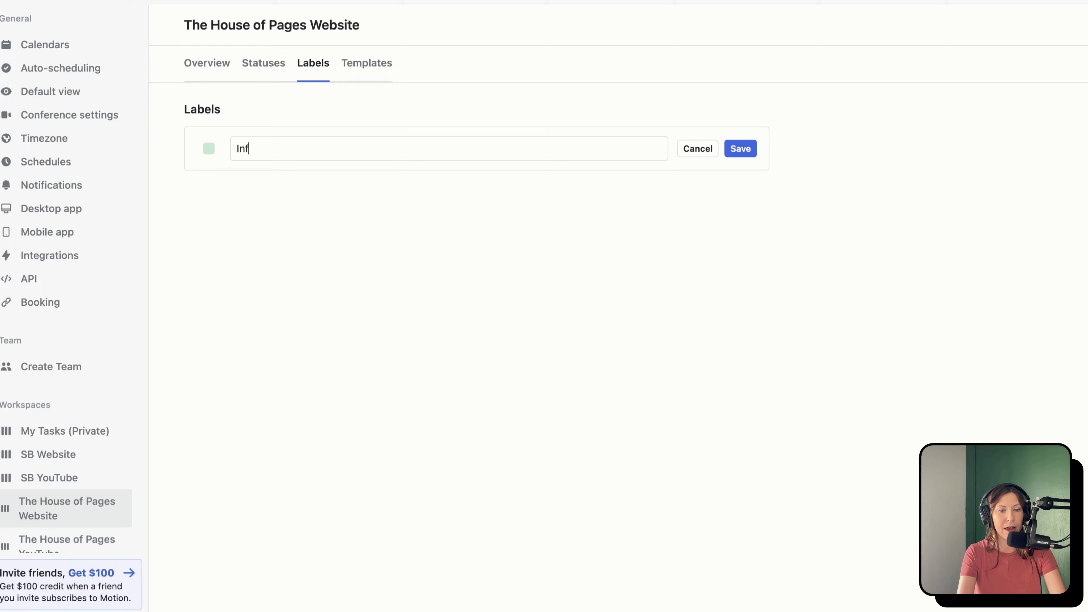
text(ormational)
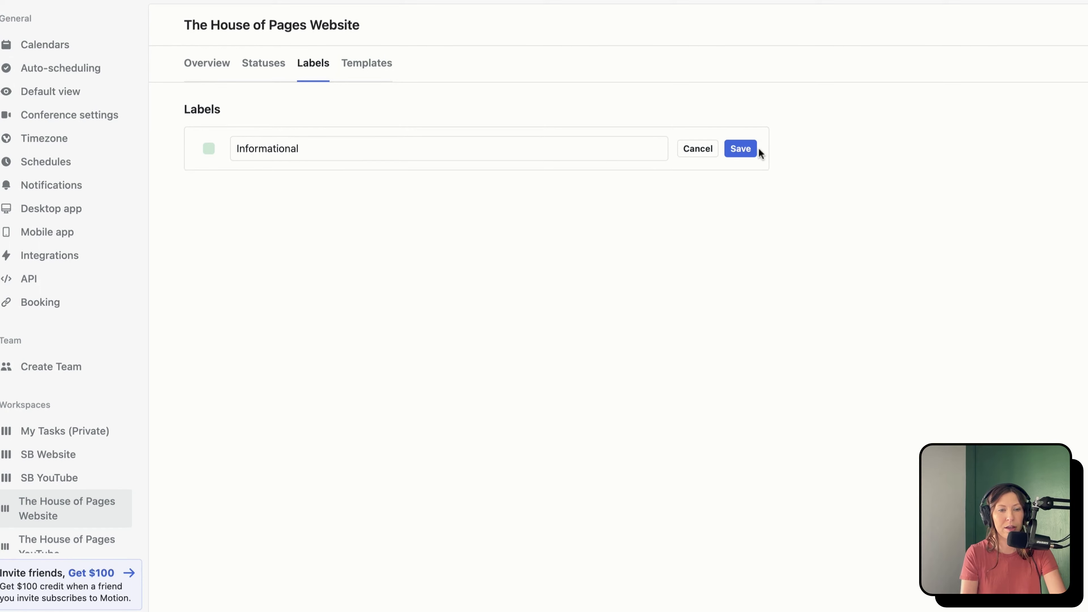
key(Return)
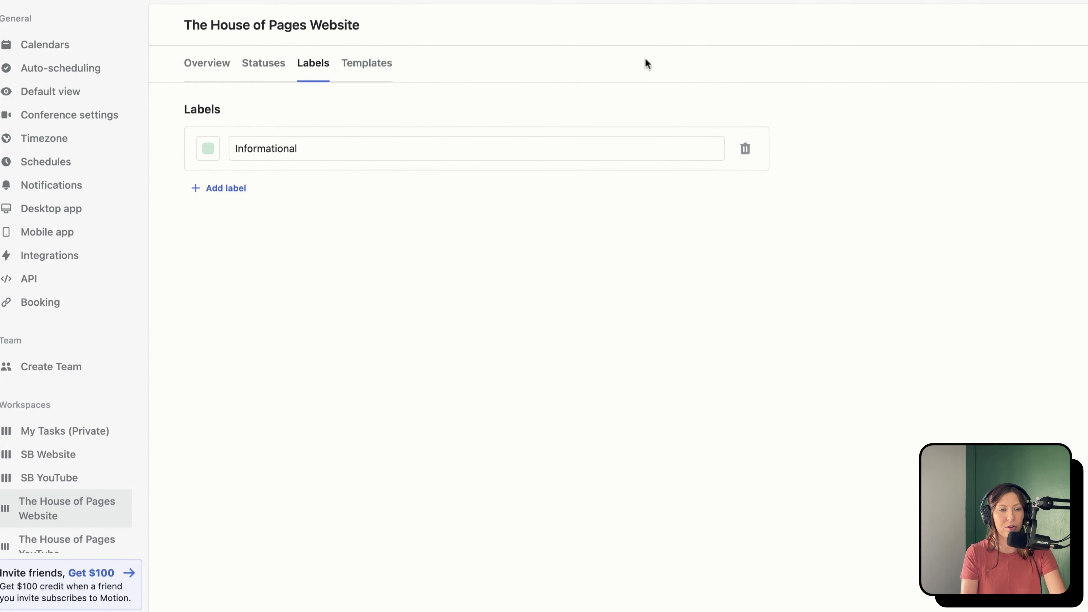
Add a second label named "Transactional" to the Website workspace
click(232, 190)
text(Transactional)
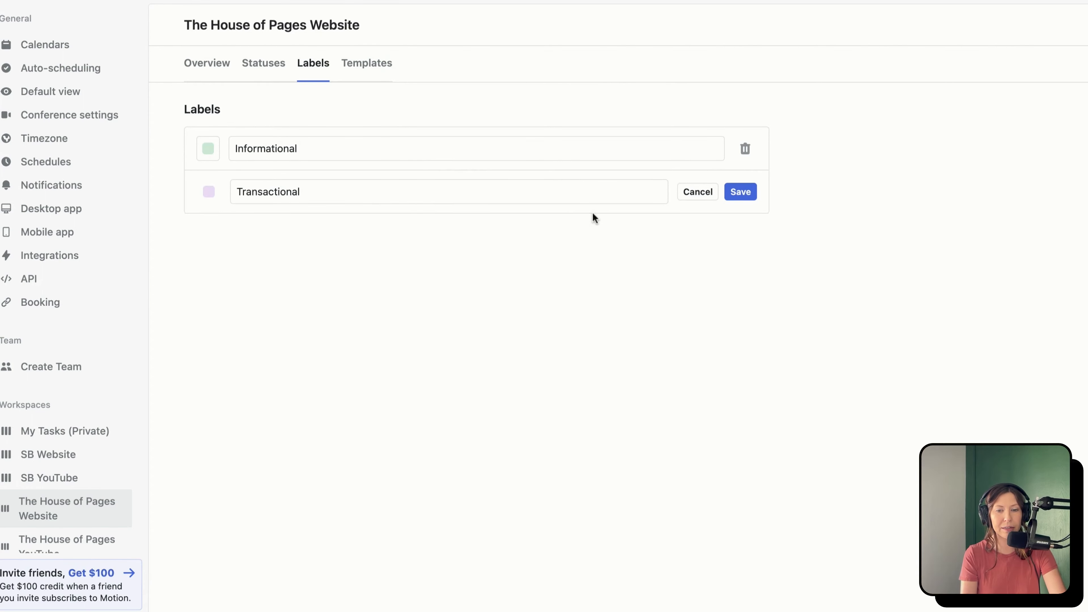
click(746, 193)
Start a new task template in The House of Pages Website workspace with the task name "Article Template"
click(364, 68)
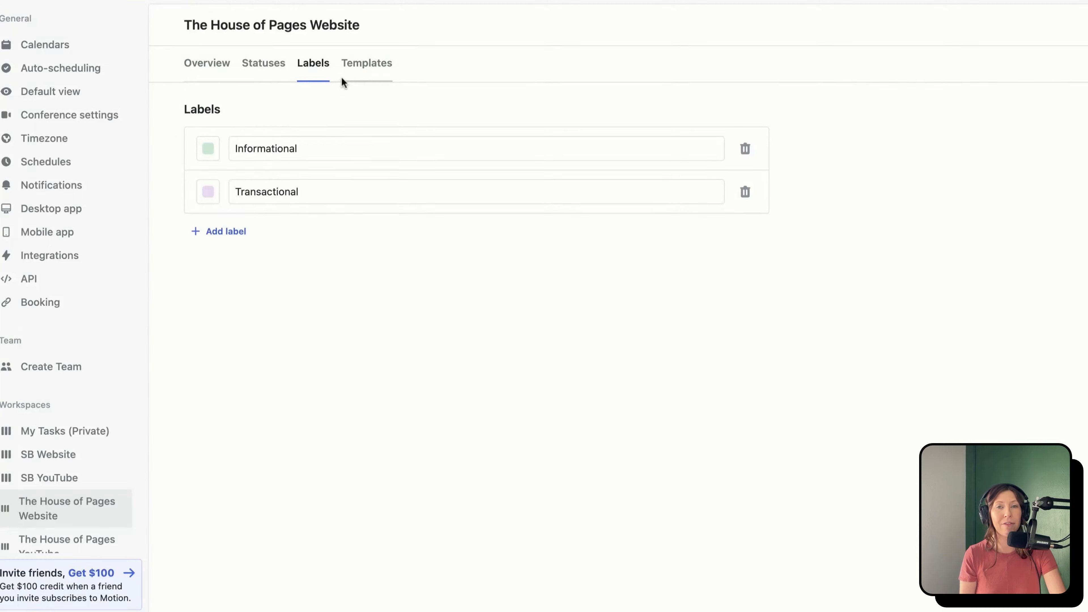
click(366, 70)
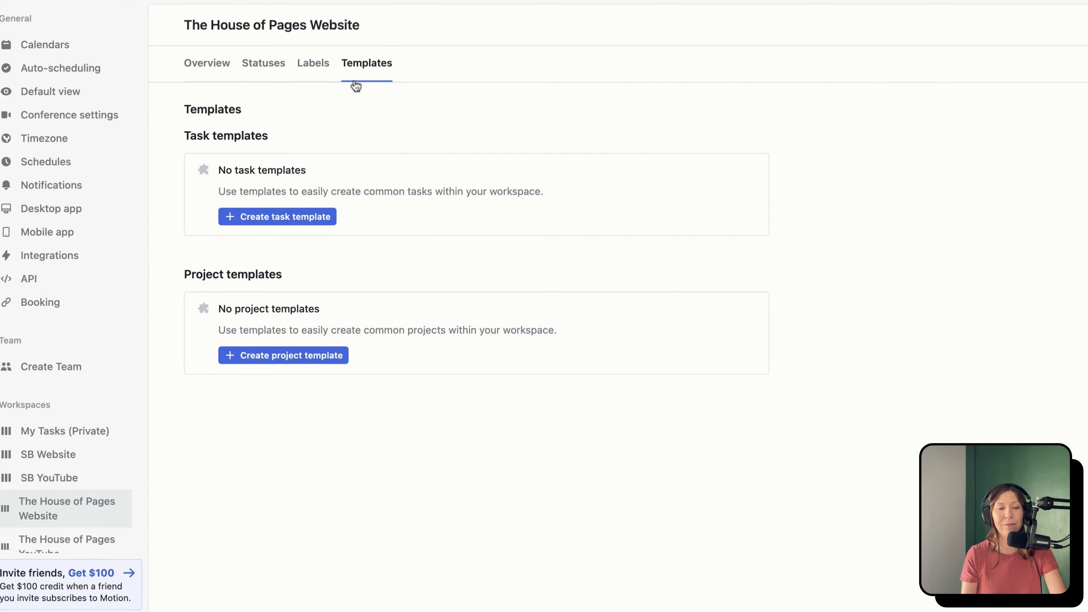
click(284, 217)
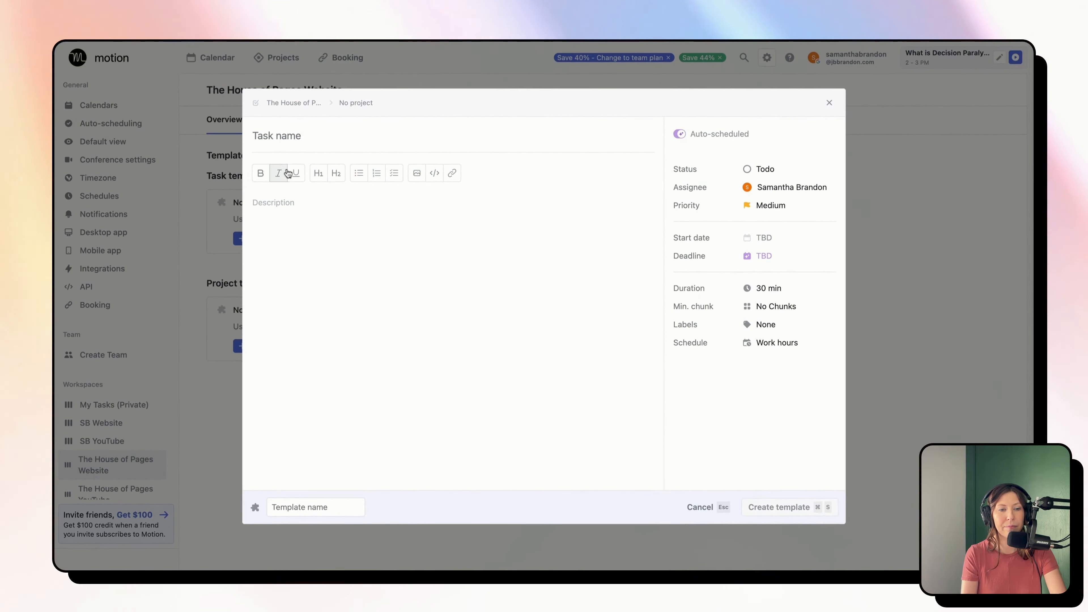
text(Article)
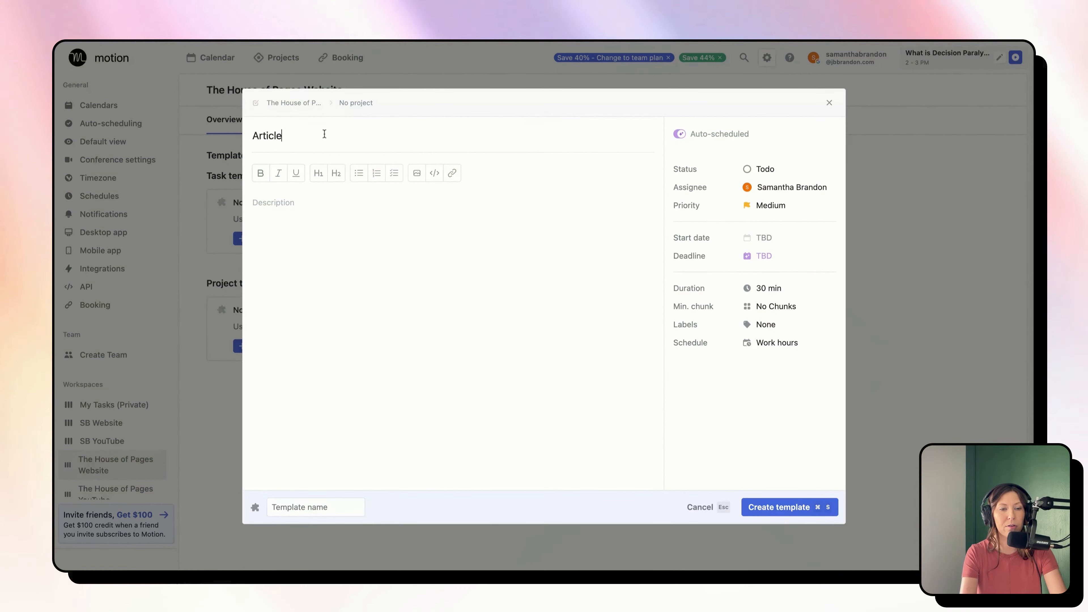
text( TEmp)
key(BackSpace)
key(BackSpace)
key(BackSpace)
text(emplate)
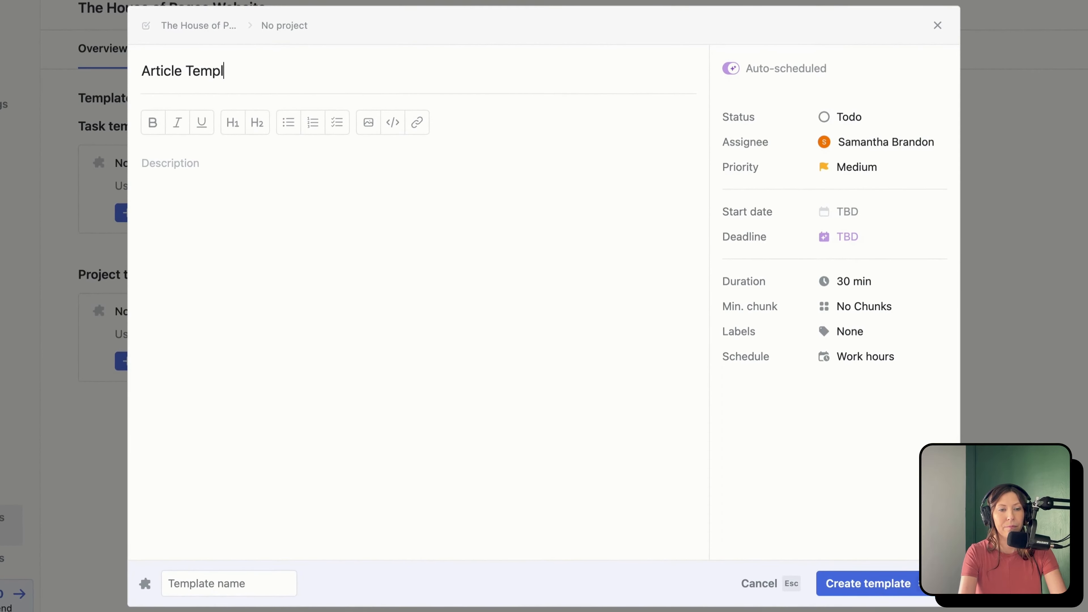
Fill the template's description with separate lines for "URL:", "Published Author:", "Search Volume/KD:" and "Target Keyword:"
click(172, 160)
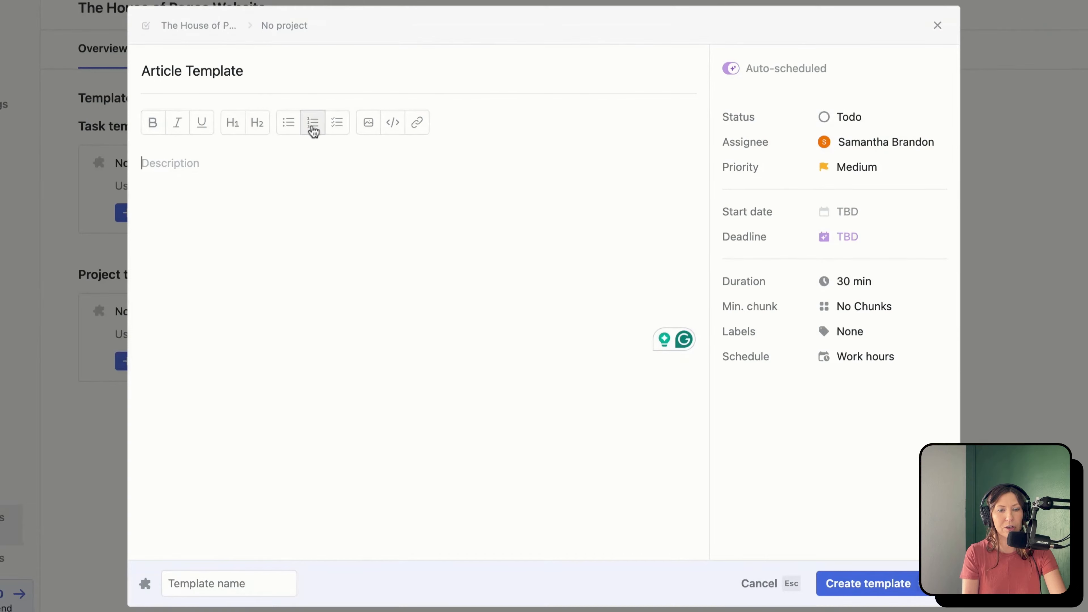
text(Ur)
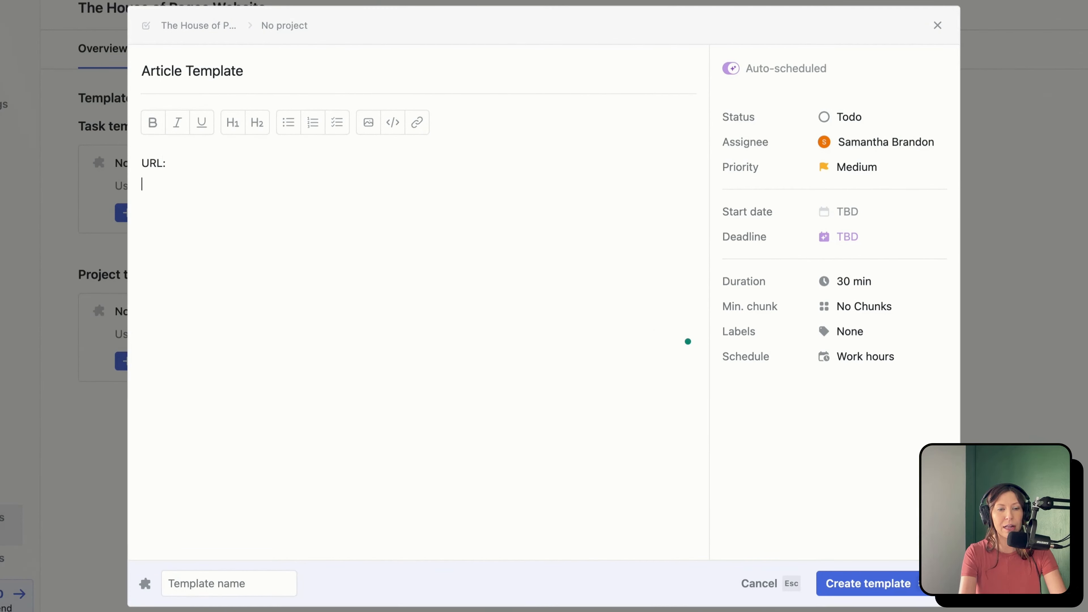
text(Published Au)
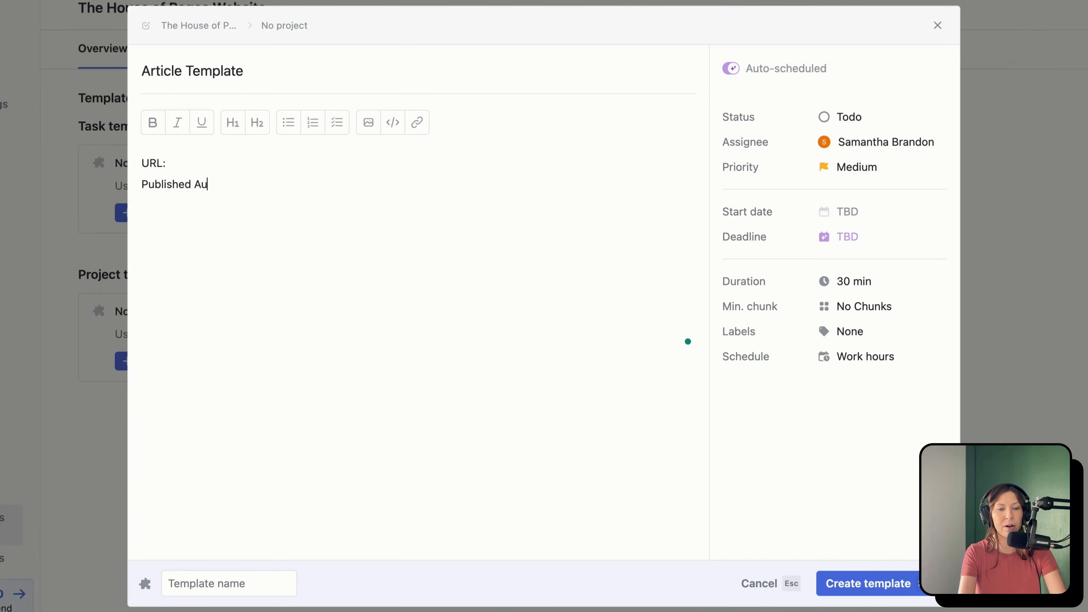
text(thorSearch )
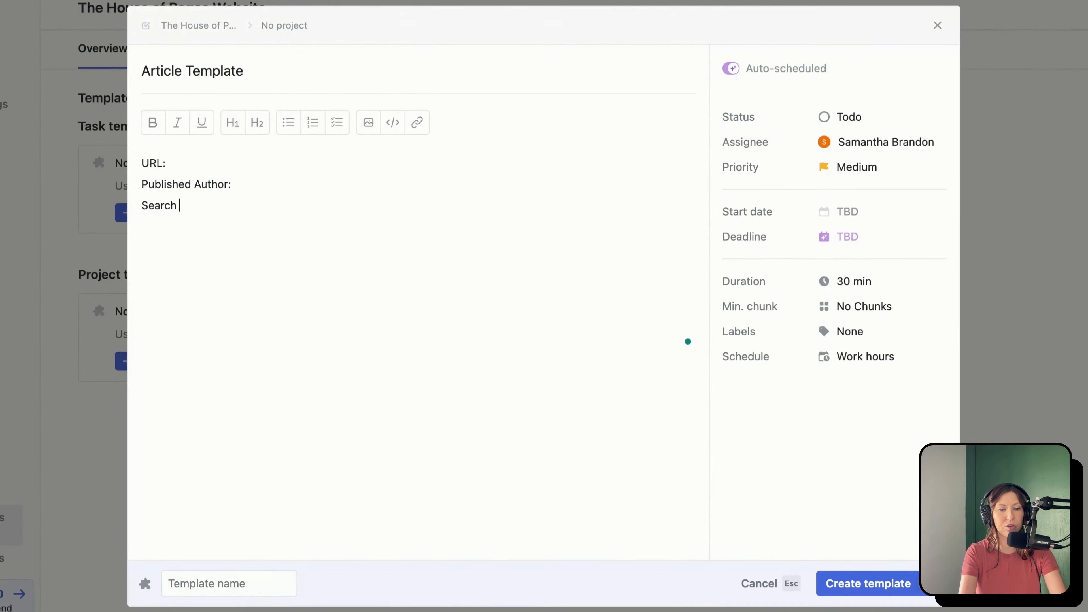
text(Volume/KD:)
key(Return)
text(Target Keyword)
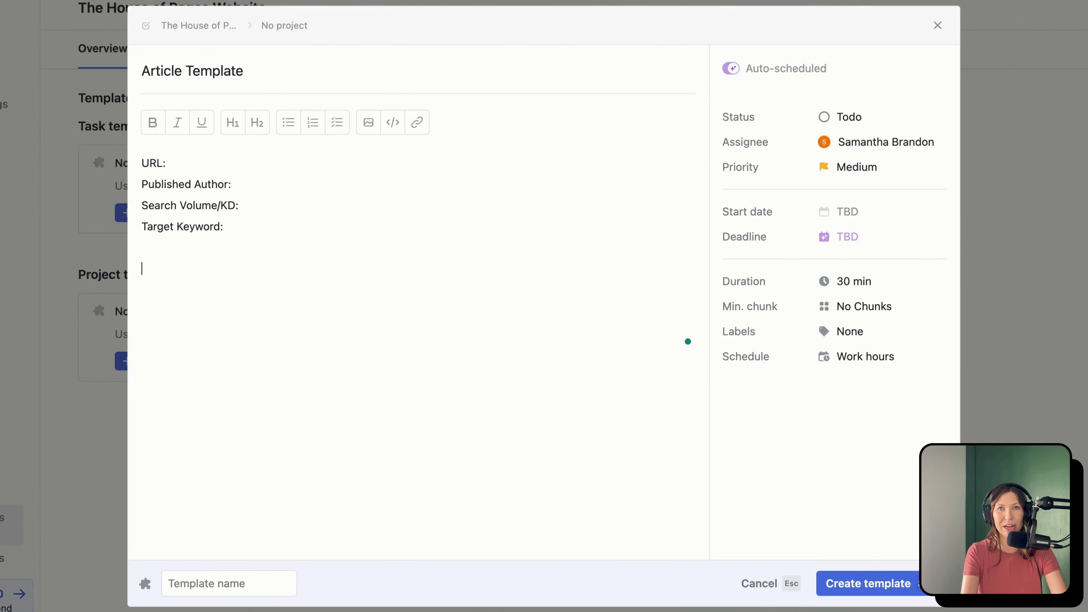
text(:)
key(Return)
key(Return)
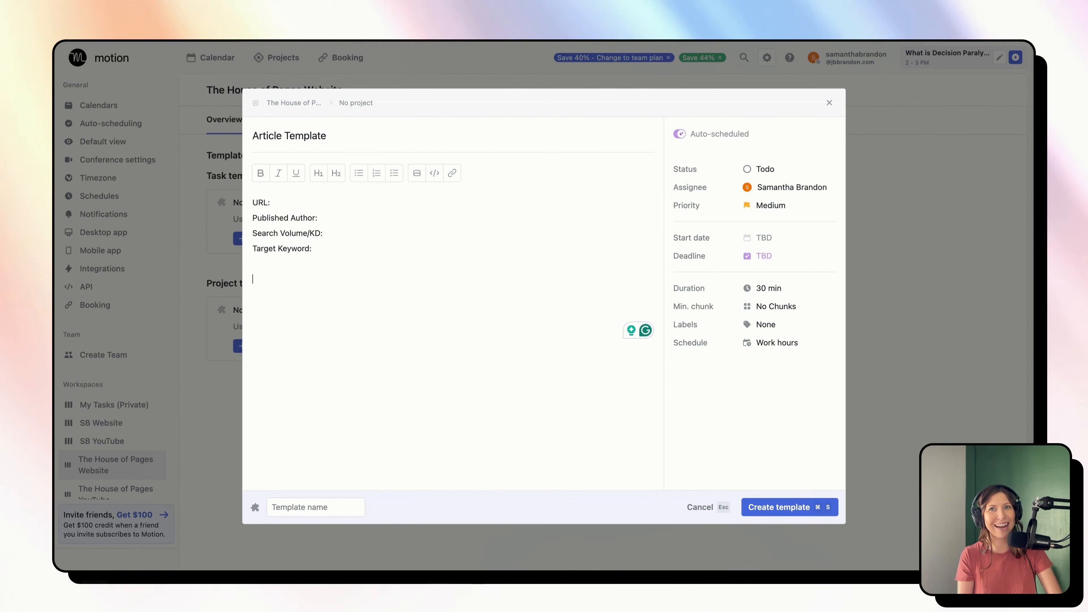
Add a "Checklist" line below the description fields and start a checklist under it with the item "SEO Score>70"
text(Che)
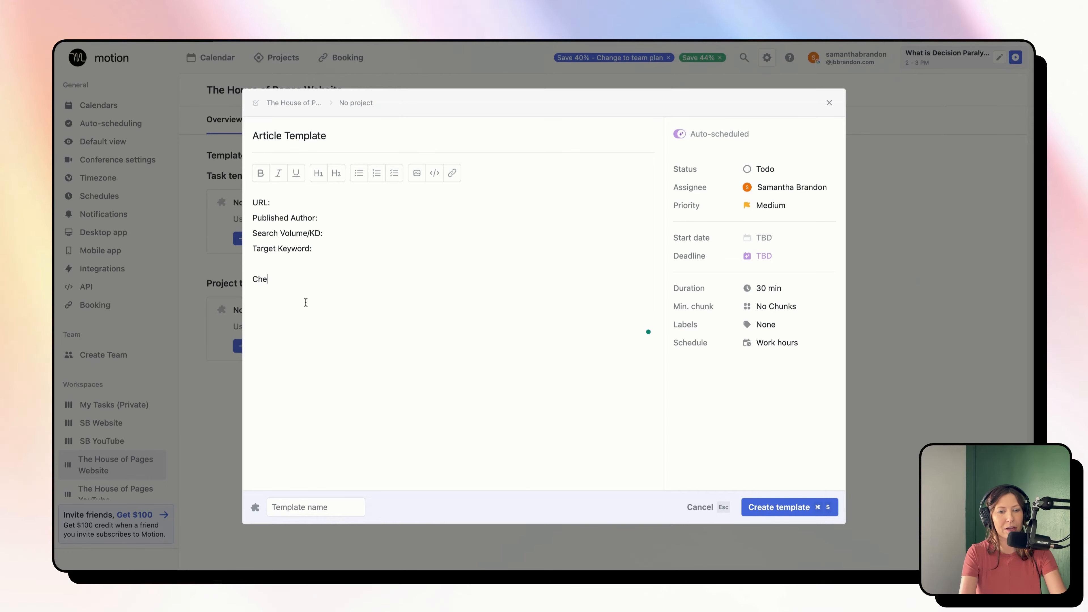
text(cklist)
key(Return)
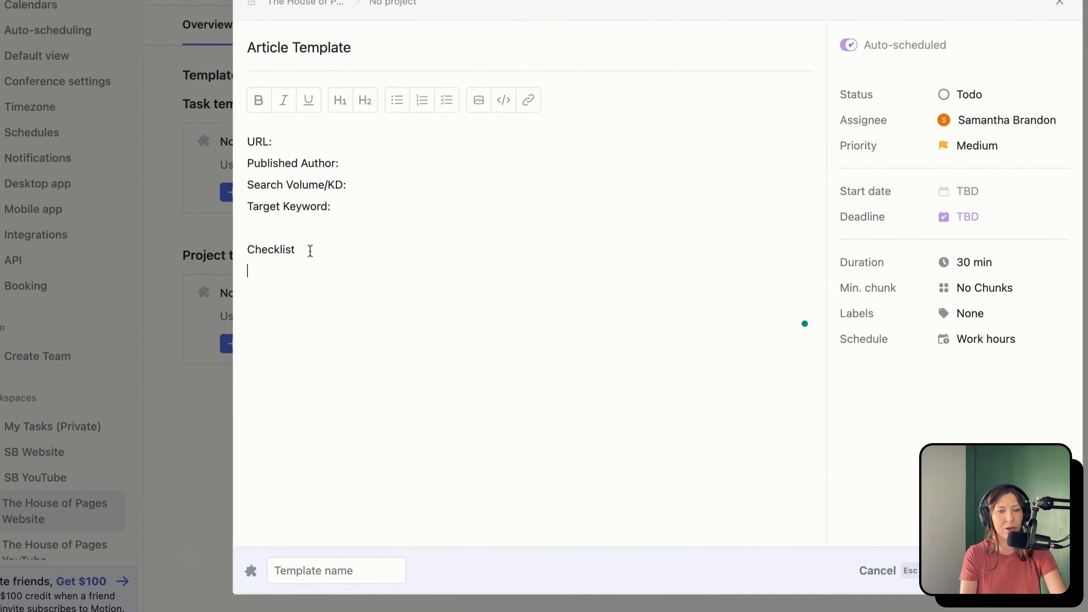
click(450, 101)
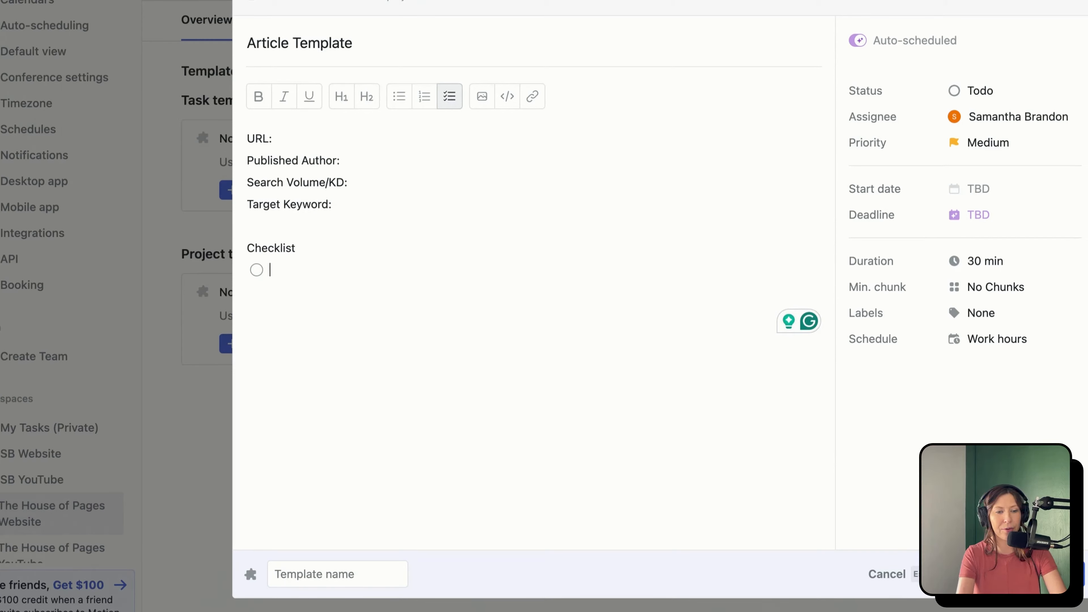
text(SEO Sco)
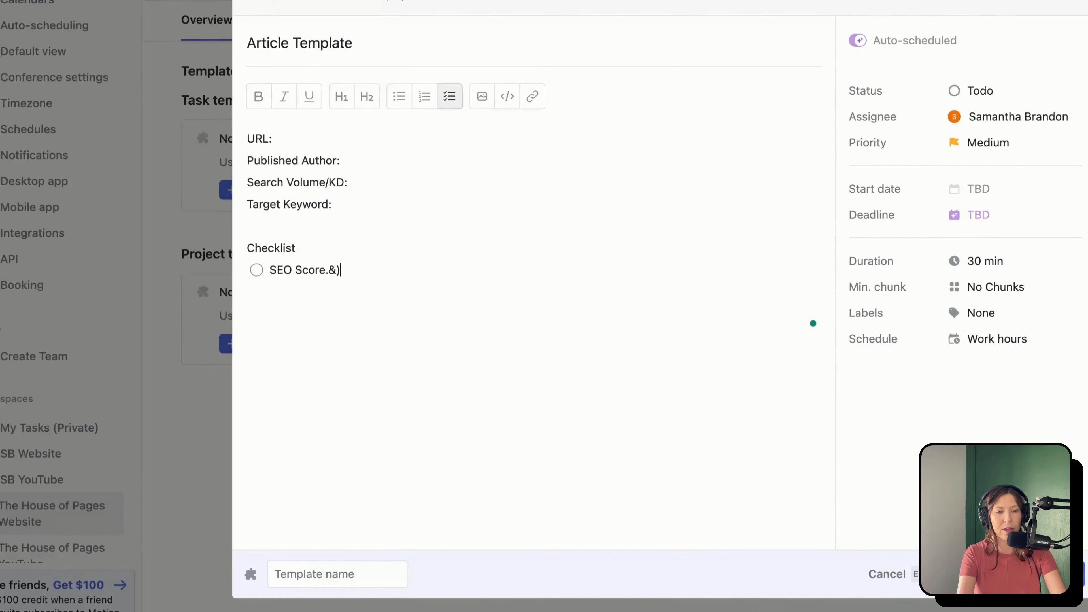
text(re>7)
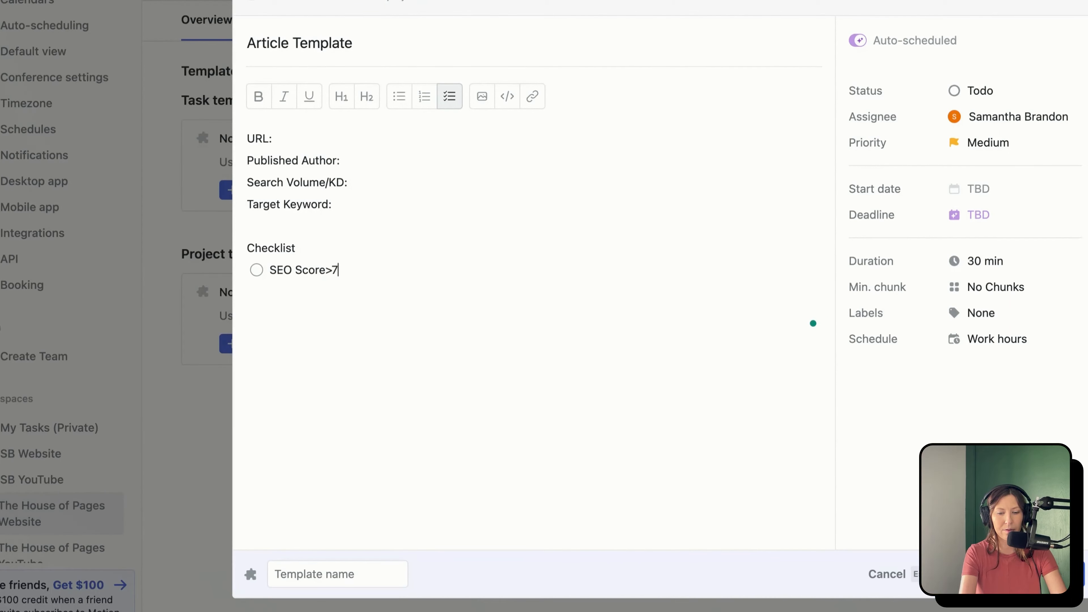
text(0)
key(Return)
Add the checklist items "Grammarly >95" and "Copyscape Plagiarism" to the template description
text(Grammarl)
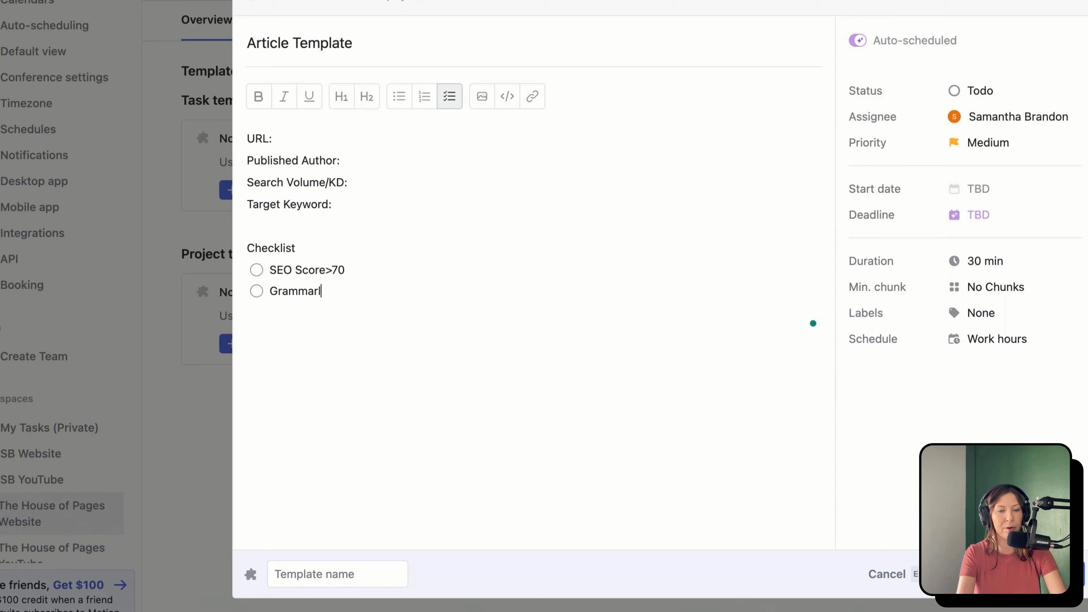
text(y >95)
key(Return)
text(Cops)
text(s)
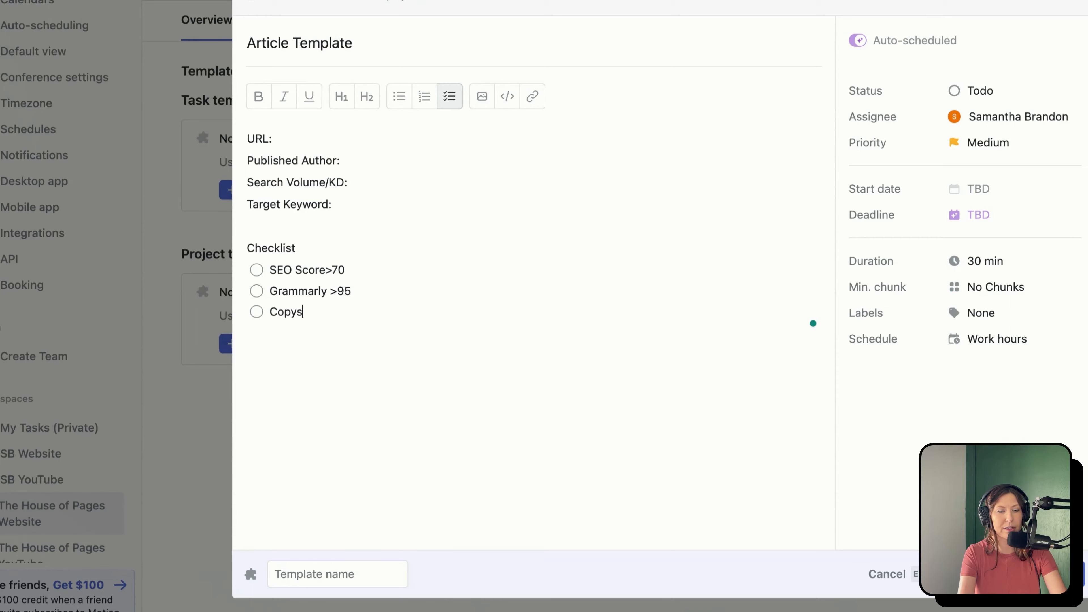
text(cape Pla)
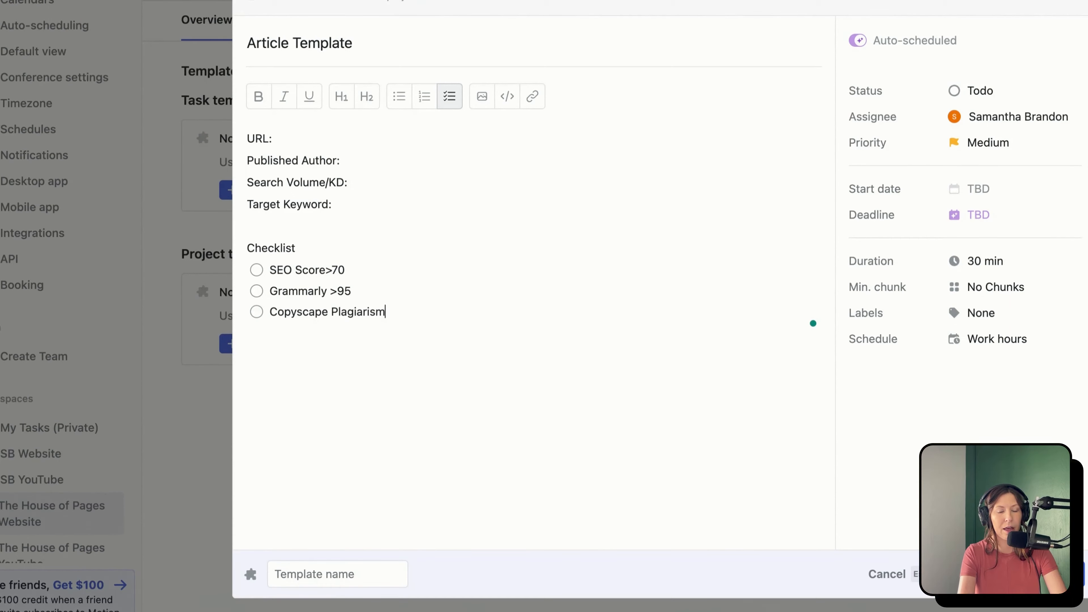
text(giarism)
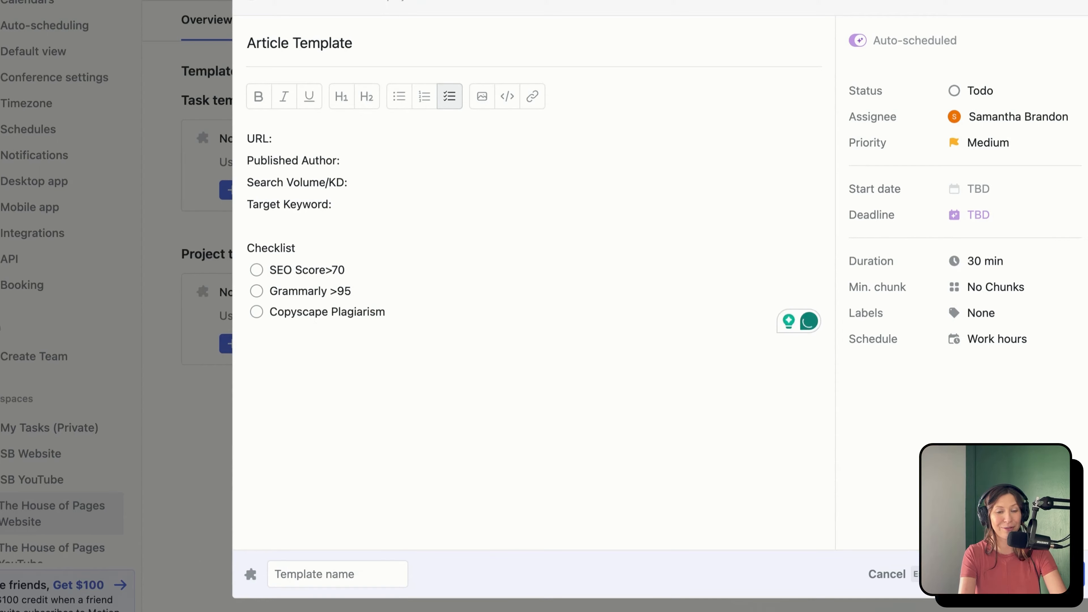
Add two placeholder checklist items, "ksjdflk" and "sdfkj", below the plagiarism item
key(Return)
text(ksjdflk)
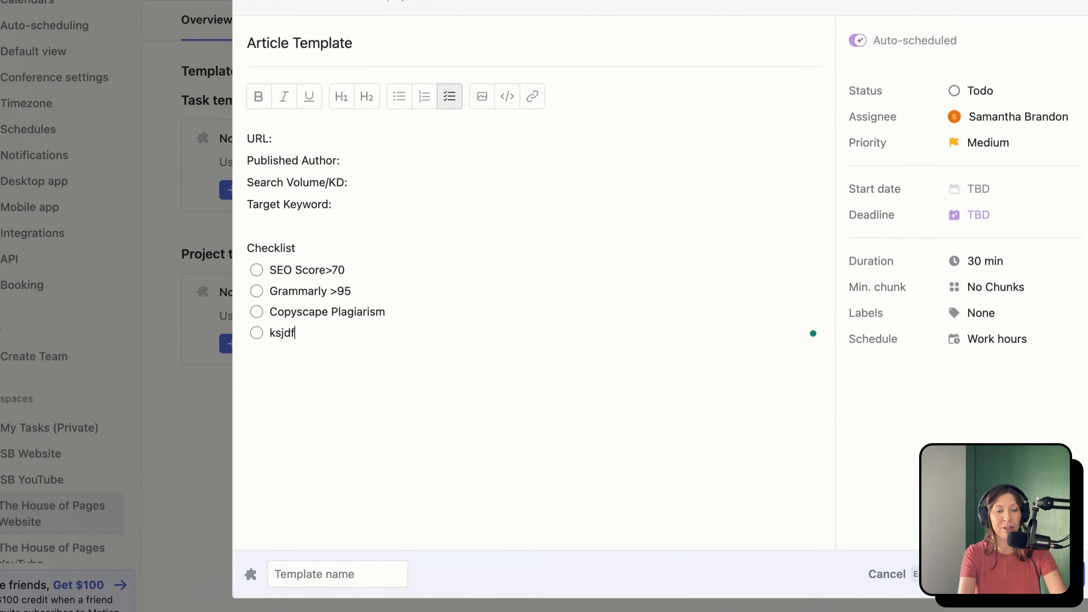
key(Return)
text(sdfkj)
key(Return)
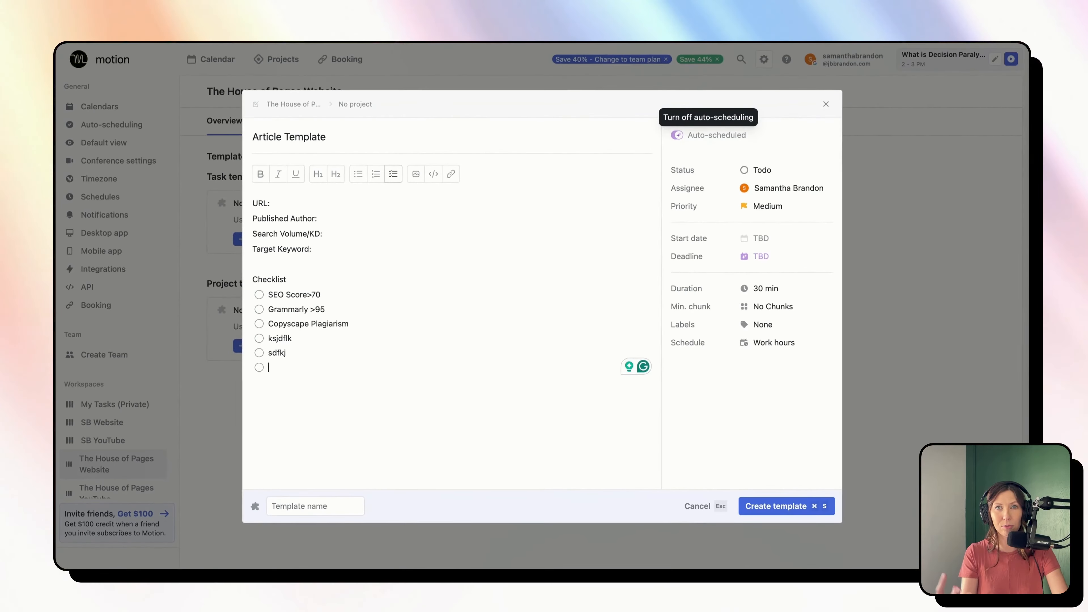
Choose Todo as the template's status and Medium as its priority
click(765, 169)
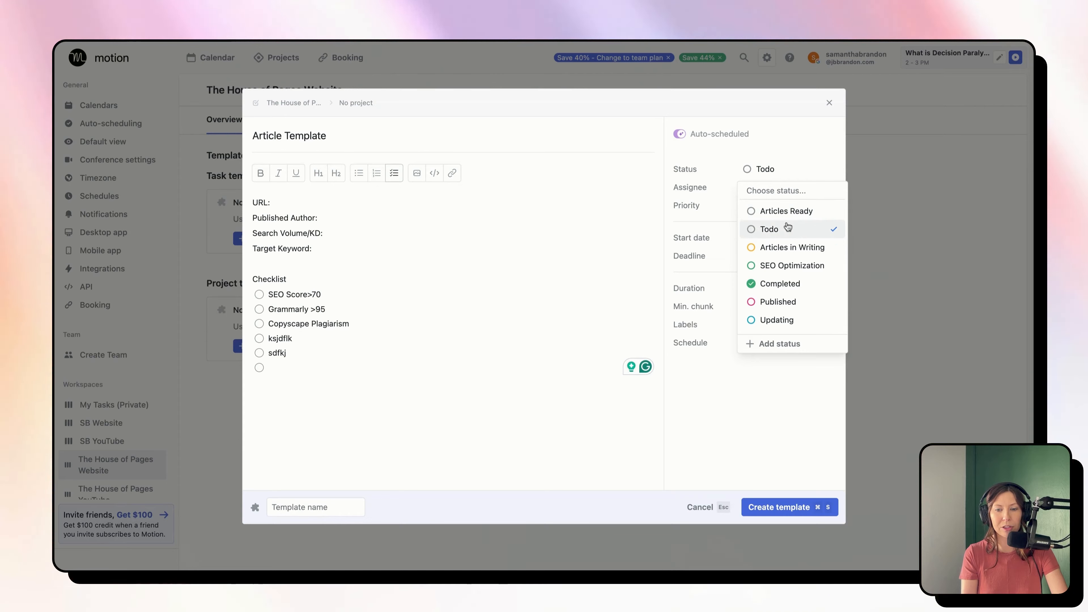
click(784, 235)
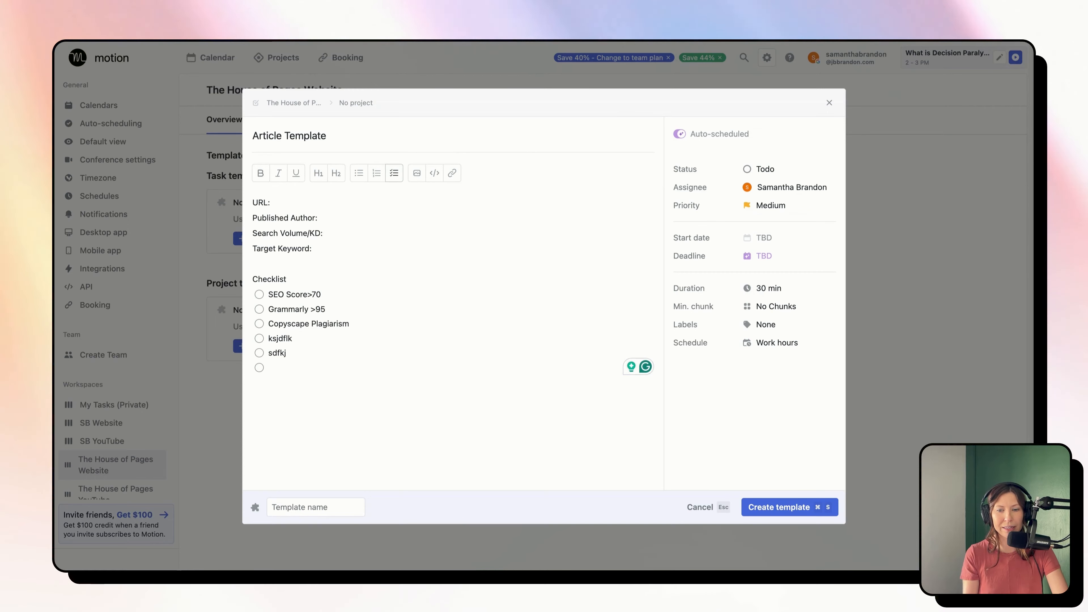
click(780, 207)
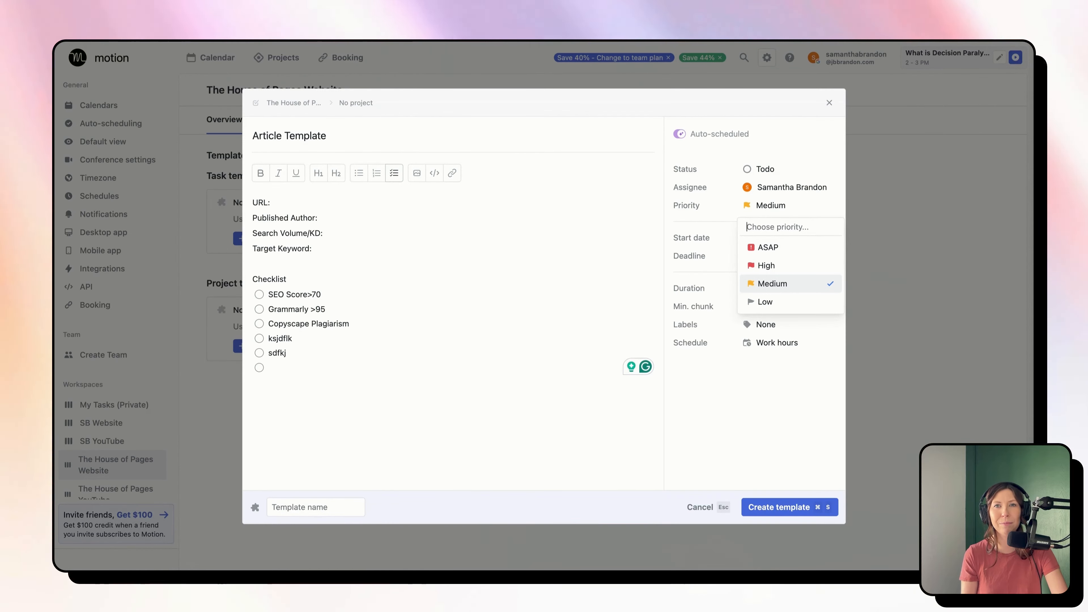
click(776, 283)
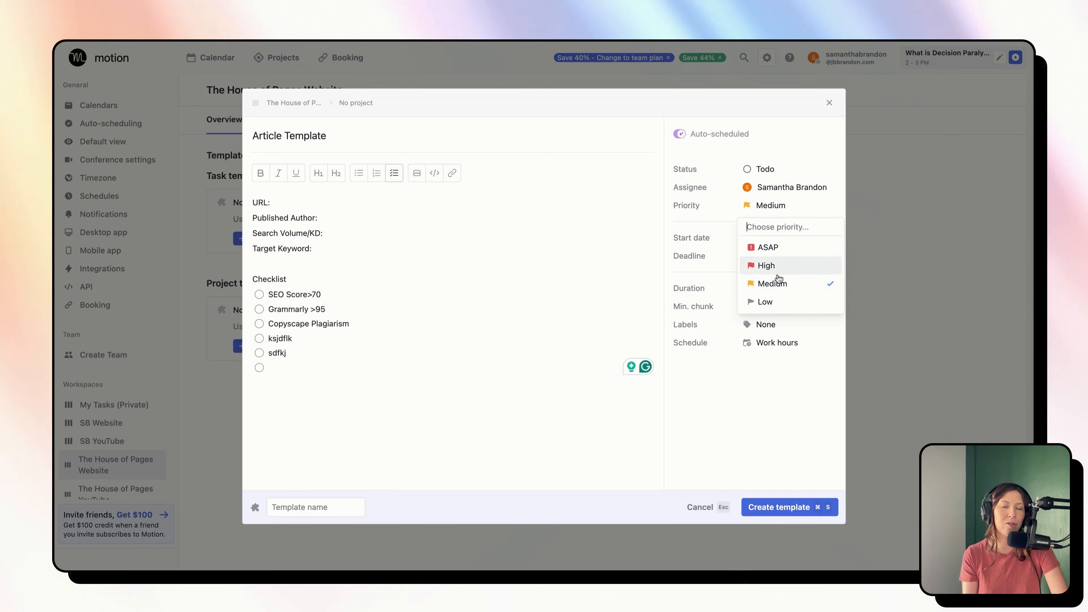
click(776, 282)
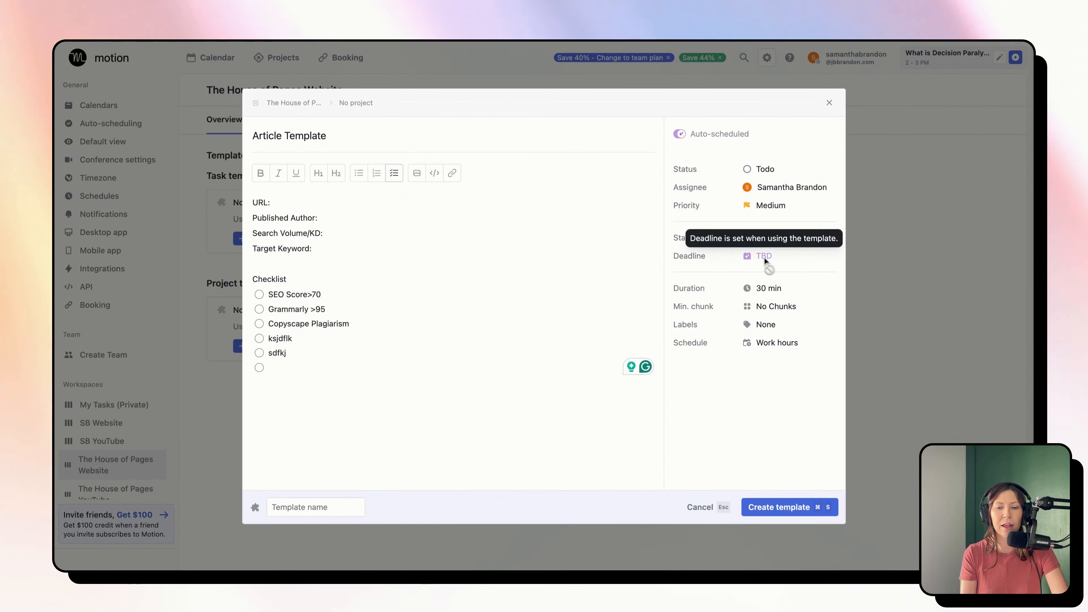
mouse_move(766, 251)
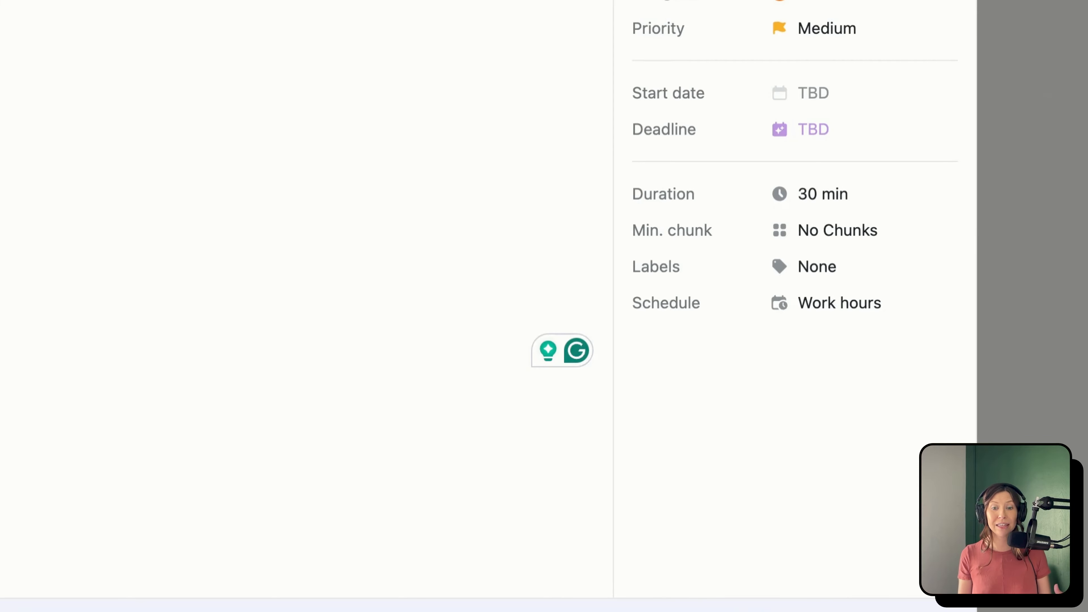
Set the template's duration to a custom value of 3 hours
click(835, 202)
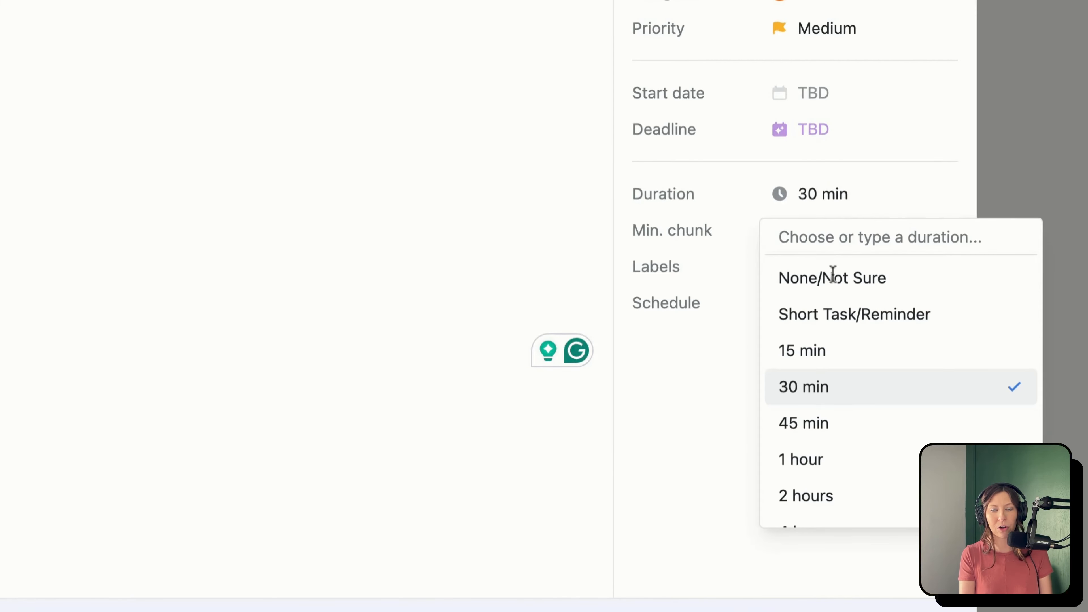
scroll(862, 416, down, 2)
scroll(860, 421, up, 2)
scroll(855, 428, down, 2)
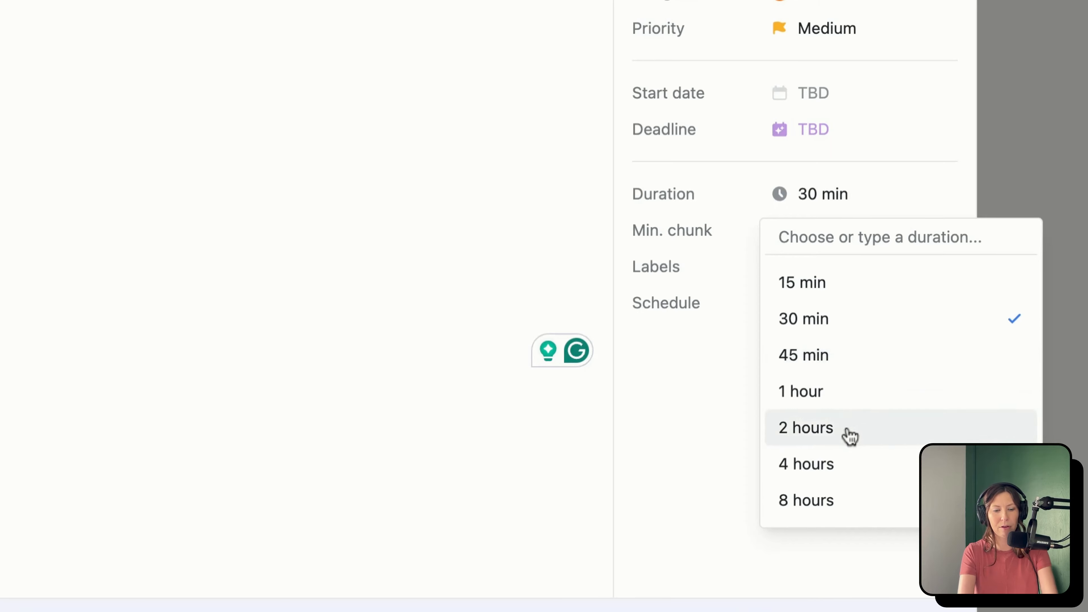
text(3 hour)
click(814, 277)
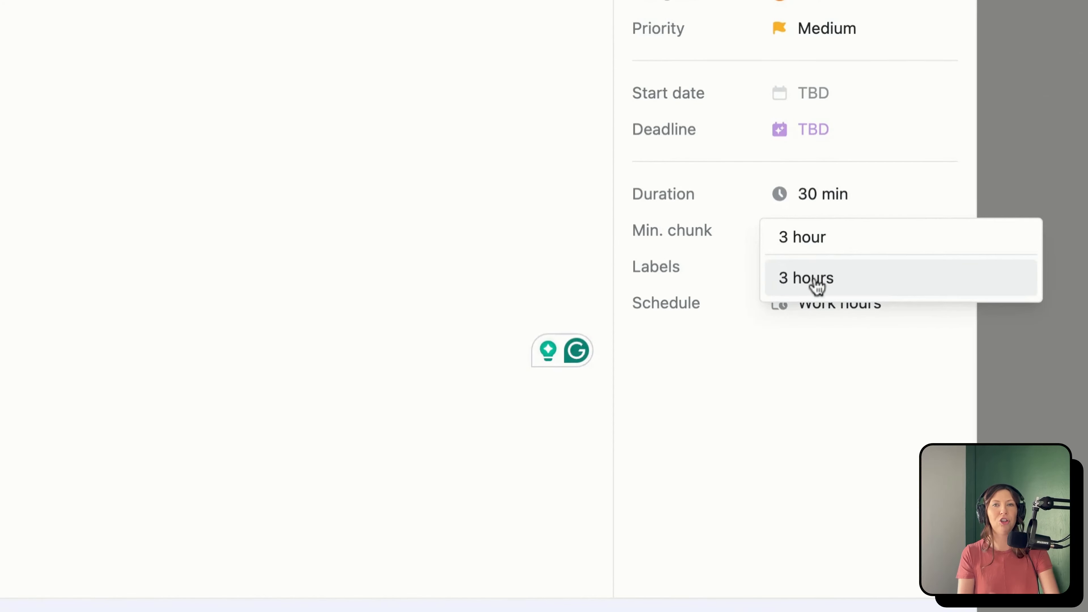
click(815, 279)
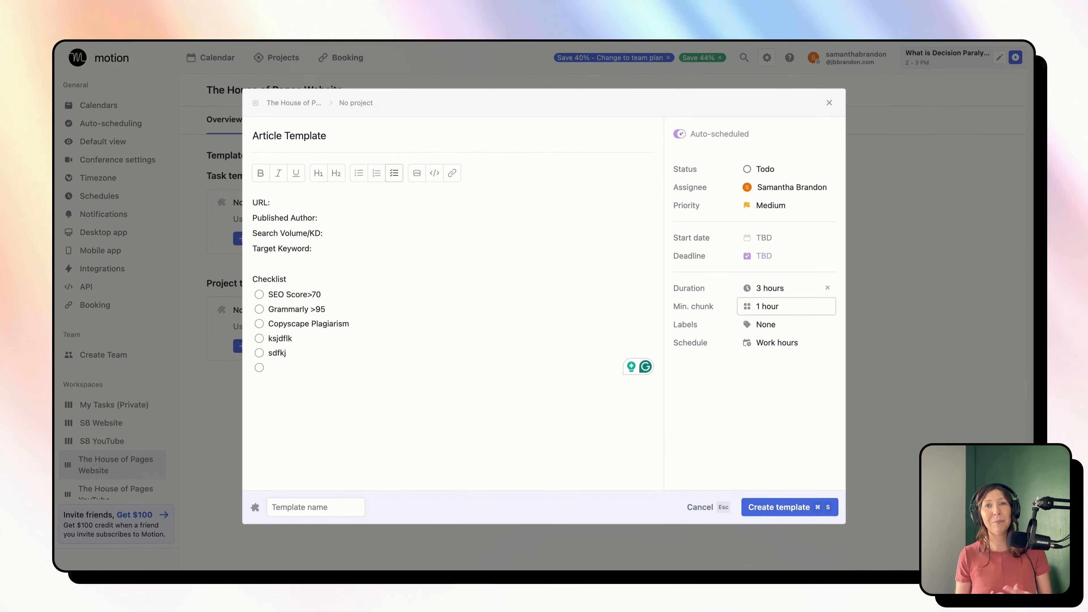
Set the template's minimum chunk to 15 min and review its label and schedule options
click(767, 306)
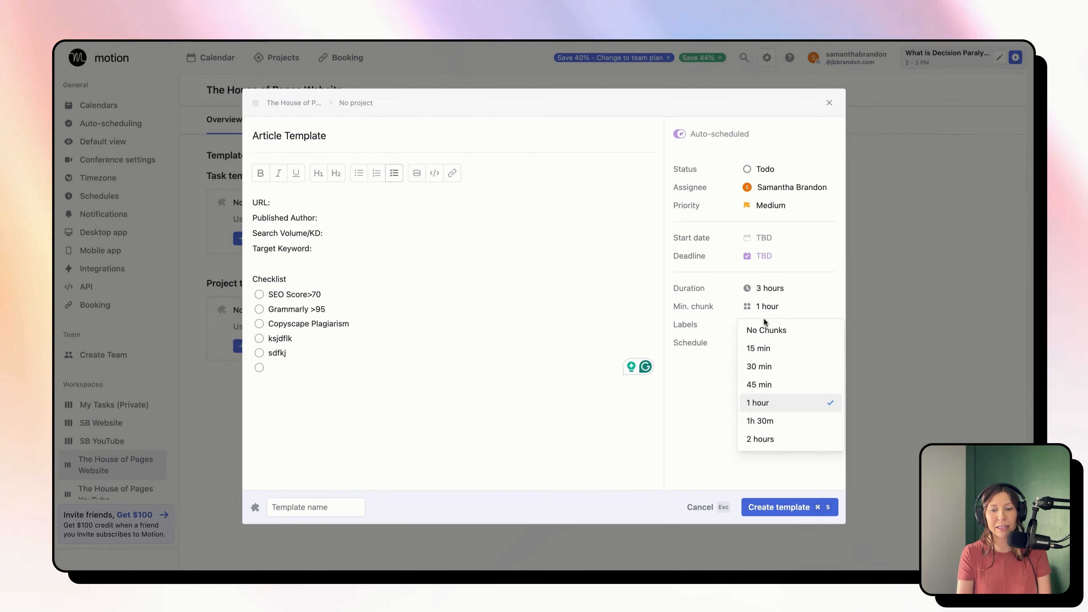
click(767, 347)
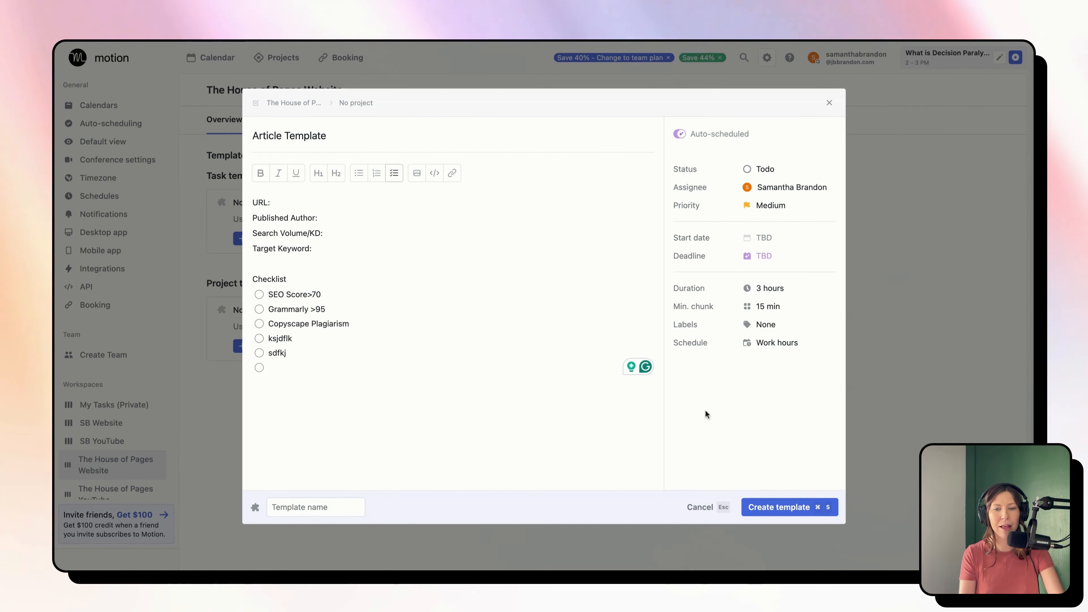
click(767, 335)
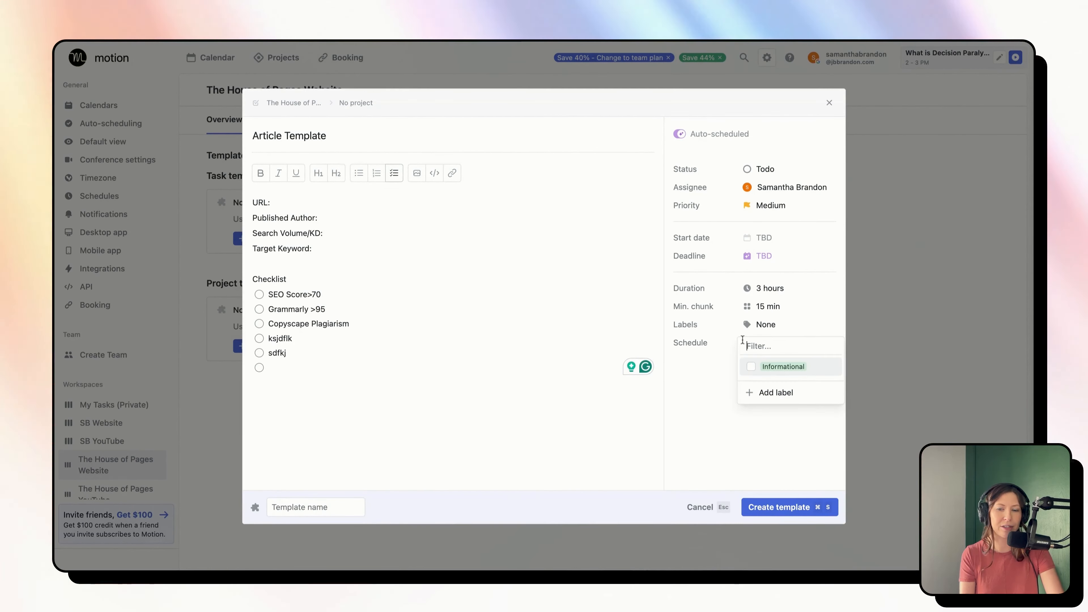
click(698, 376)
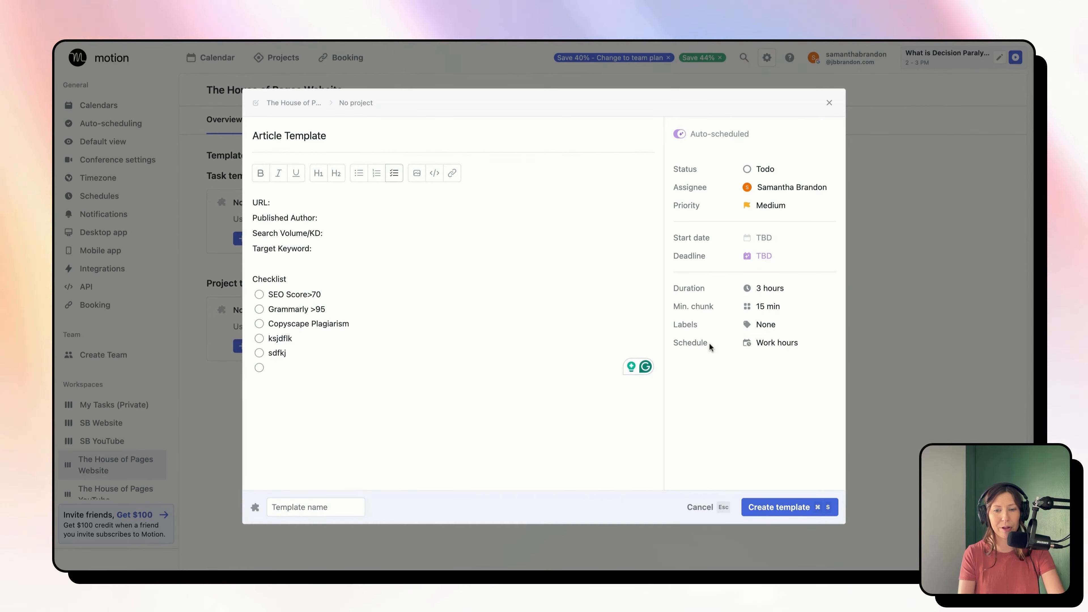
click(800, 346)
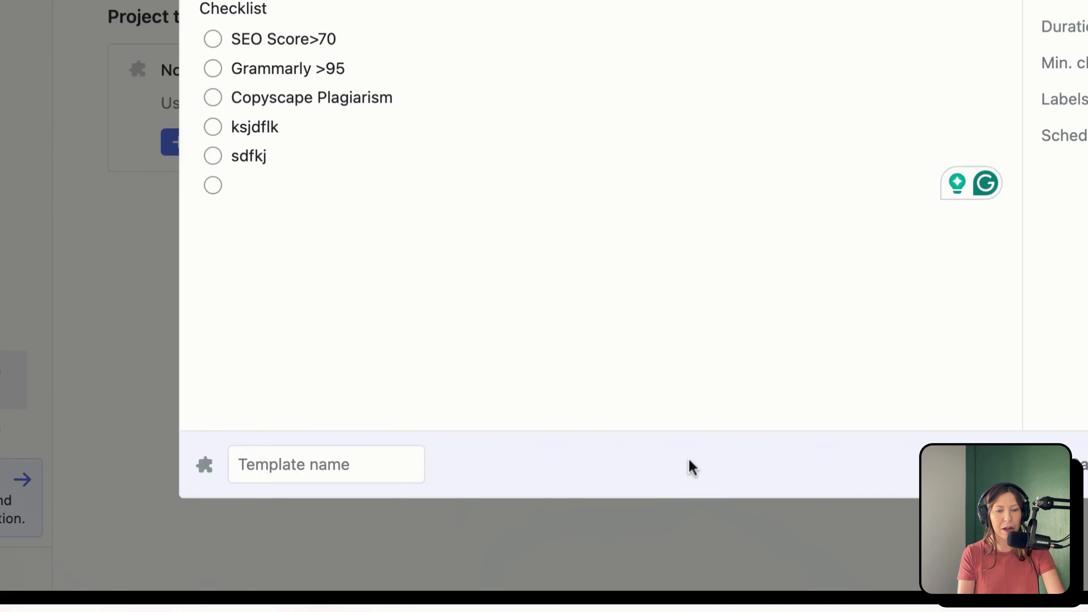
Name the template "Article Template" and create it
click(312, 466)
text(A)
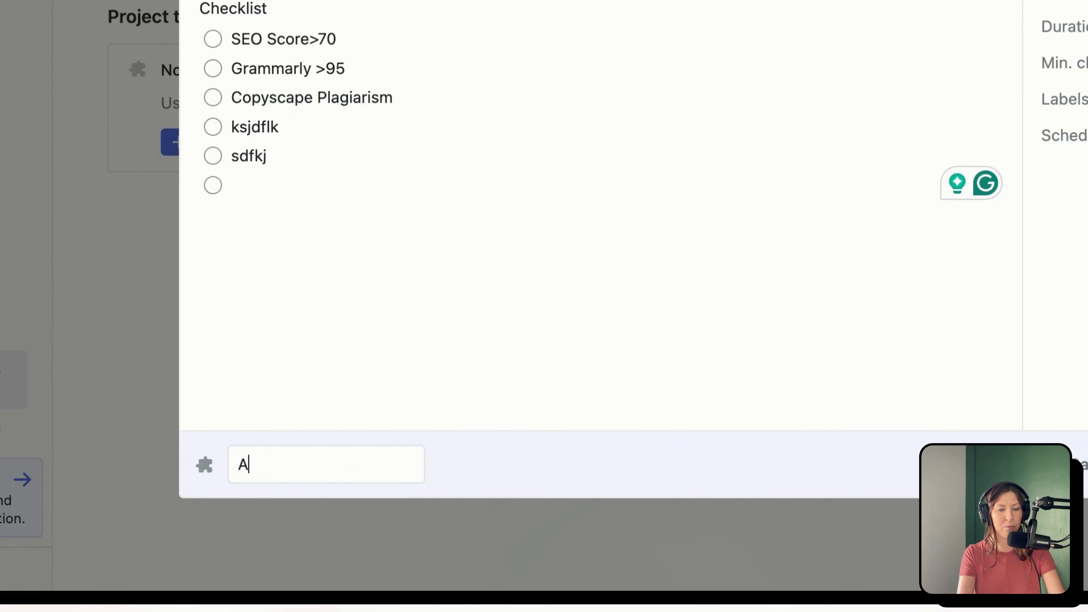
text(rticle Templa)
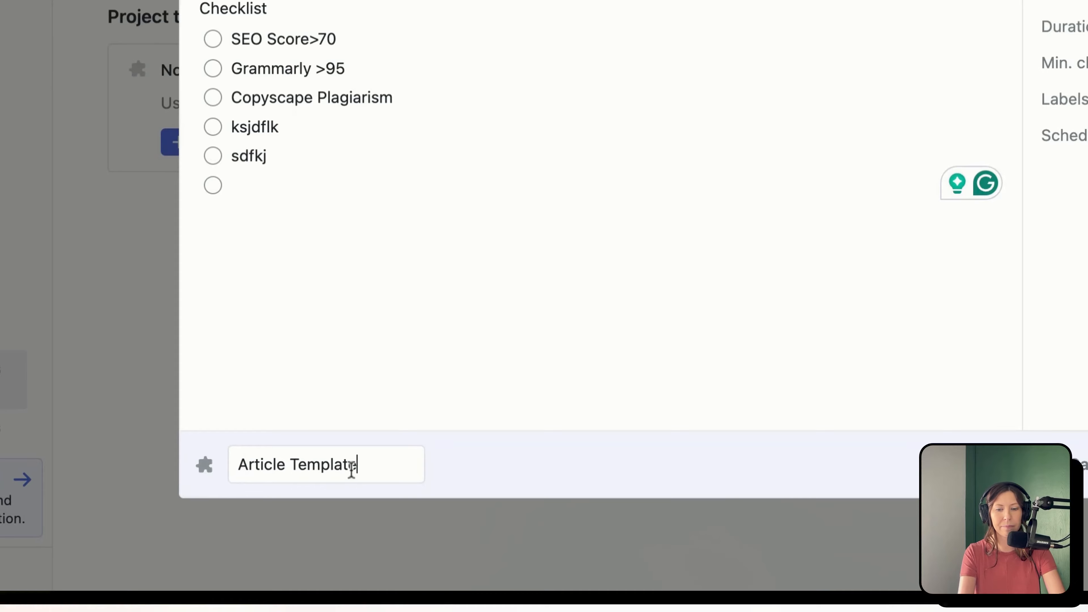
text(te)
key(Return)
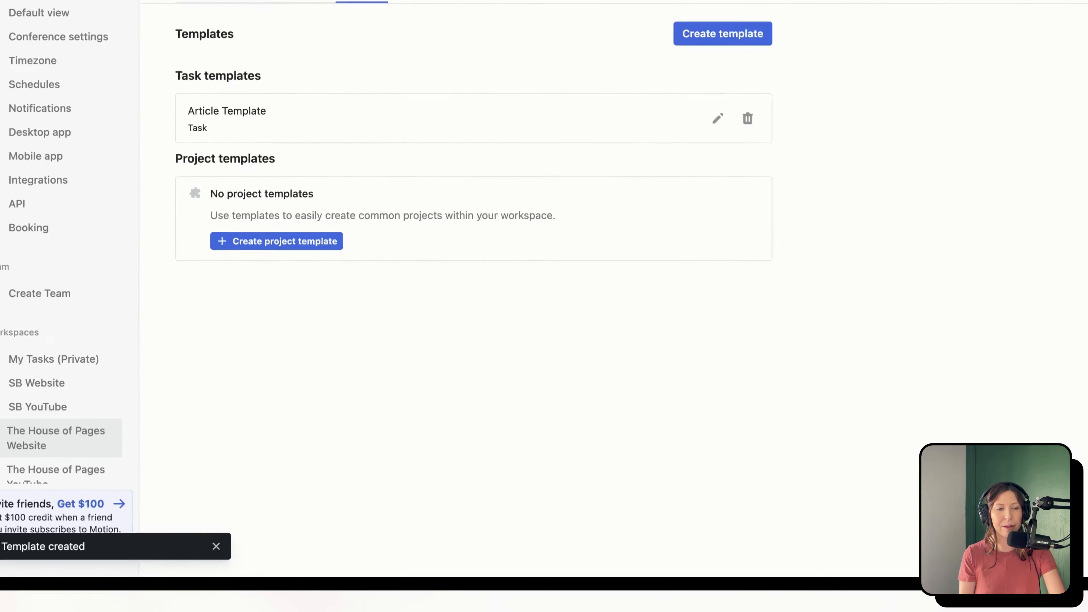
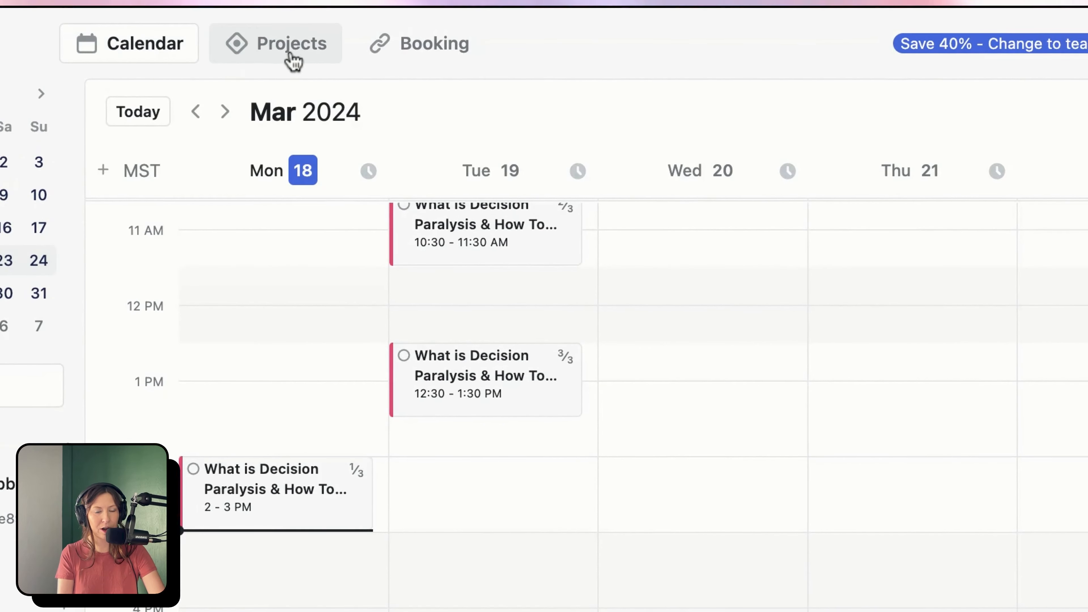
Create a project named "Book Review" in The House of Pages YouTube workspace
click(317, 55)
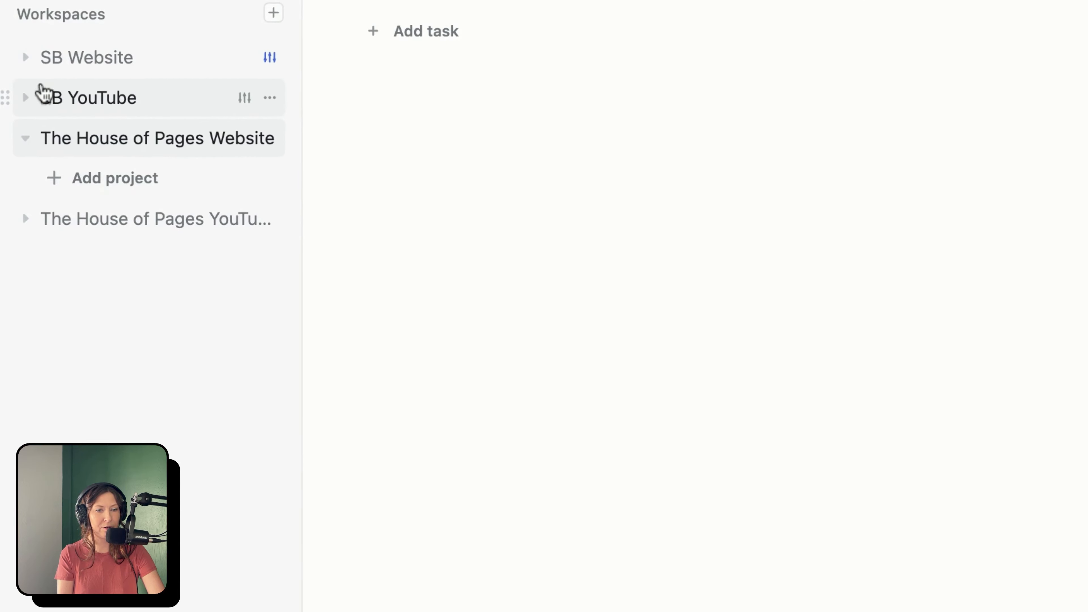
click(26, 60)
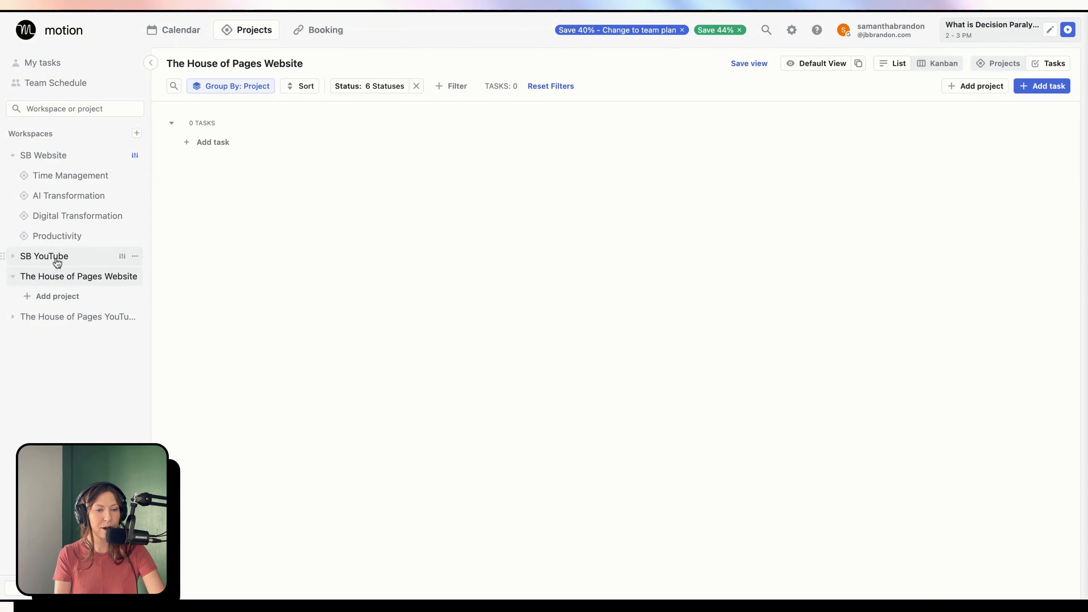
click(60, 320)
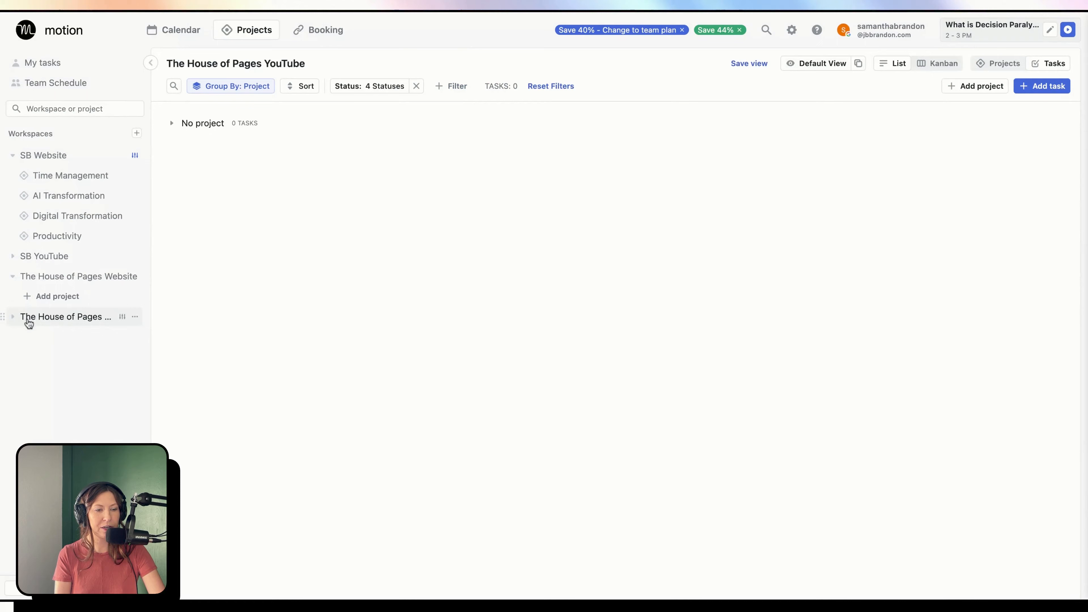
click(13, 317)
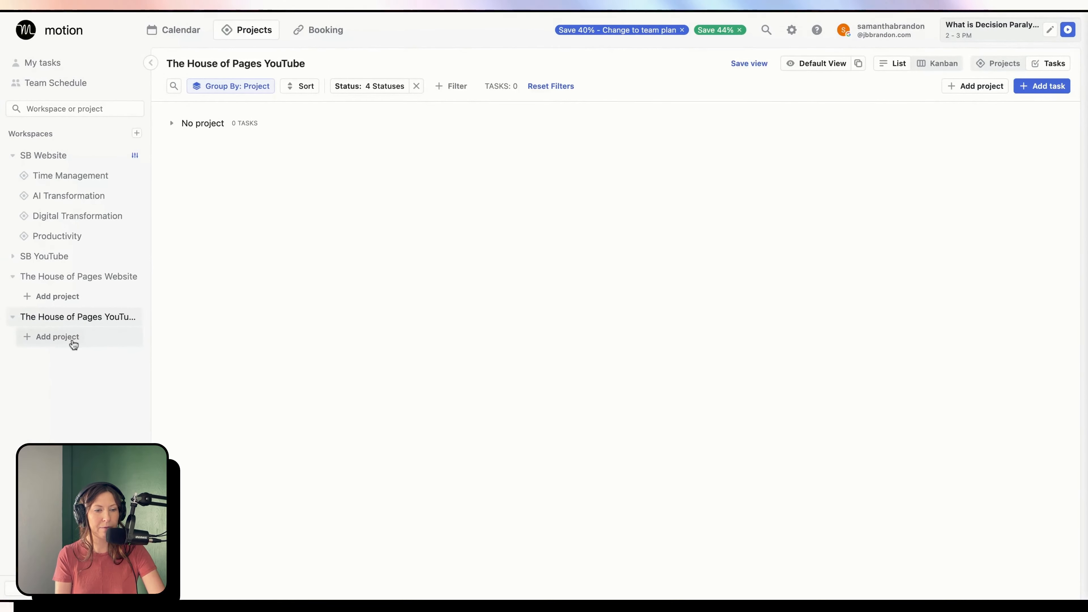
click(73, 342)
text(Book Review)
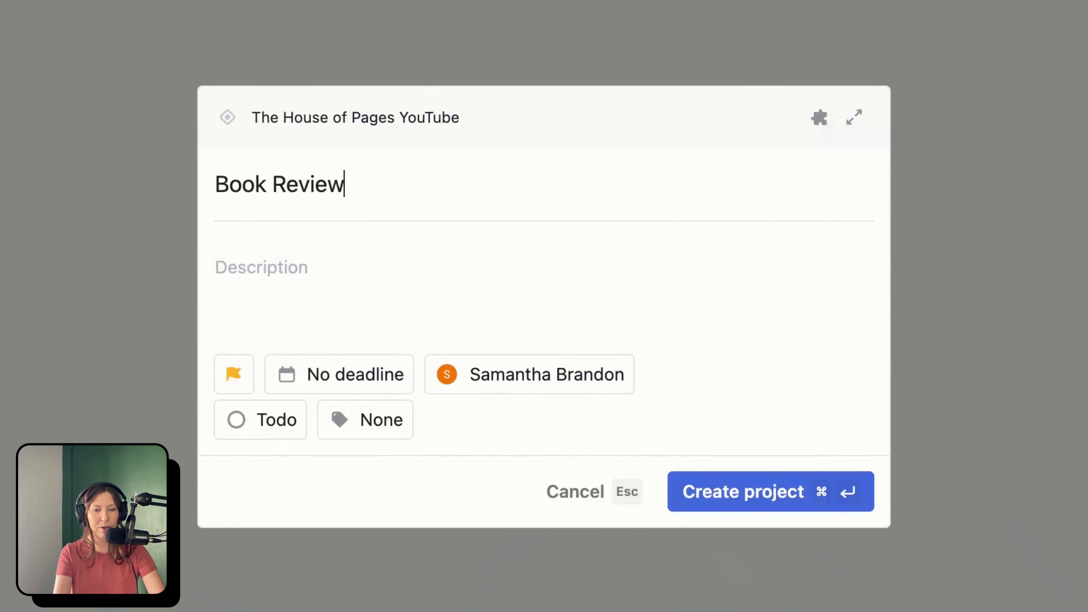
key(Return)
key(BackSpace)
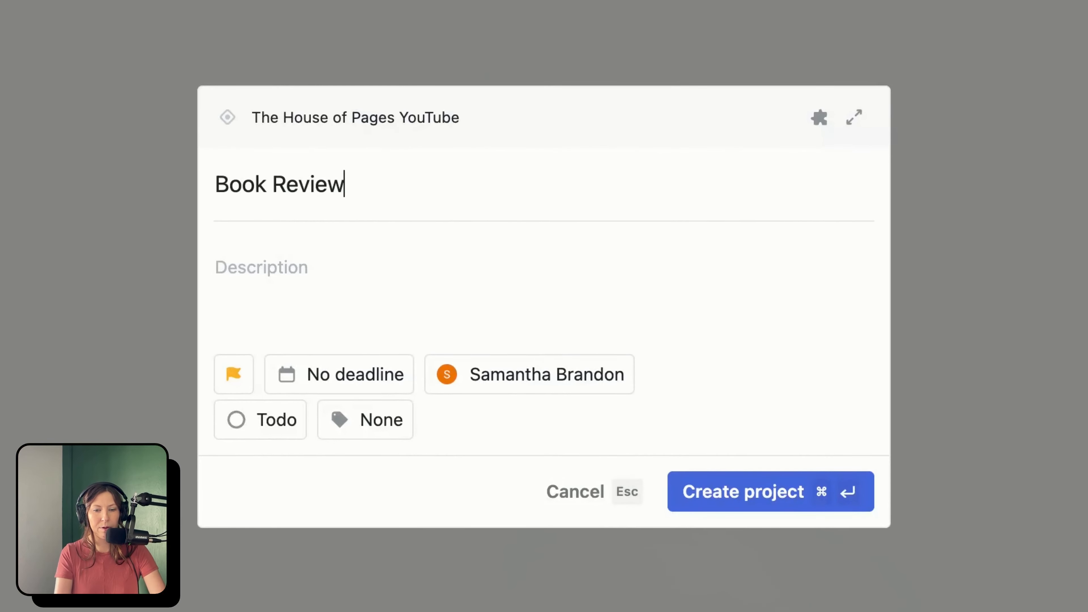
click(724, 499)
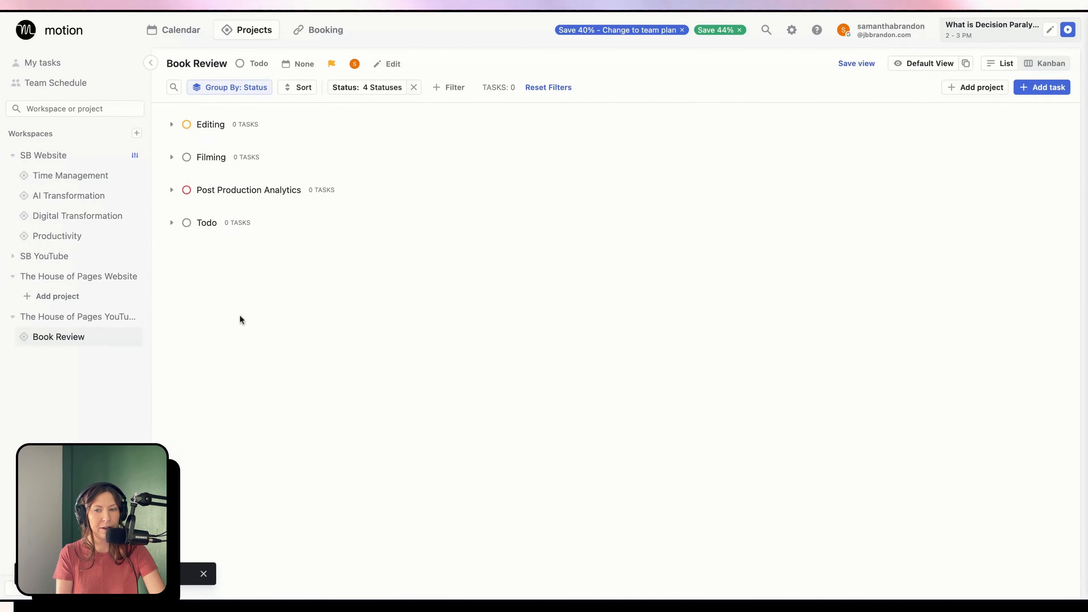
Add a second project named "Book Recommendations" to The House of Pages YouTube workspace
click(967, 89)
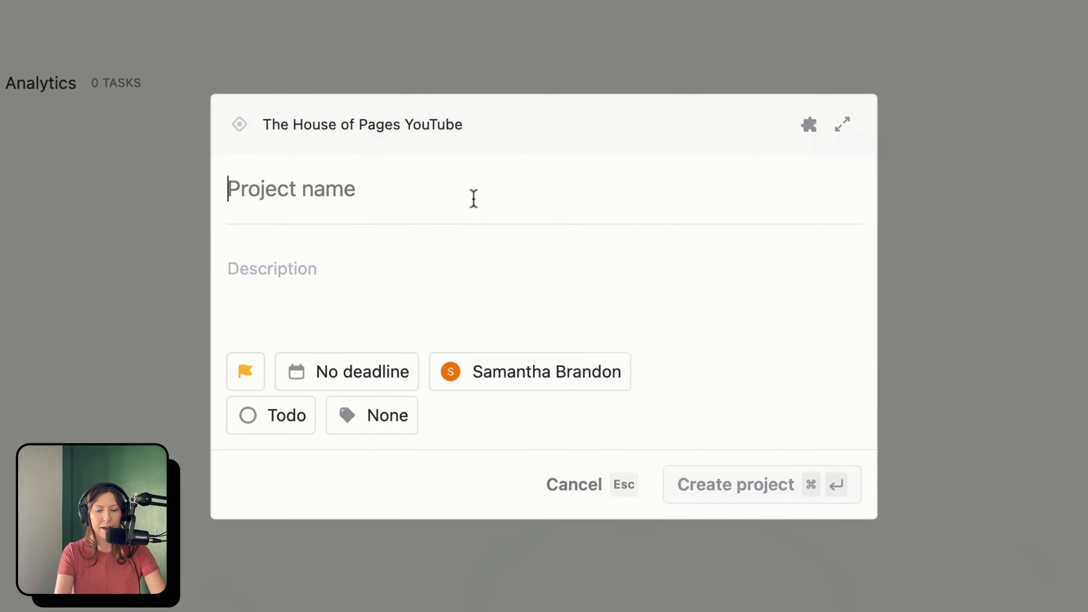
text(Book)
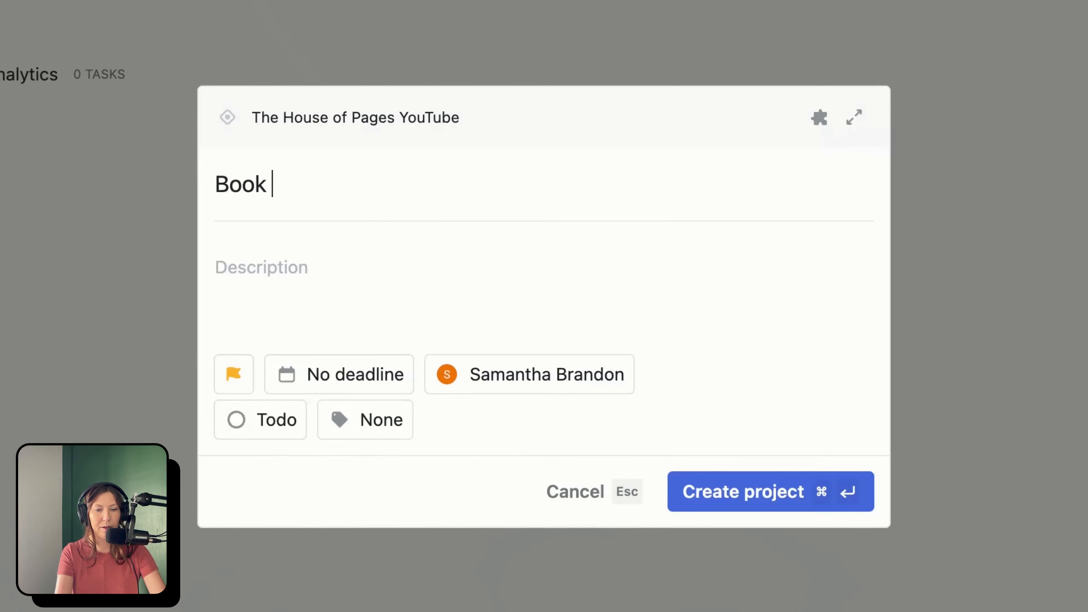
text( Recommendations)
key(Return)
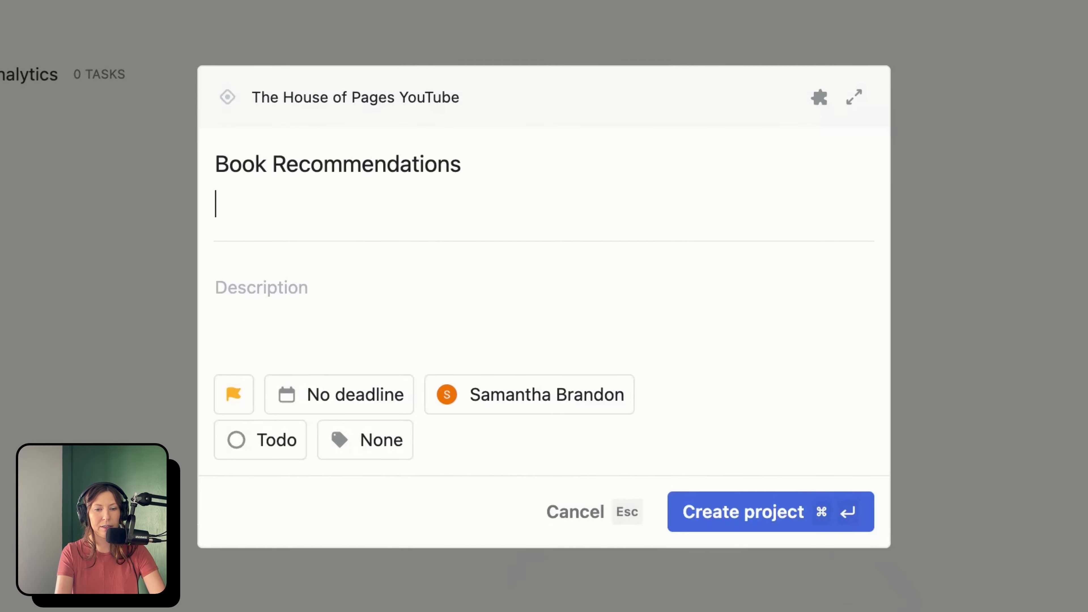
key(BackSpace)
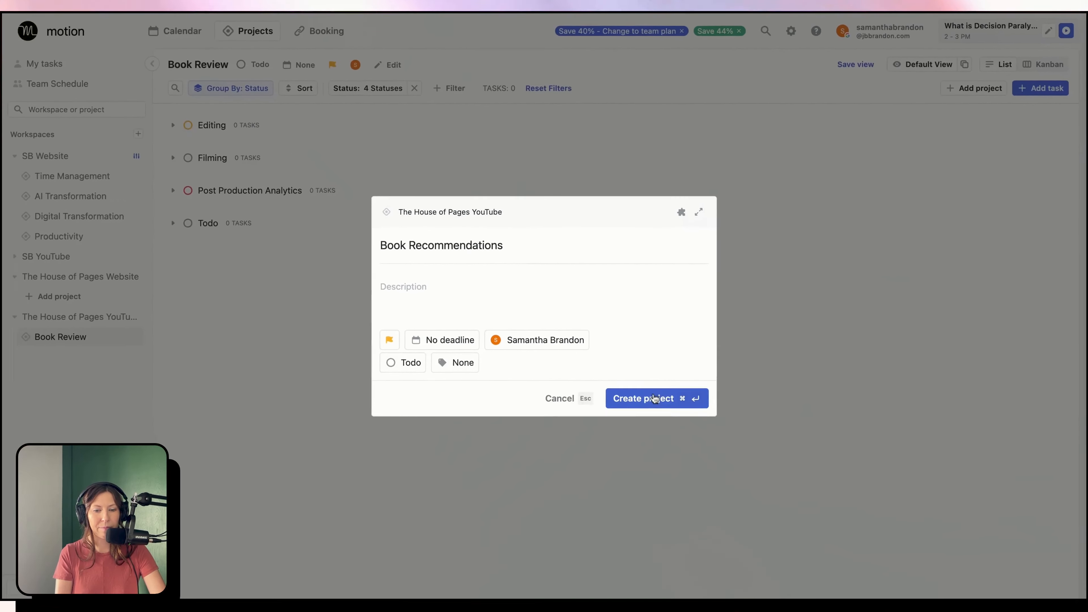
key(super+Return)
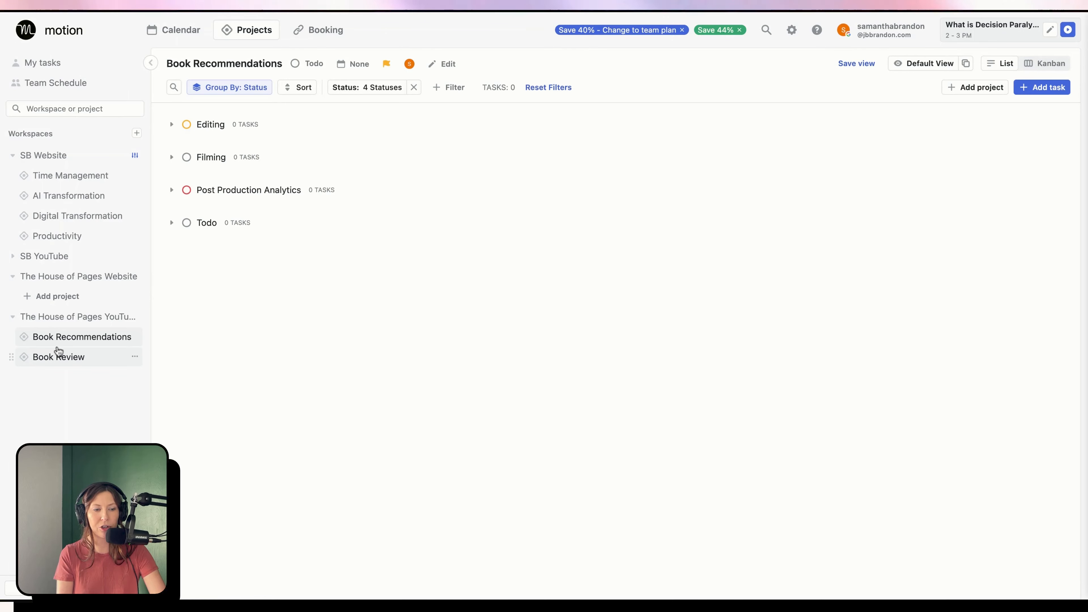
Show The House of Pages Website tasks as a Kanban board ordered Todo, Articles Ready, Articles in Writing, SEO Optimization, Published
click(61, 278)
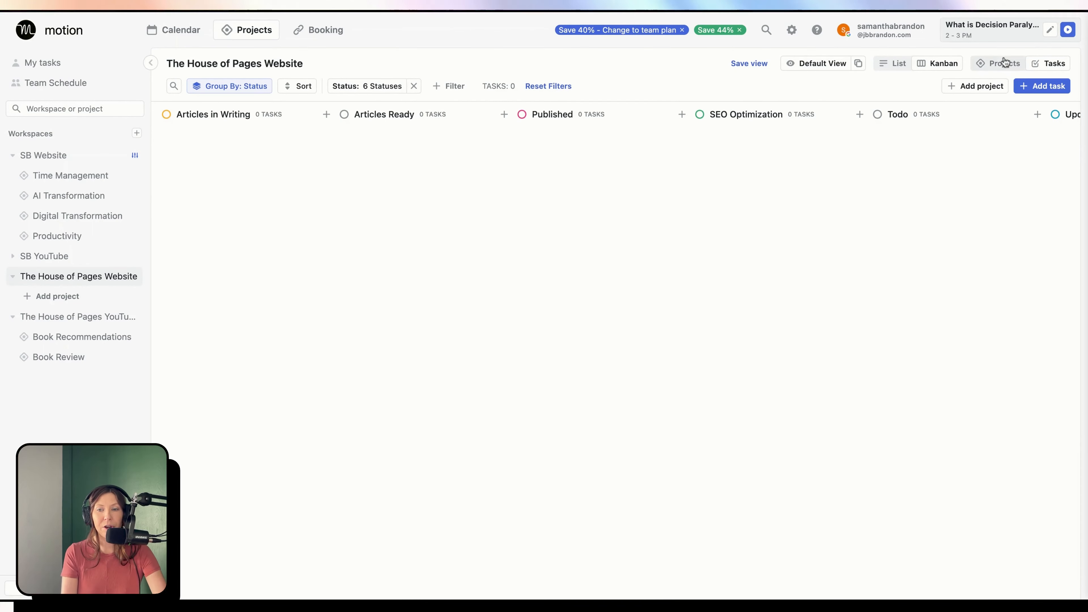
click(1004, 64)
click(1046, 65)
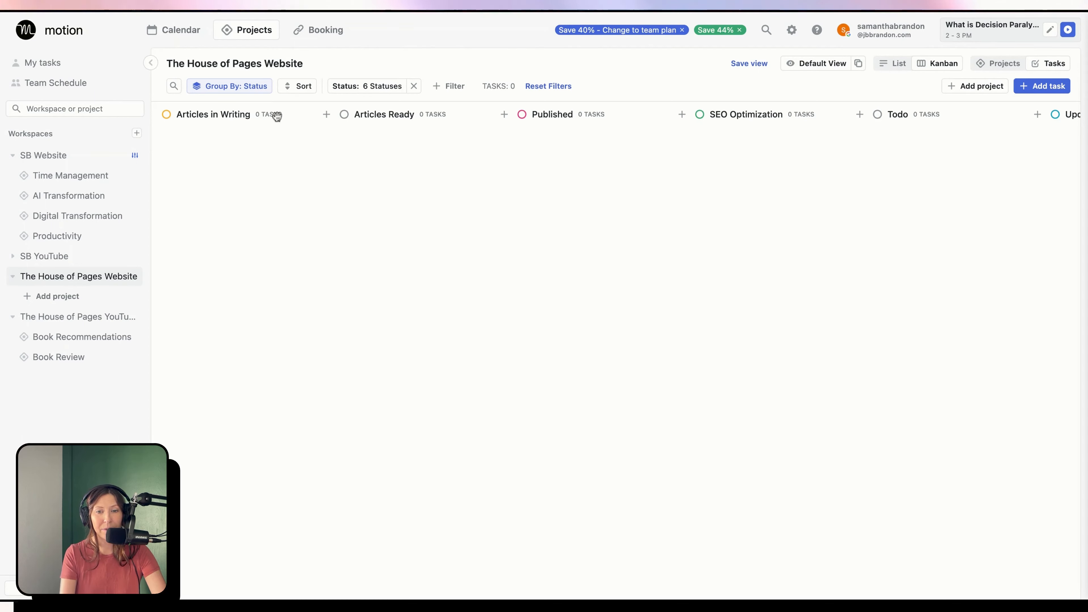
drag(914, 111, 221, 124)
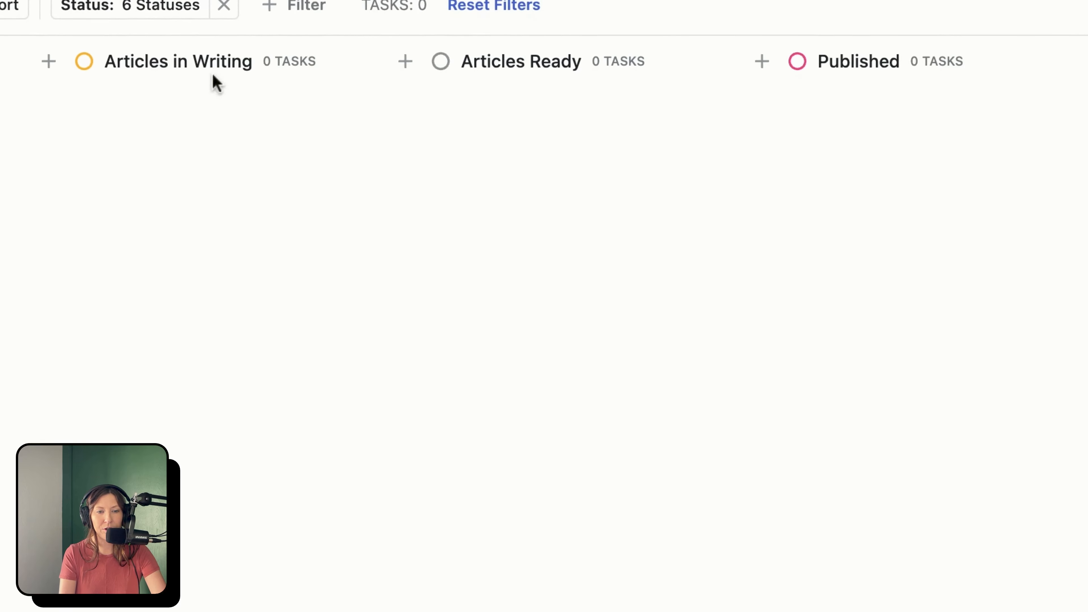
drag(613, 62, 270, 64)
drag(1086, 64, 894, 58)
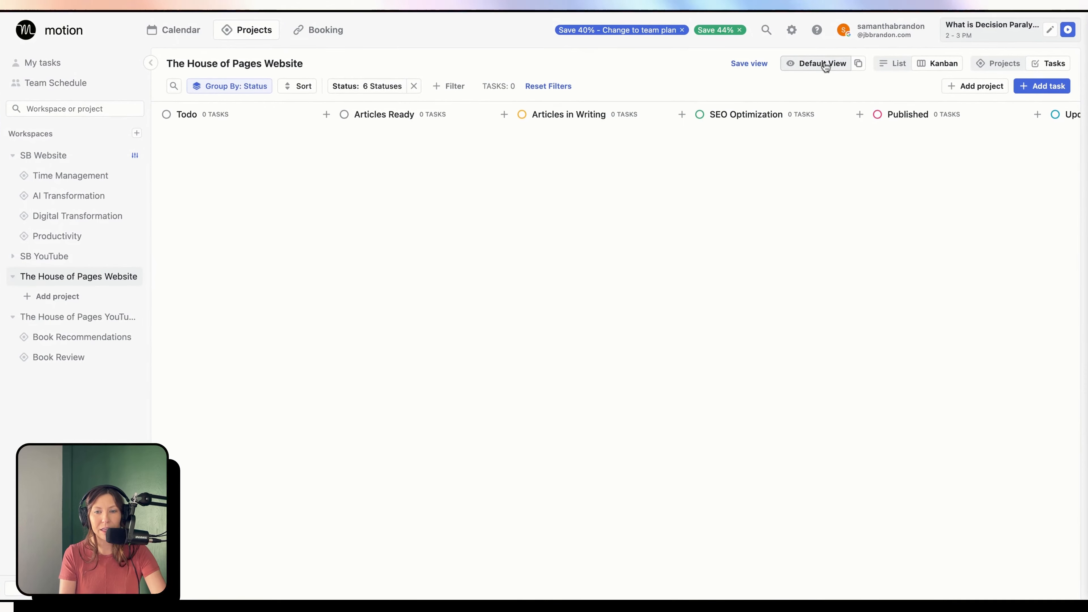
Save the reordered board as a personal view named with the owner's first name followed by "View"
click(756, 63)
text(Sa)
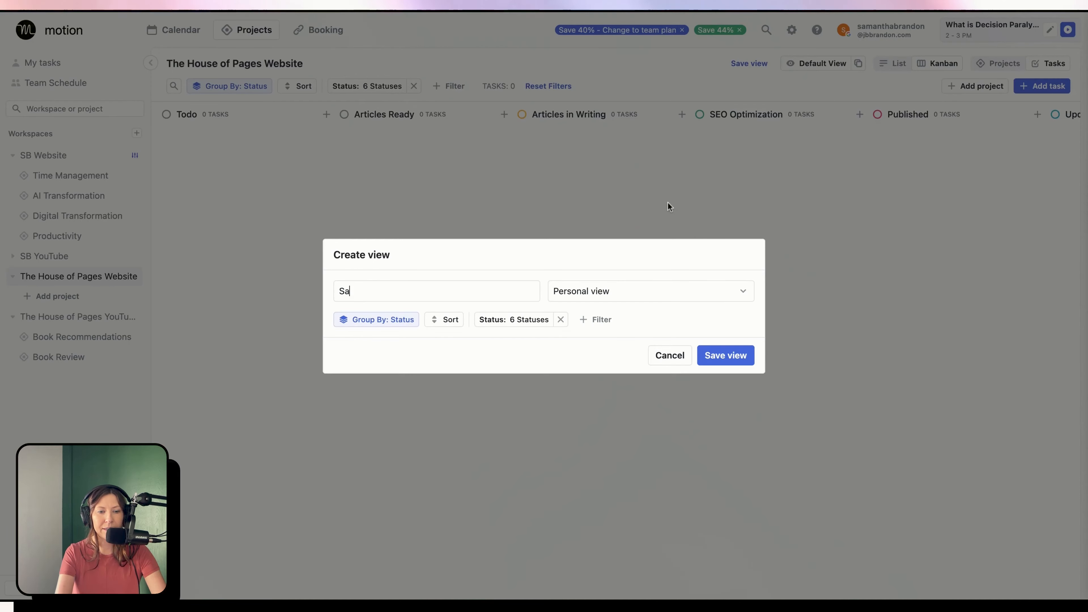
text(m's View)
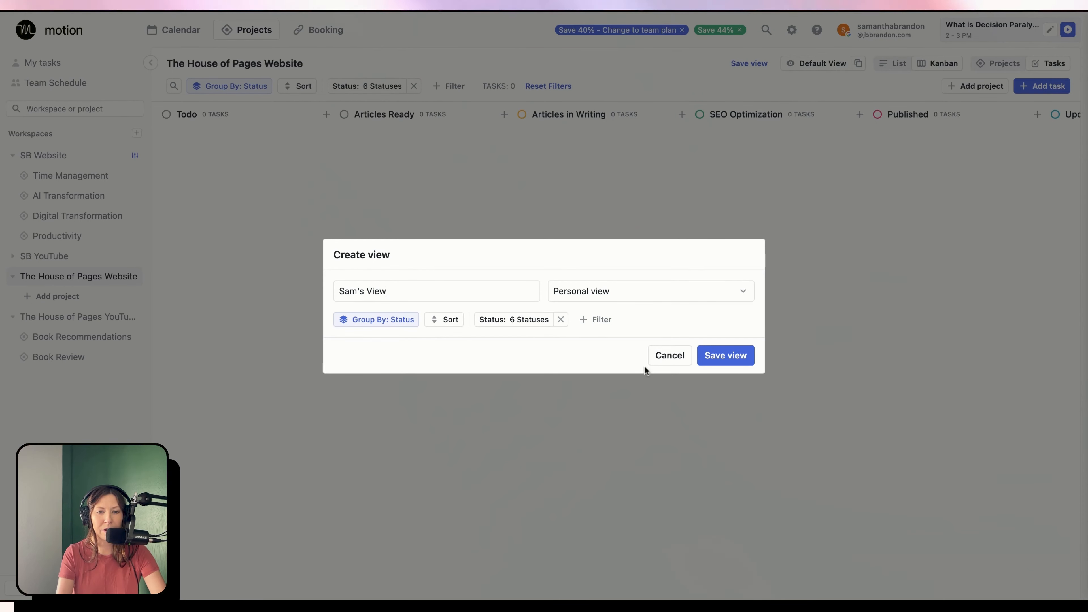
click(734, 361)
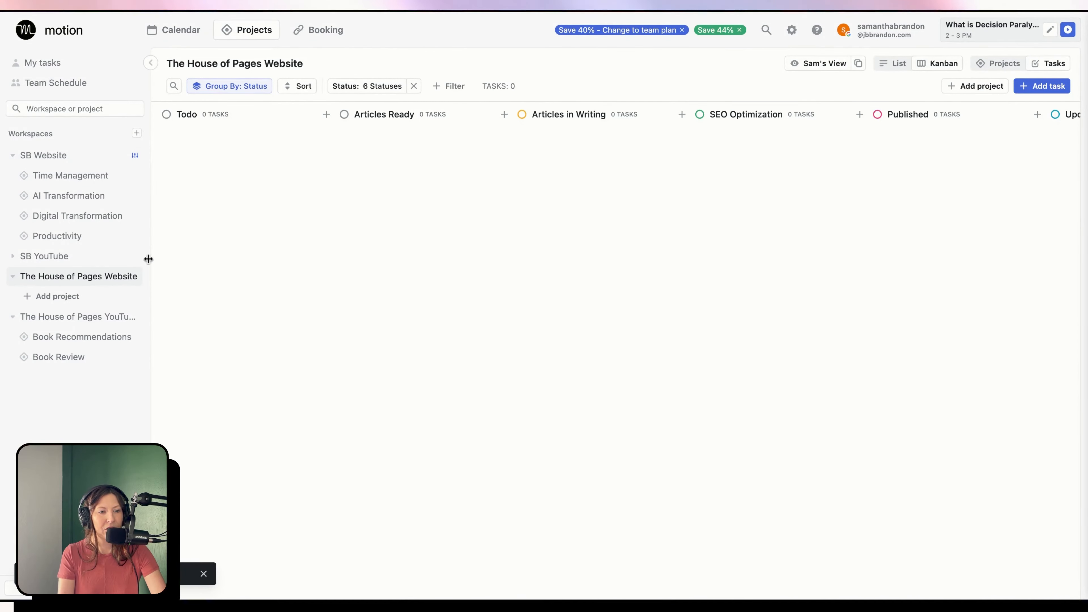
Create a project named "Book Reviews" in The House of Pages Website workspace
click(86, 316)
click(72, 296)
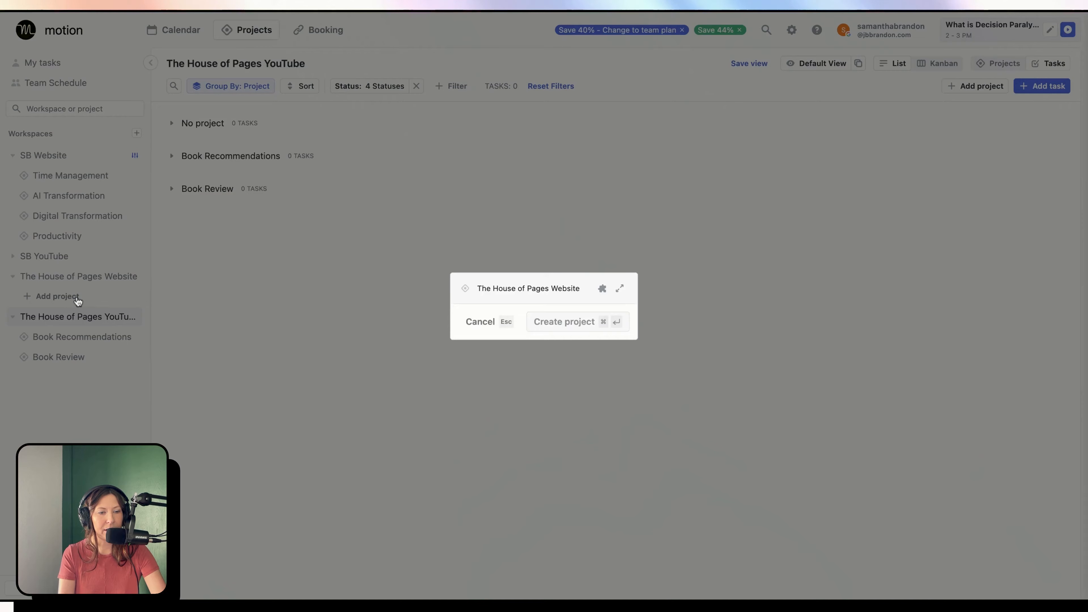
text(Book Reviews)
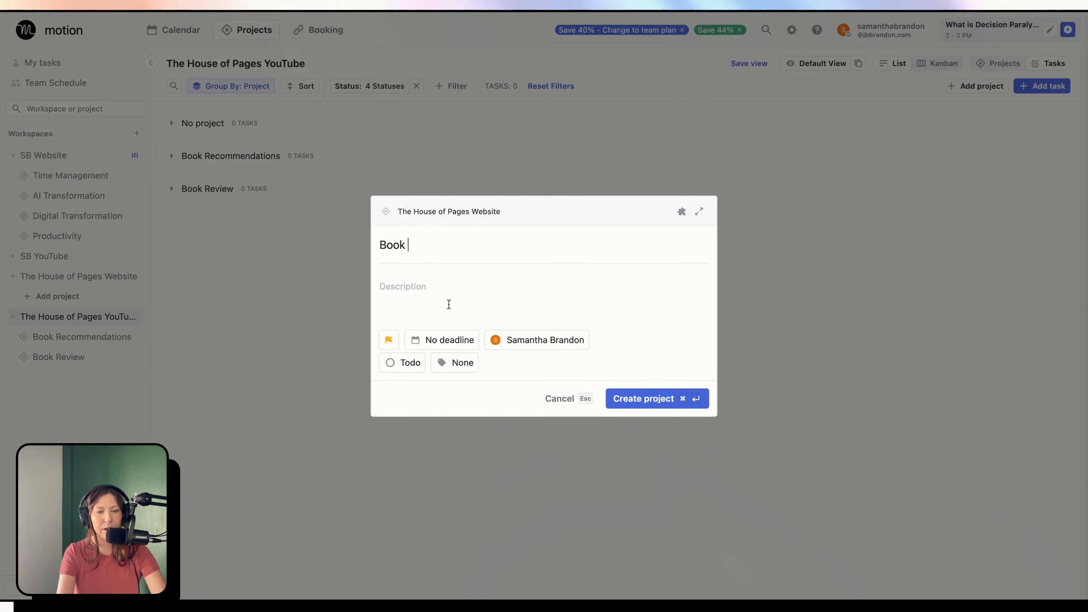
key(Return)
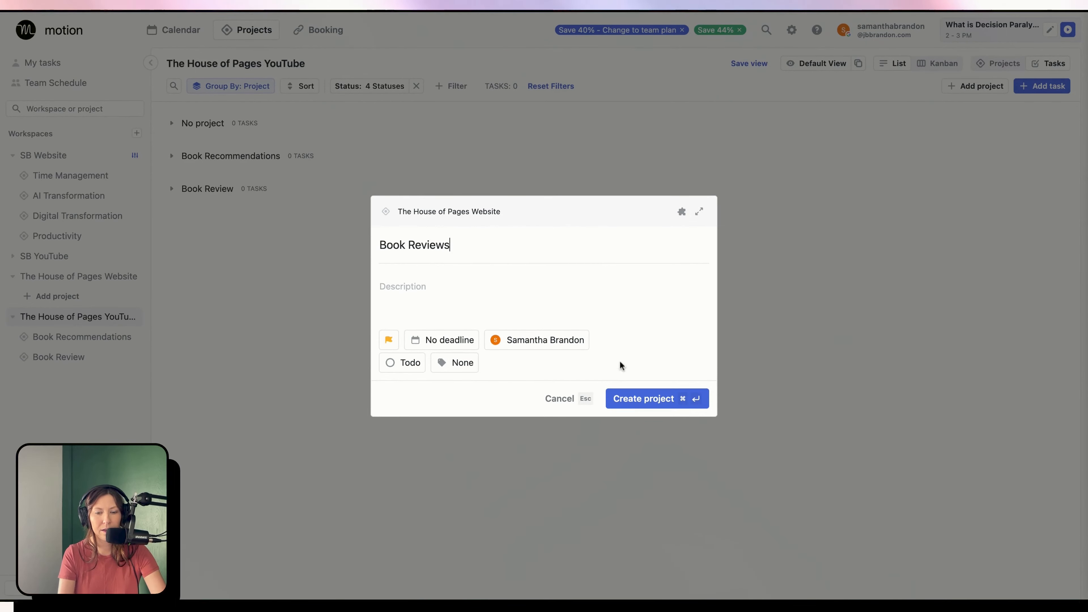
click(638, 406)
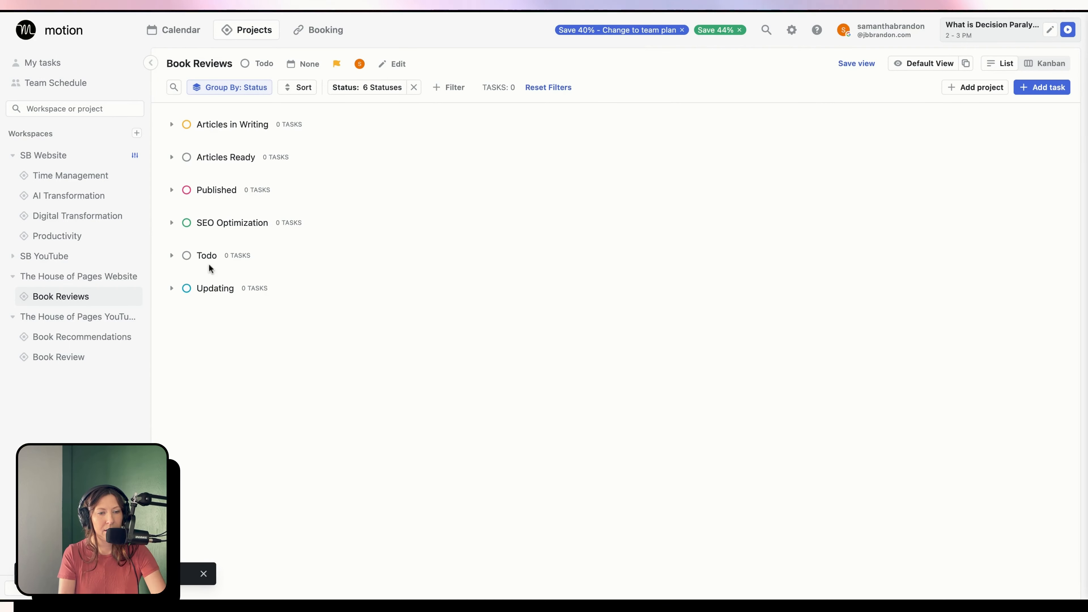
Add a project named "Book Recommendations" to The House of Pages Website workspace
click(996, 94)
text(B)
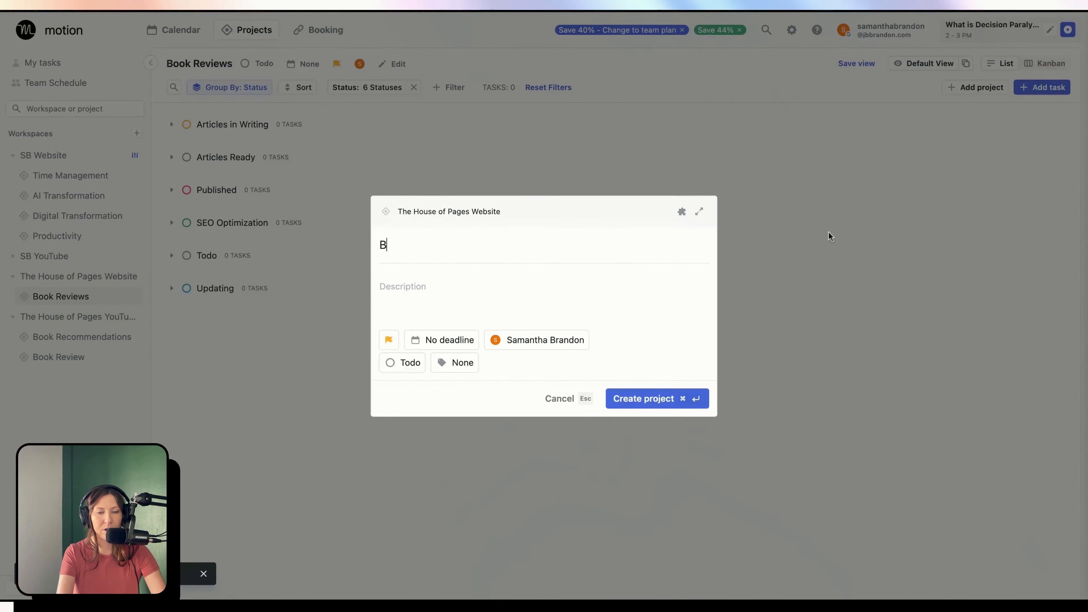
text(ook Recommendations)
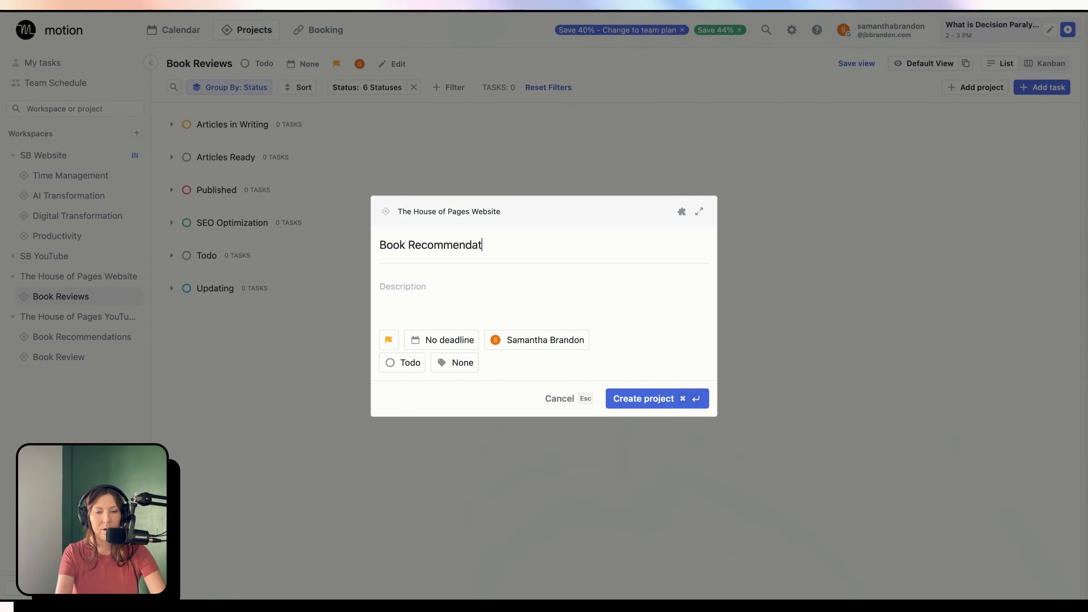
click(655, 398)
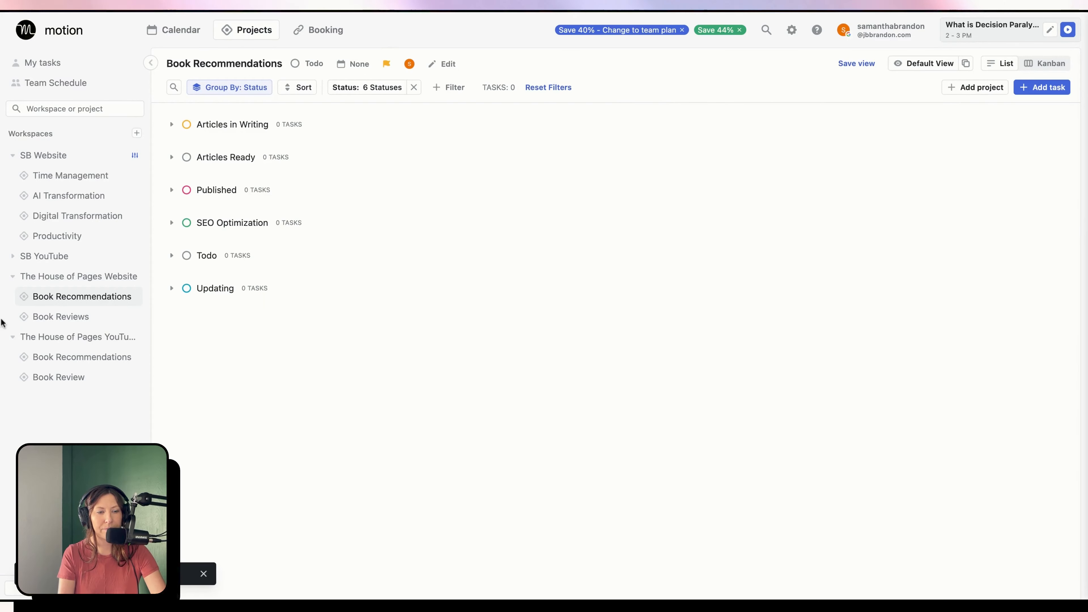
Review The House of Pages workspaces and their projects, and display the website's Book Recommendations project as a Kanban board
click(63, 317)
click(79, 279)
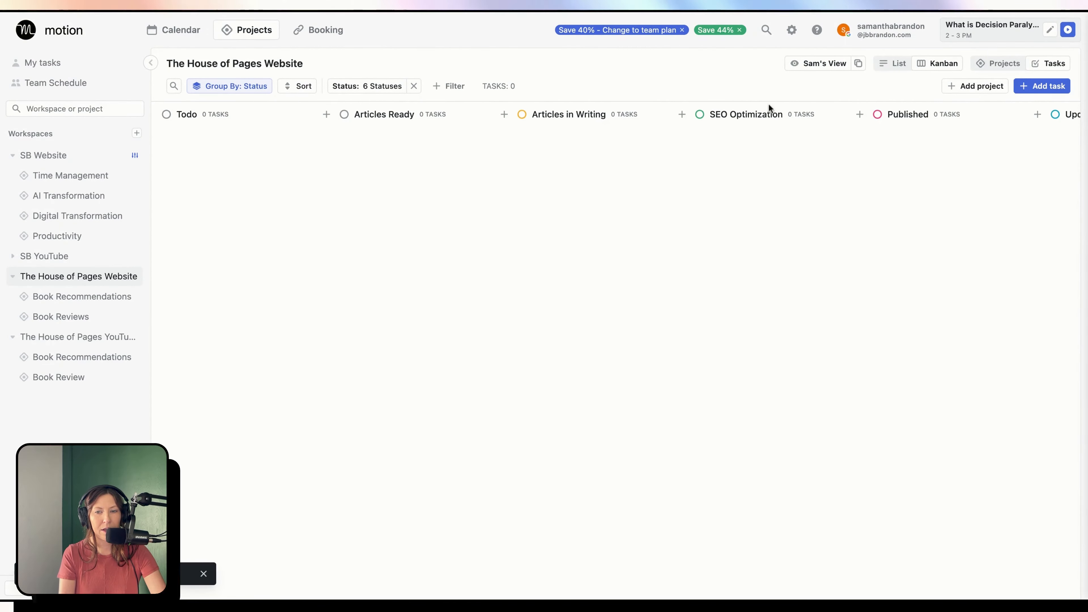
click(75, 343)
click(74, 285)
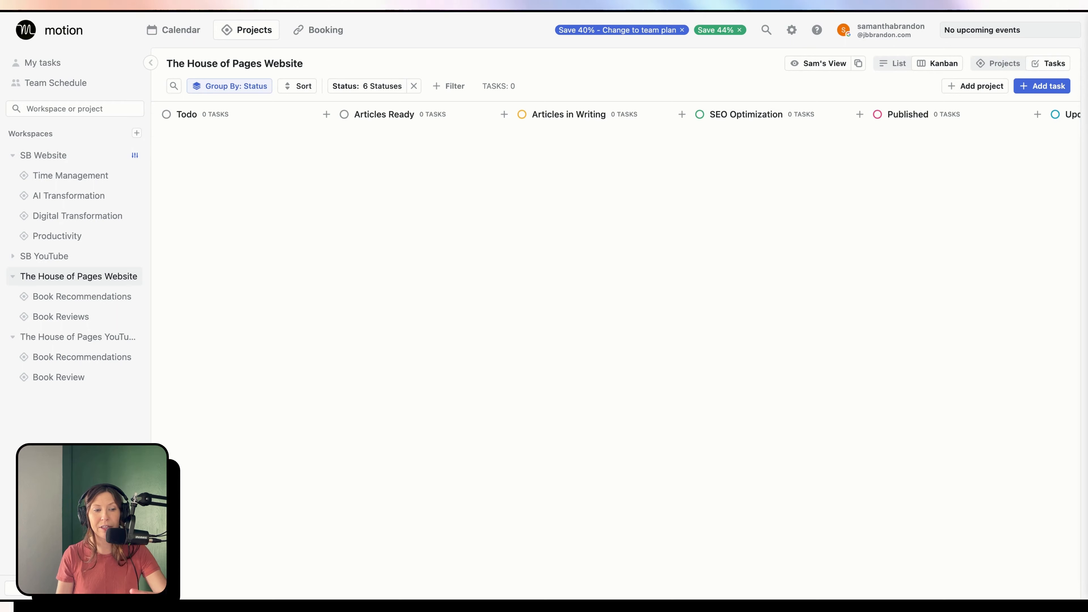
click(61, 301)
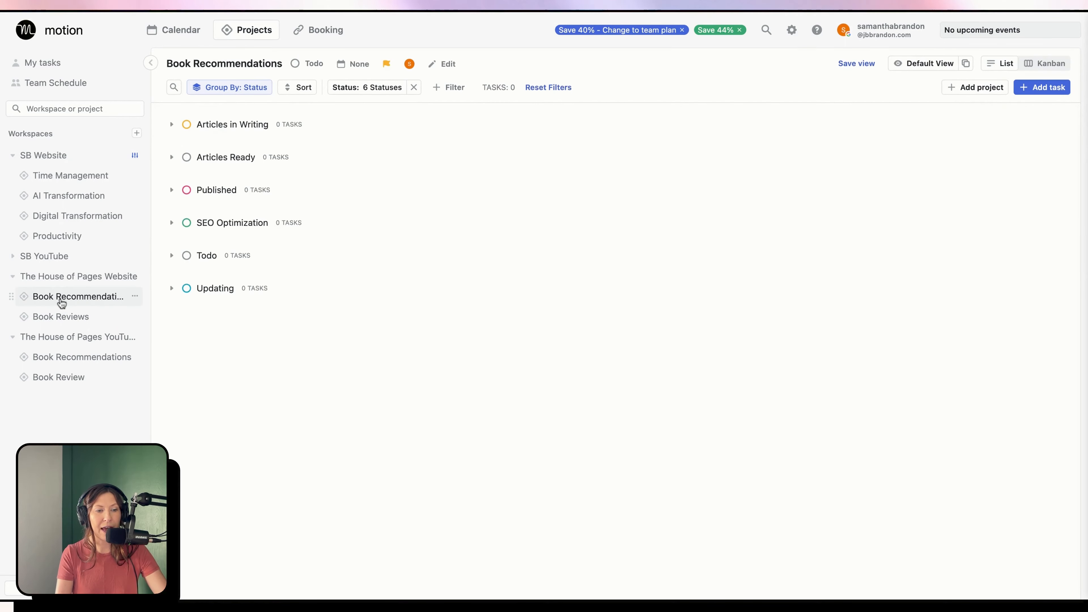
click(1045, 65)
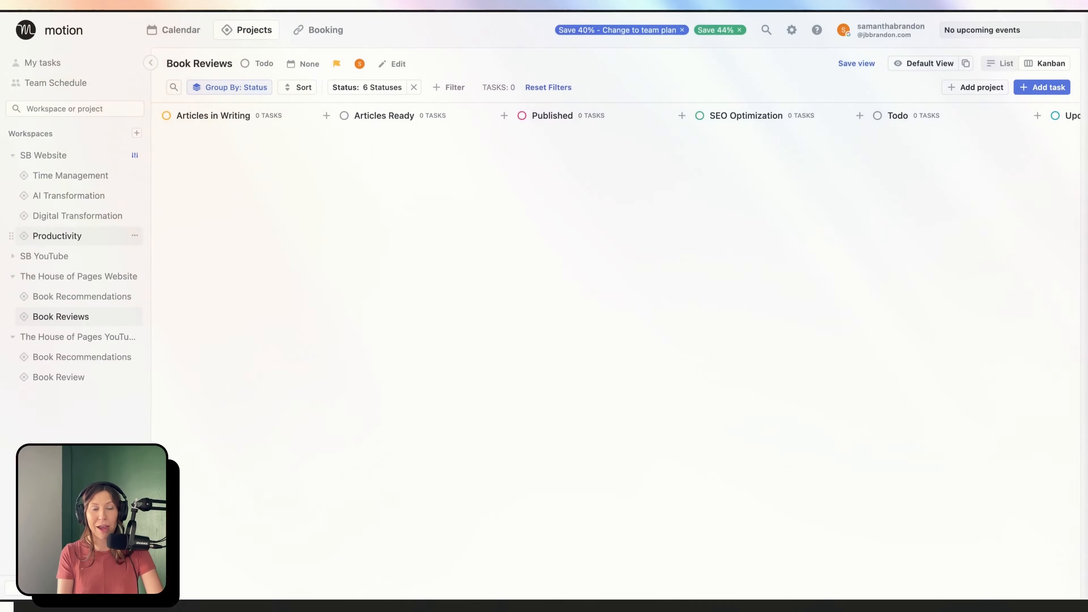
Start a new task in The House of Pages Website workspace and apply the Article Template to it
click(59, 280)
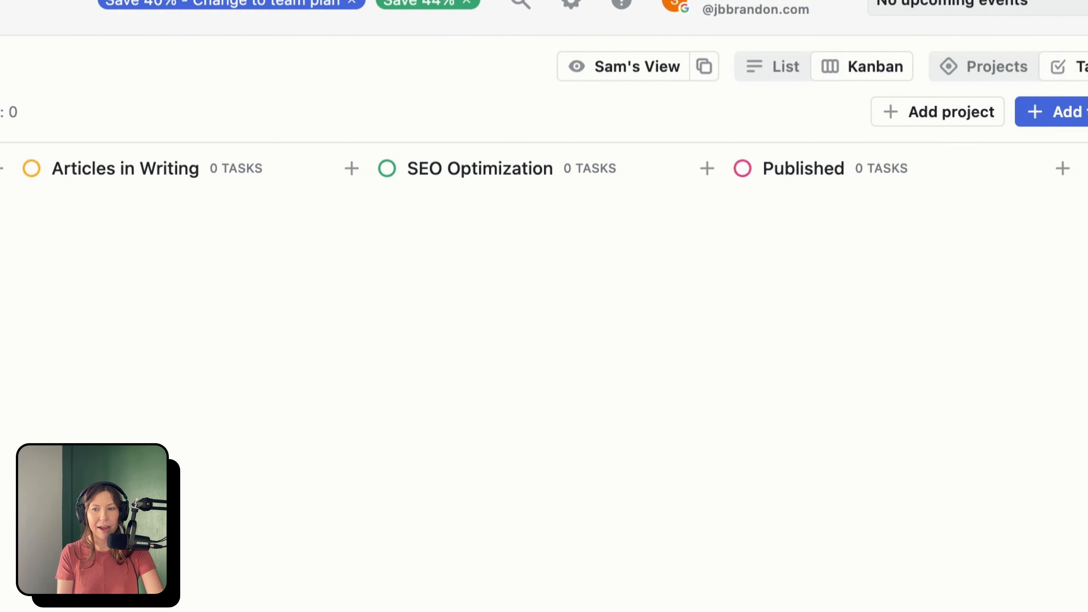
click(1038, 113)
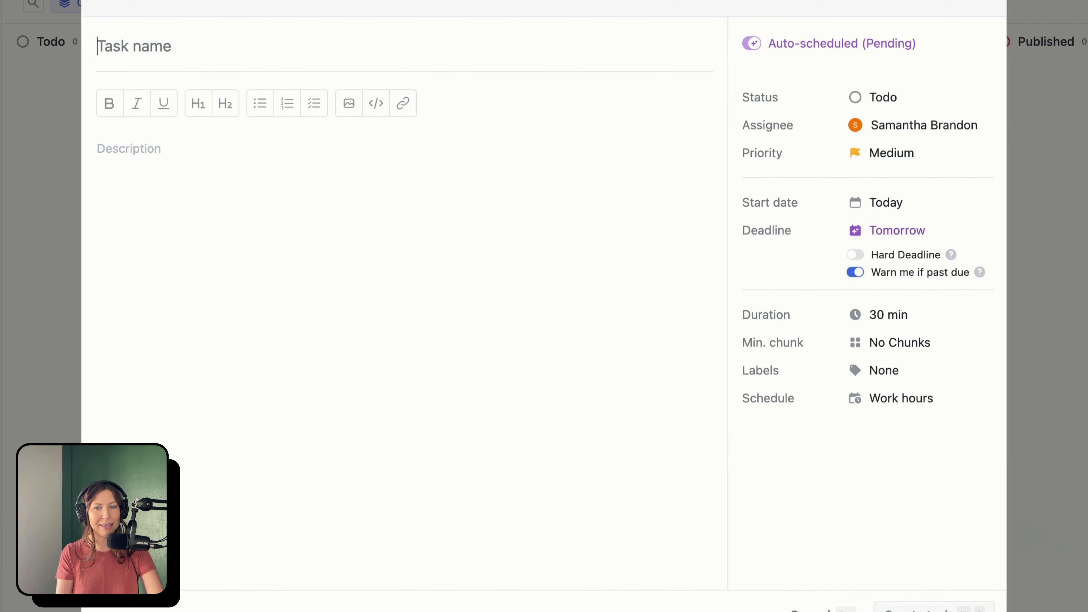
click(929, 3)
click(950, 27)
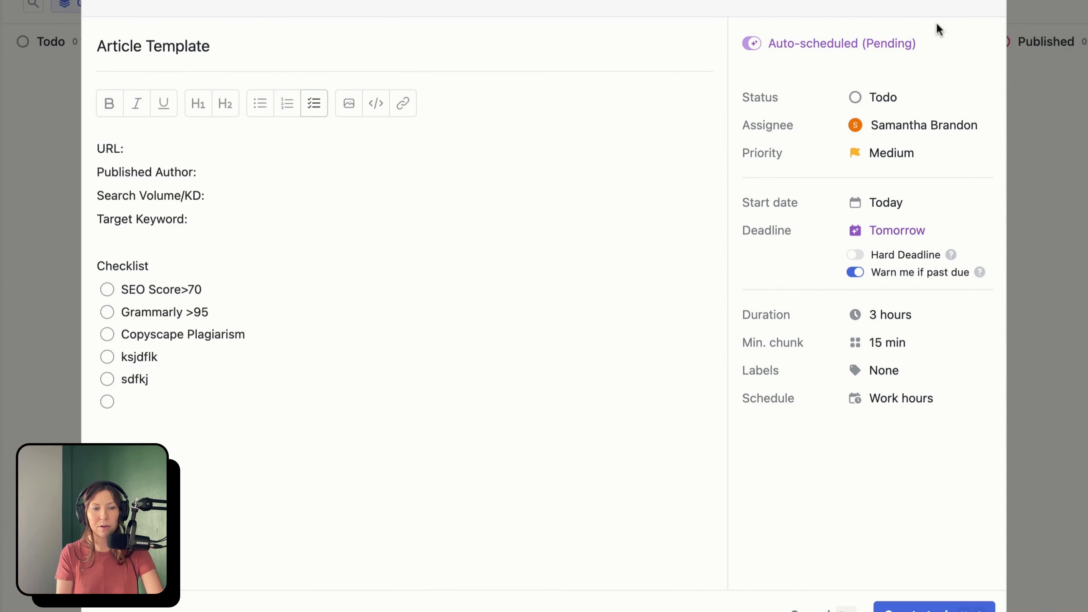
Title the new task "Crescent City Book 3 Article Review" in place of the template name
drag(207, 49, 80, 49)
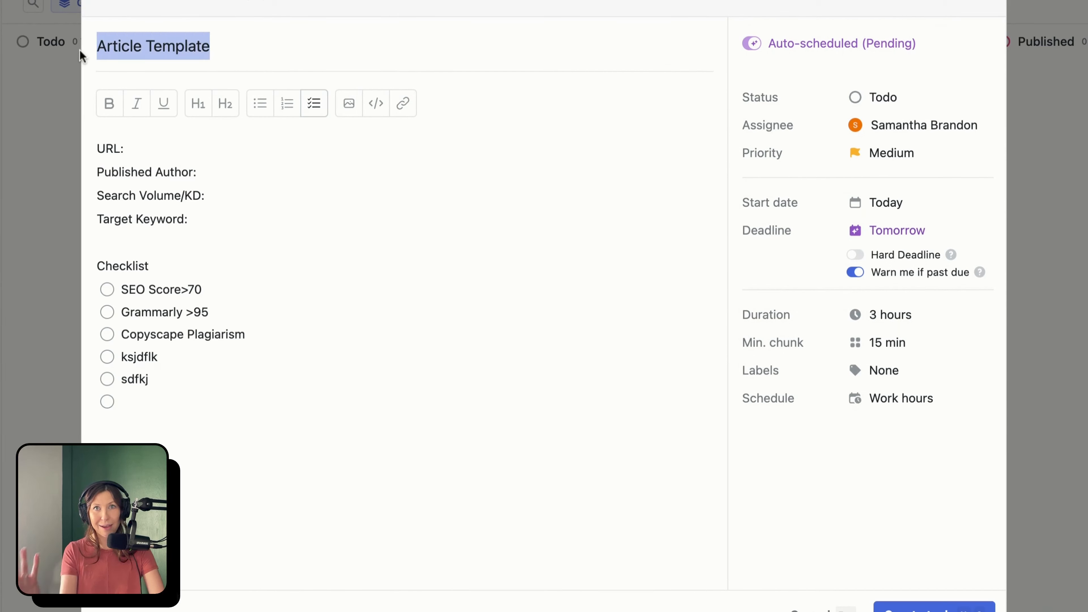
text(Crescent)
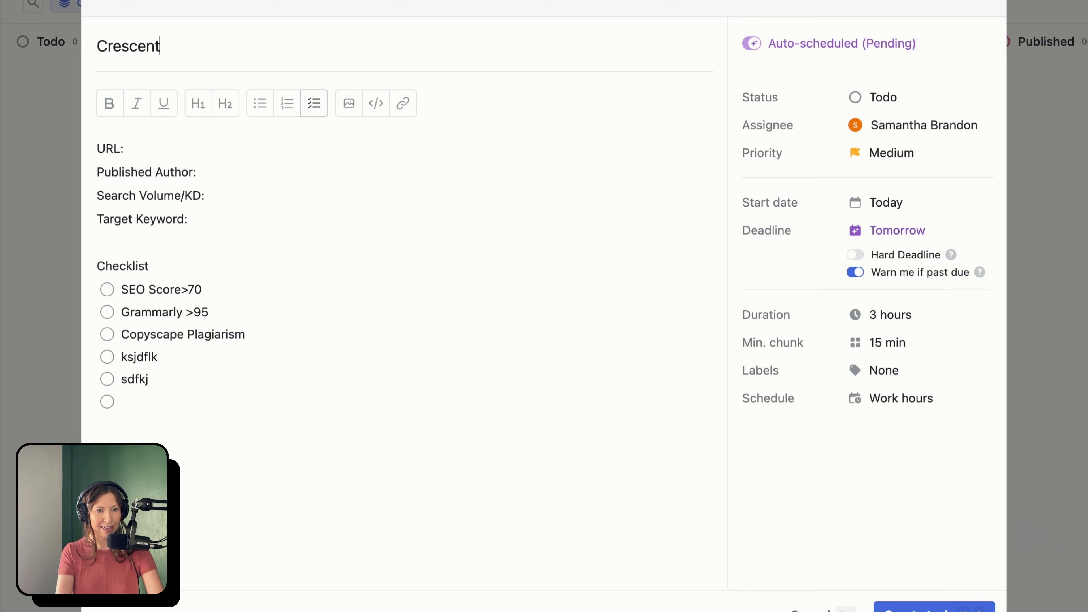
text( City )
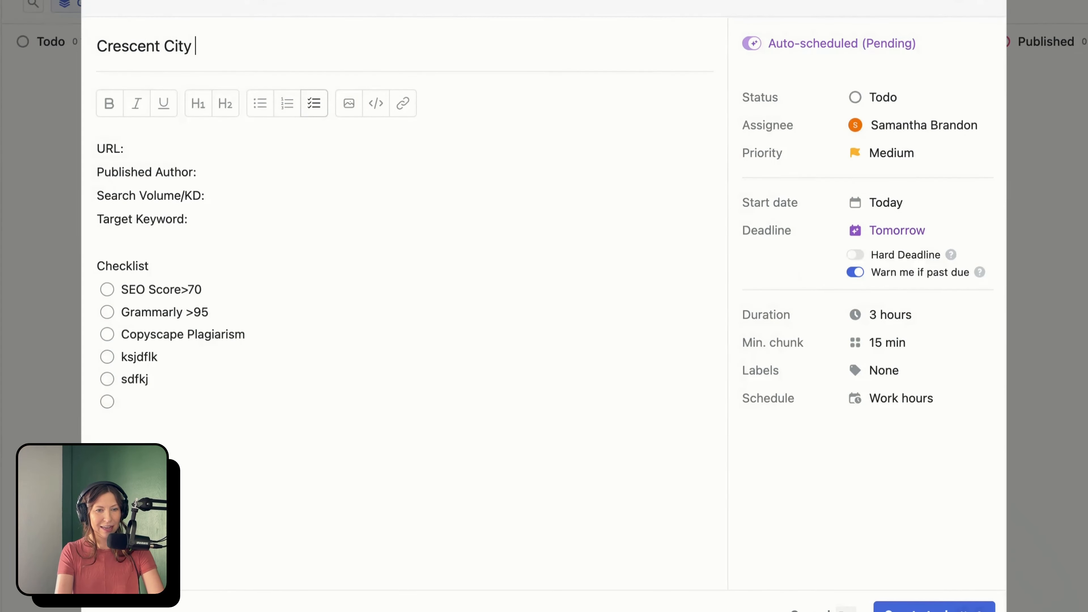
text(Book 3 Article R)
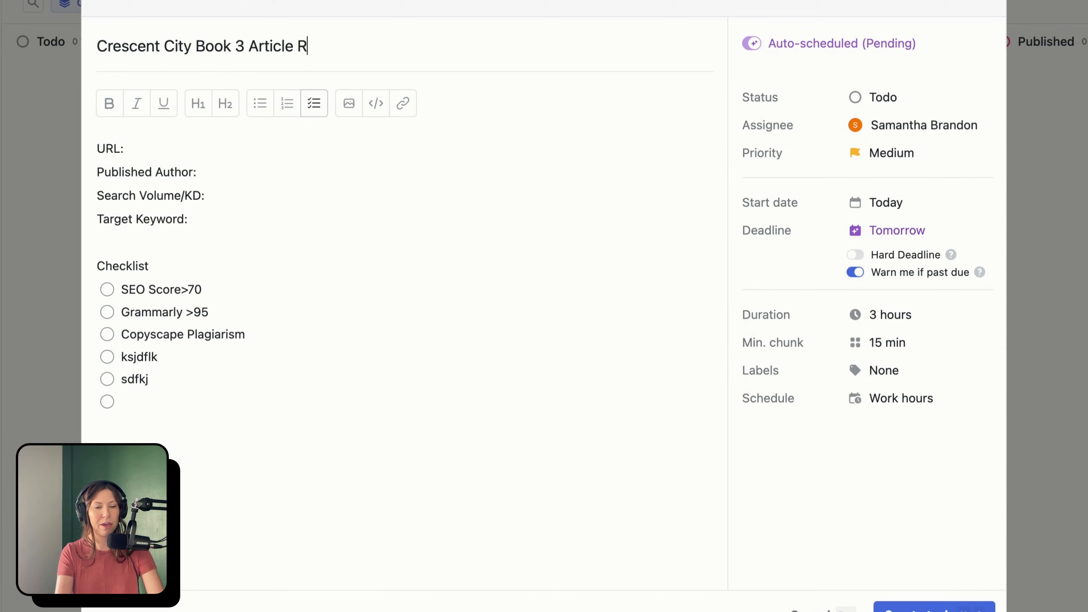
text(eview)
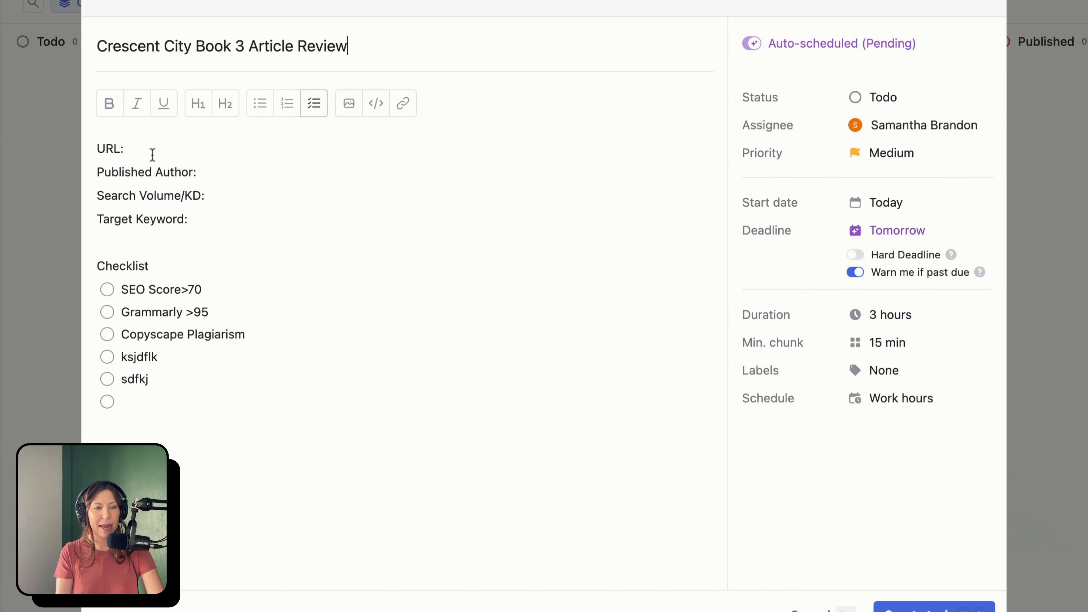
Create the review task with the Articles Ready status and a Mar 22 deadline, leaving the template description as is, and close it
click(141, 148)
click(211, 170)
click(224, 216)
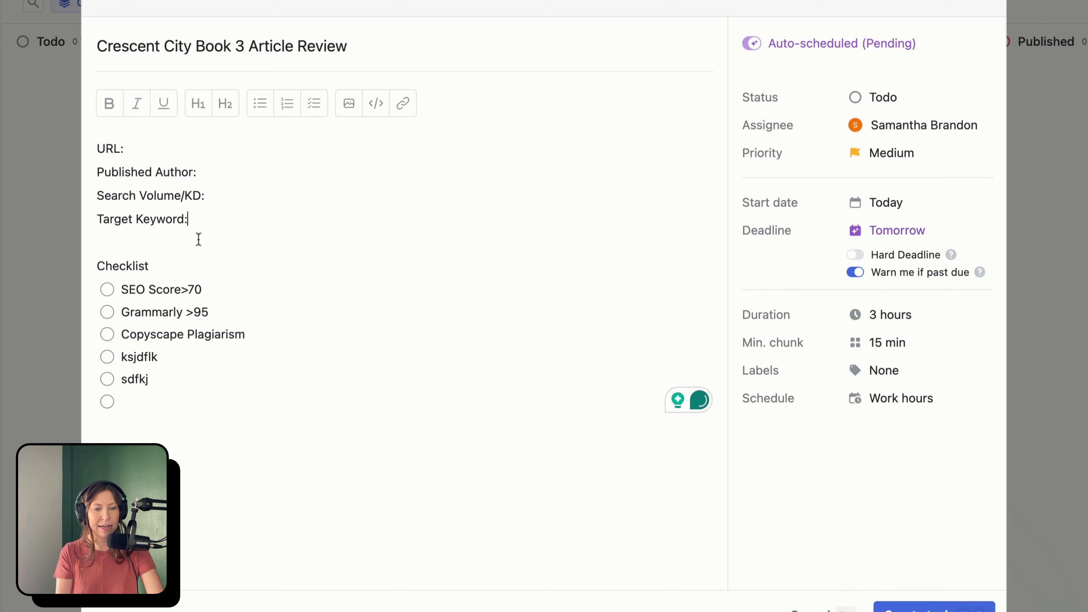
click(198, 239)
click(217, 357)
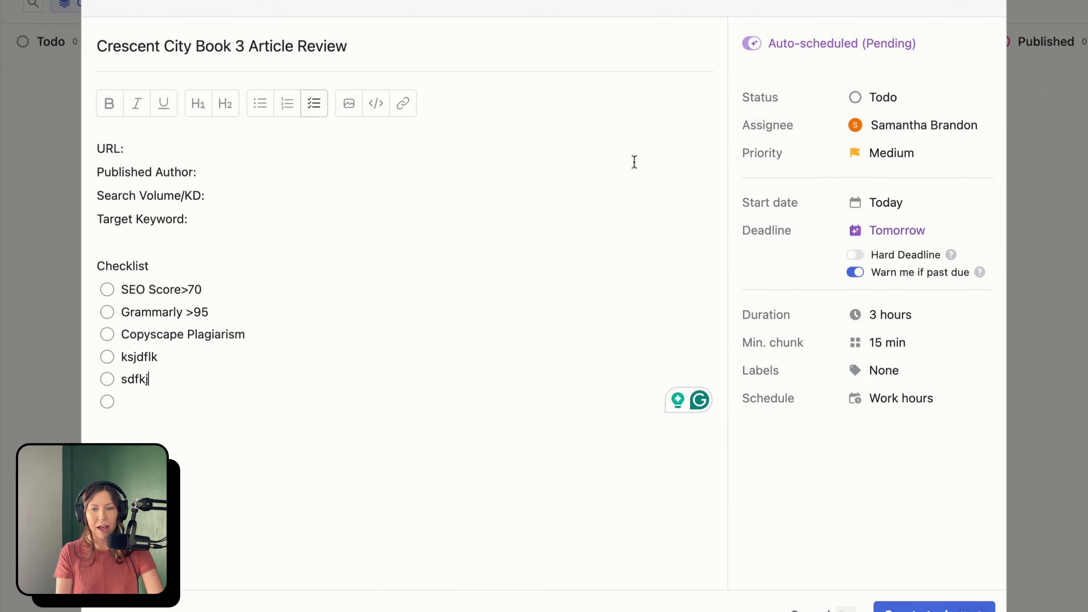
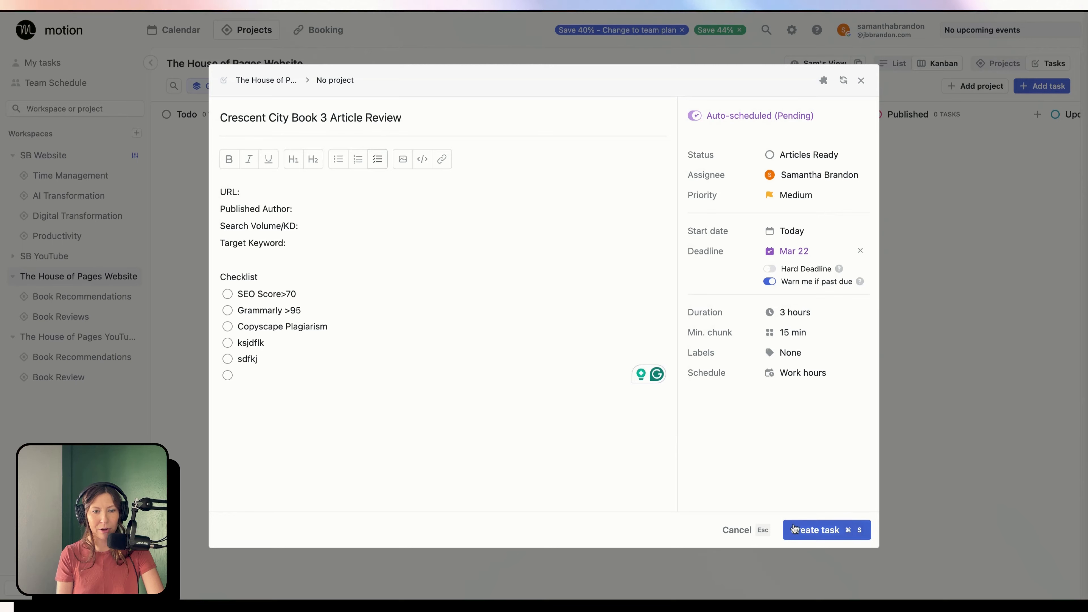
key(super+s)
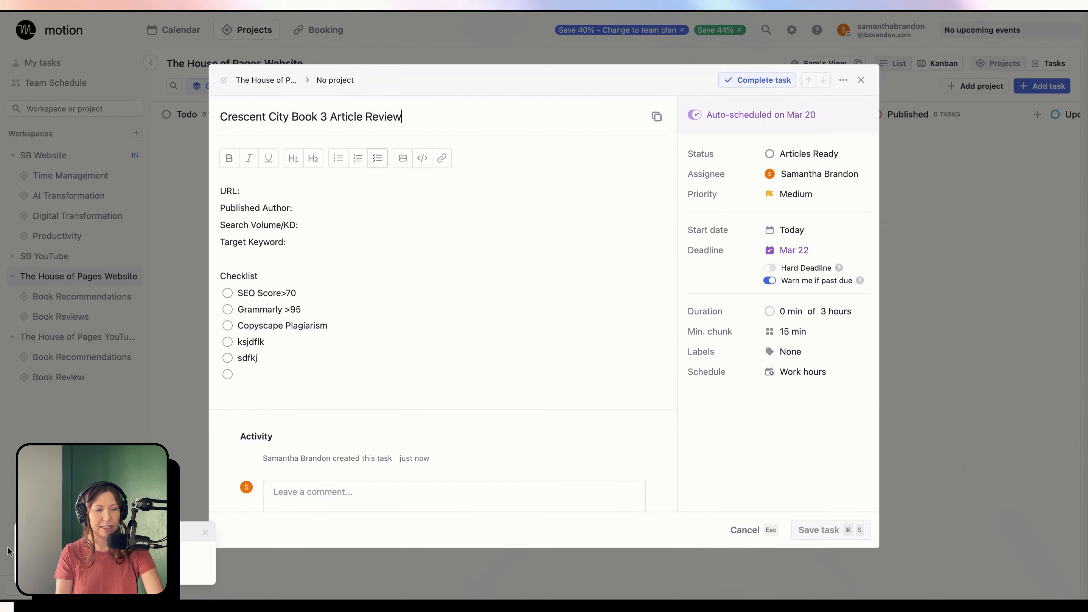
click(863, 82)
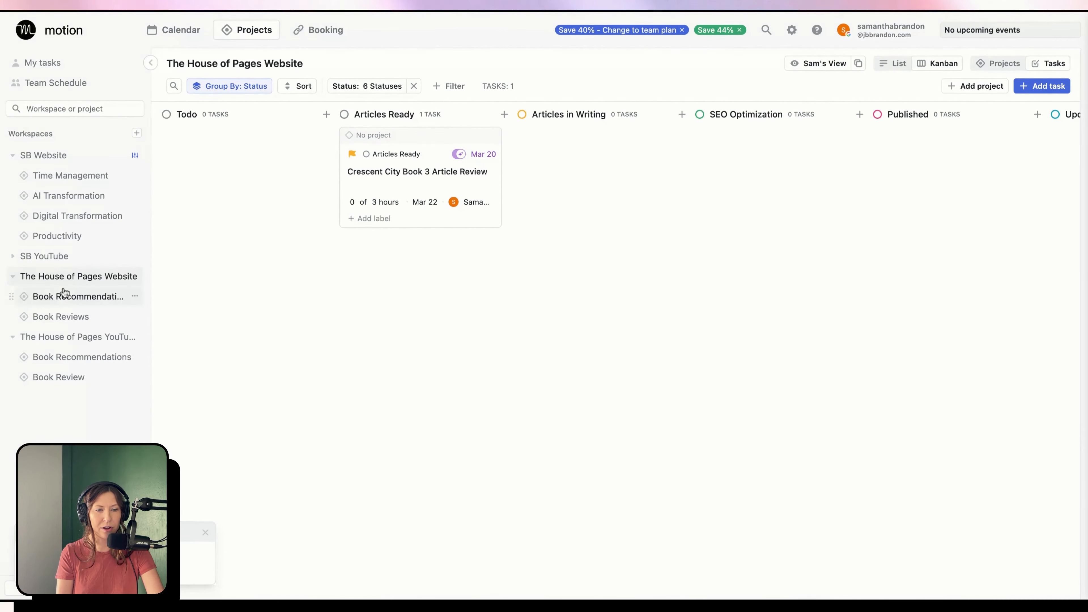
Assign the Crescent City card to the Book Reviews project and move it to the Articles in Writing status
click(387, 137)
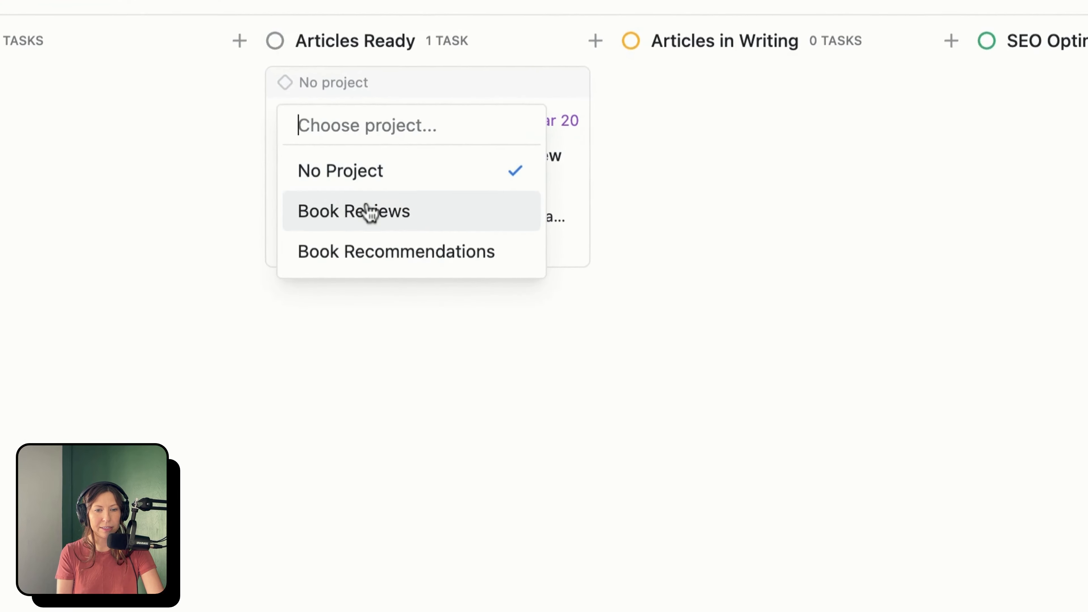
click(388, 200)
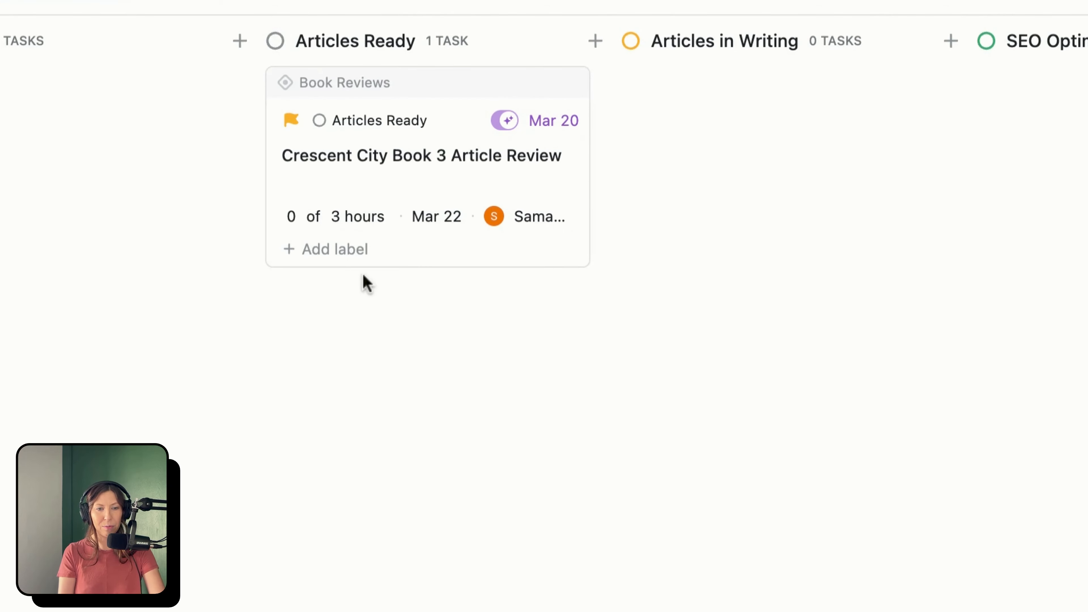
drag(320, 86, 10, 86)
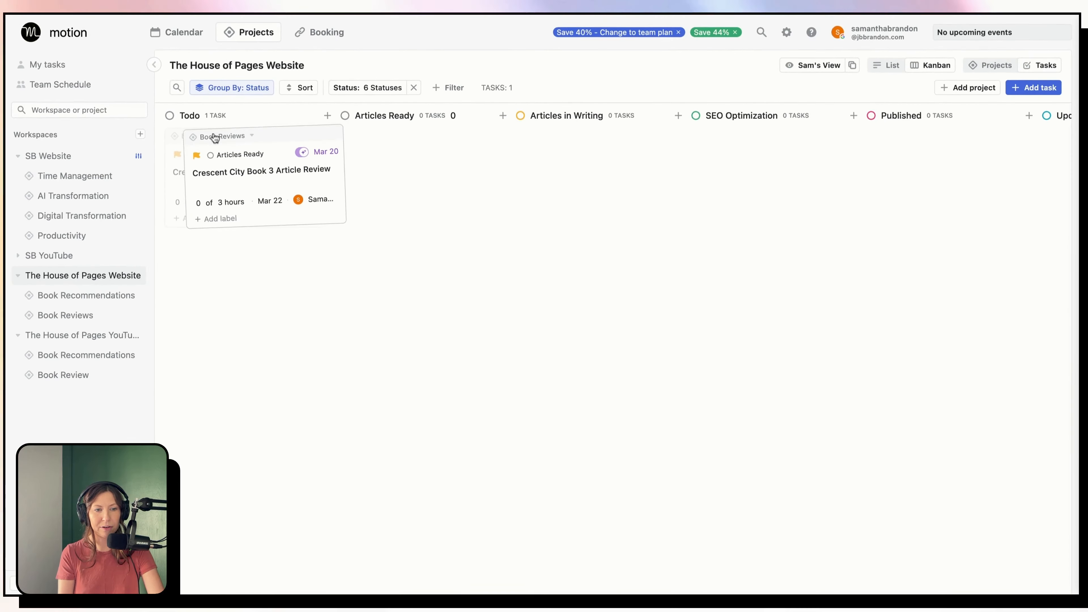
drag(215, 137, 560, 133)
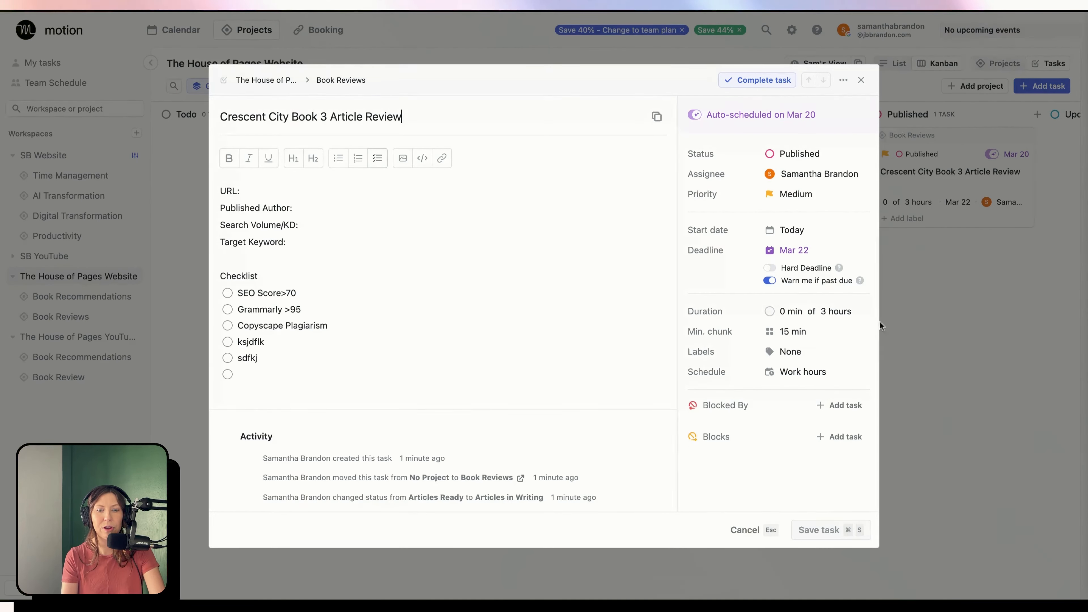
Set the Crescent City task's start date to September 2 and its deadline to September 7, 2024
click(791, 230)
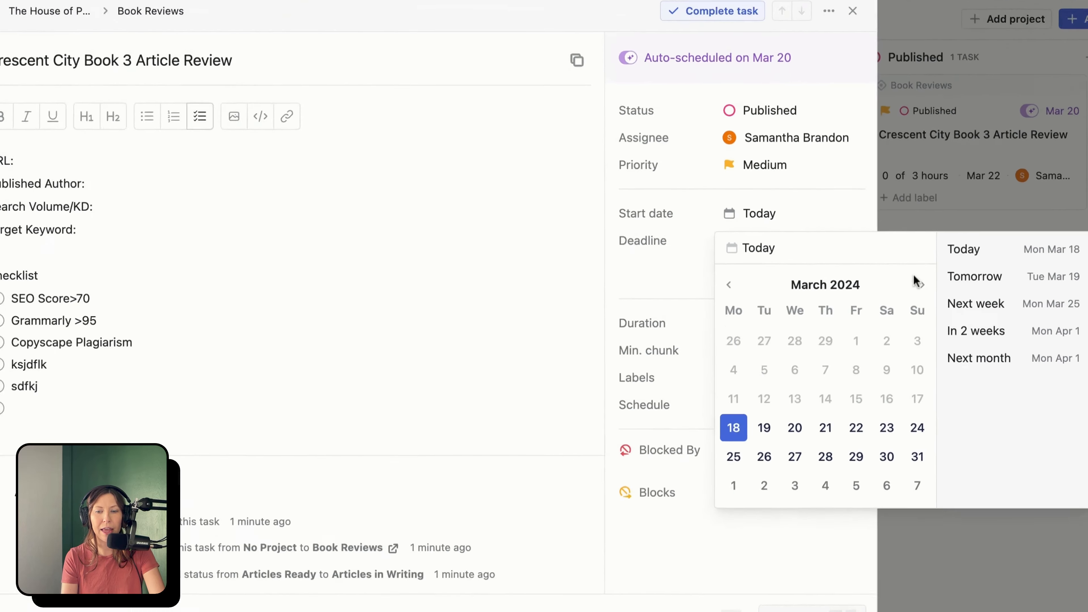
click(912, 282)
click(913, 282)
click(912, 283)
click(912, 283)
click(912, 282)
click(912, 283)
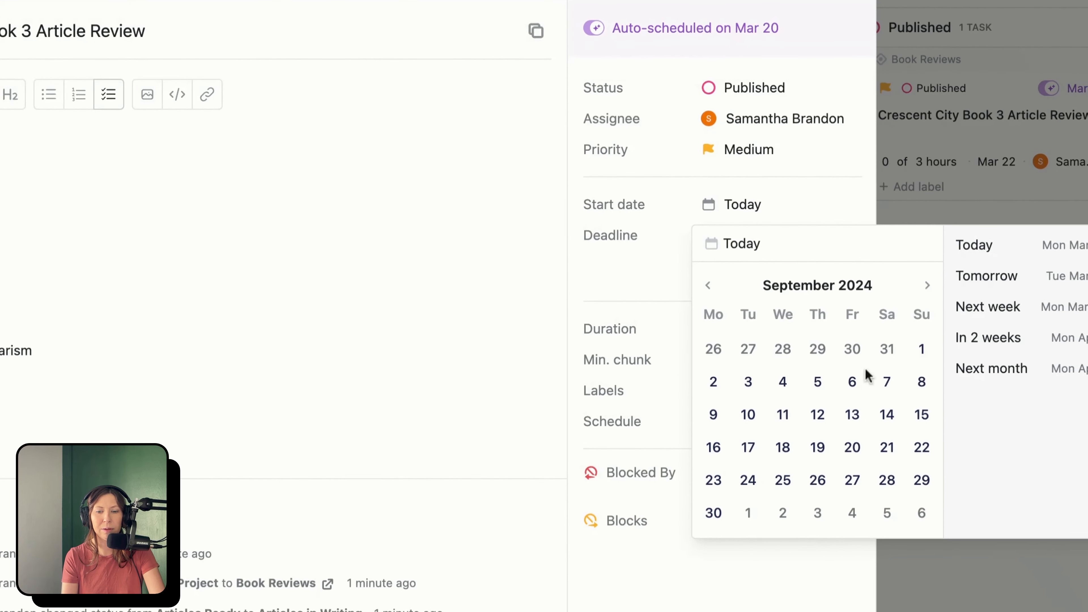
click(712, 386)
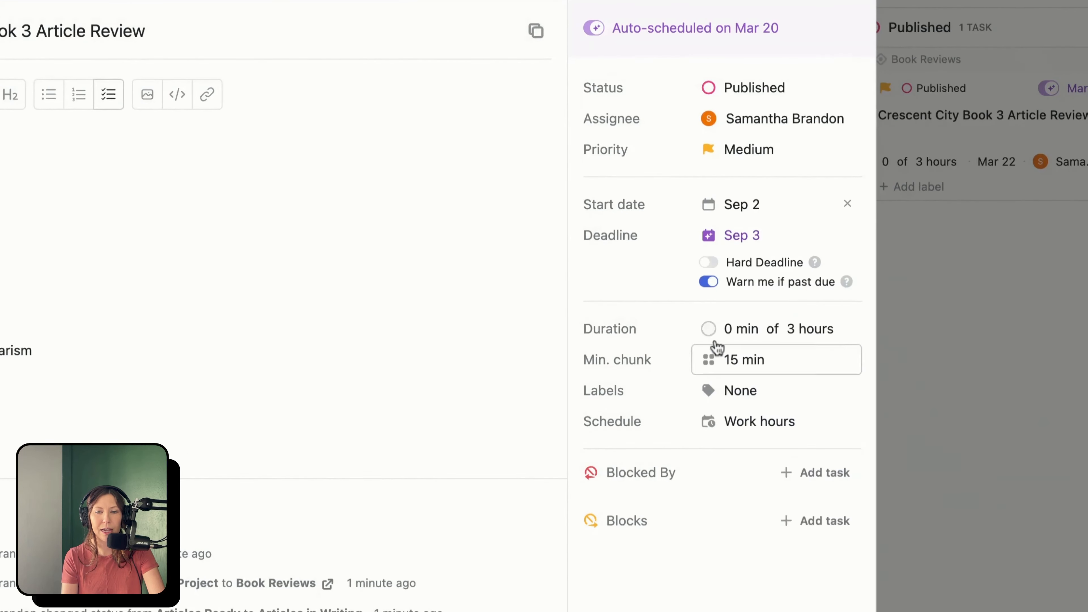
click(745, 238)
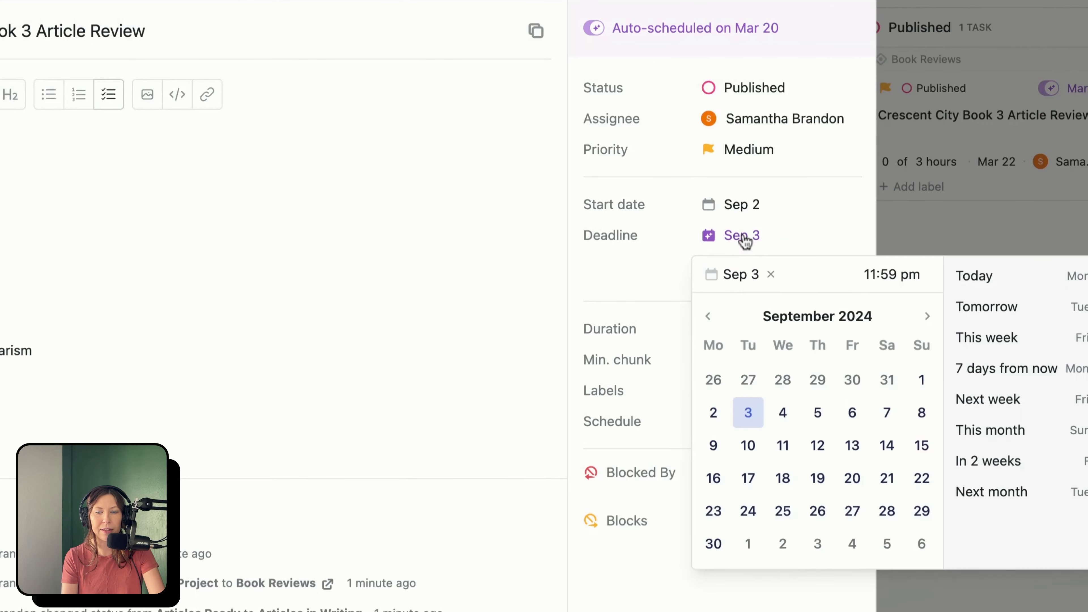
click(886, 413)
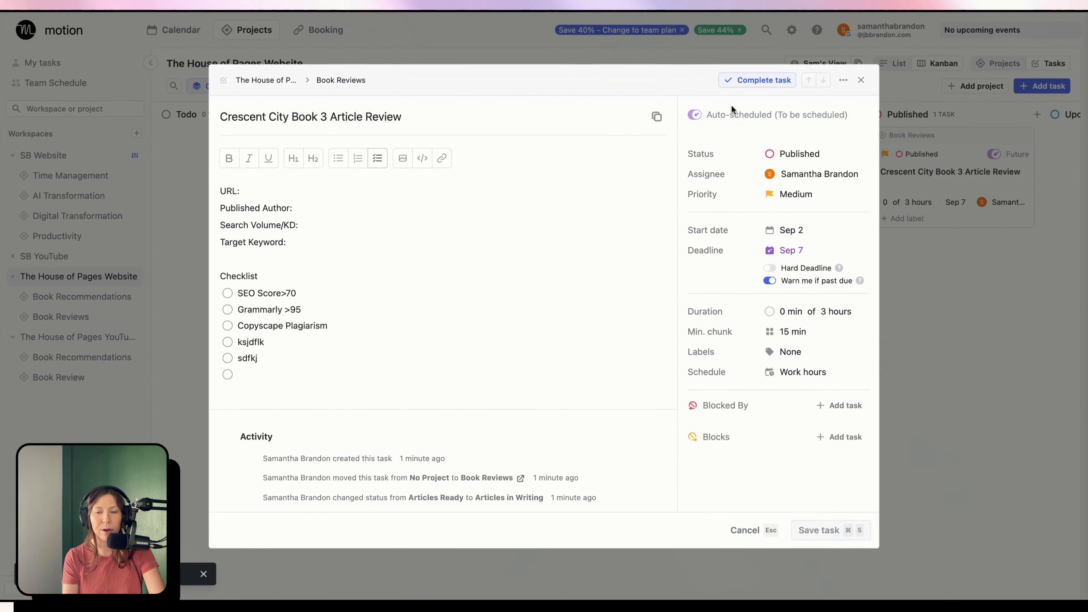
Sort the website workspace's tasks by deadline in the list view, and return to the Kanban board
mouse_move(800, 116)
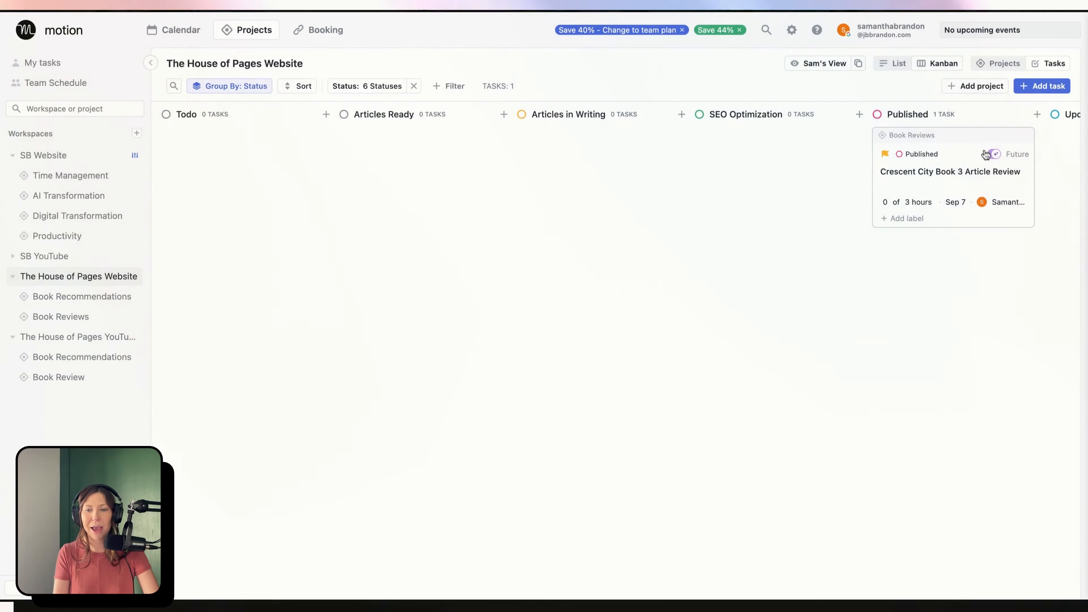
mouse_move(1014, 160)
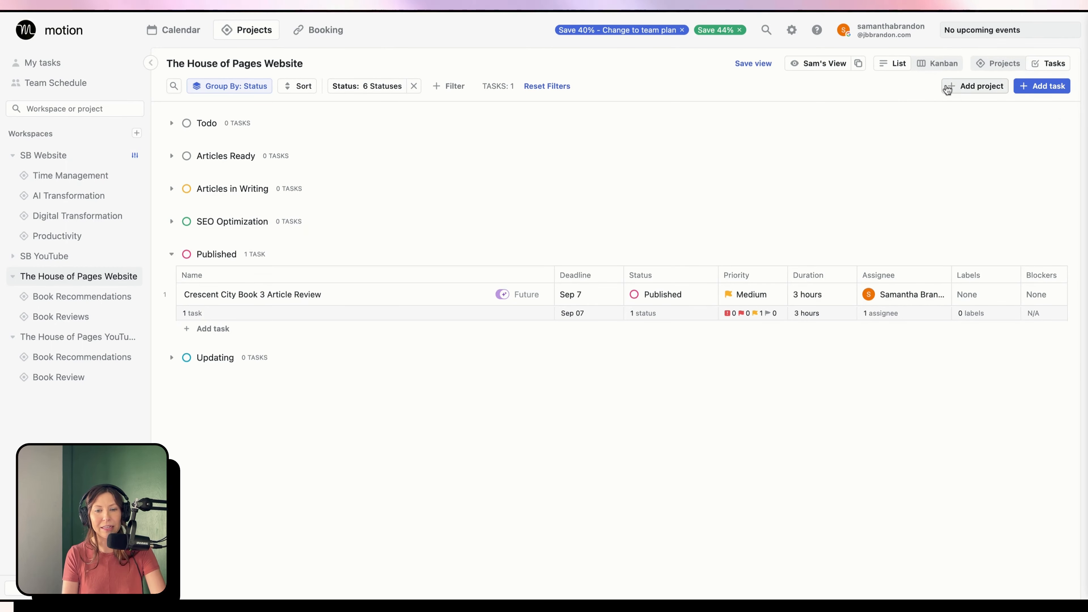
click(591, 277)
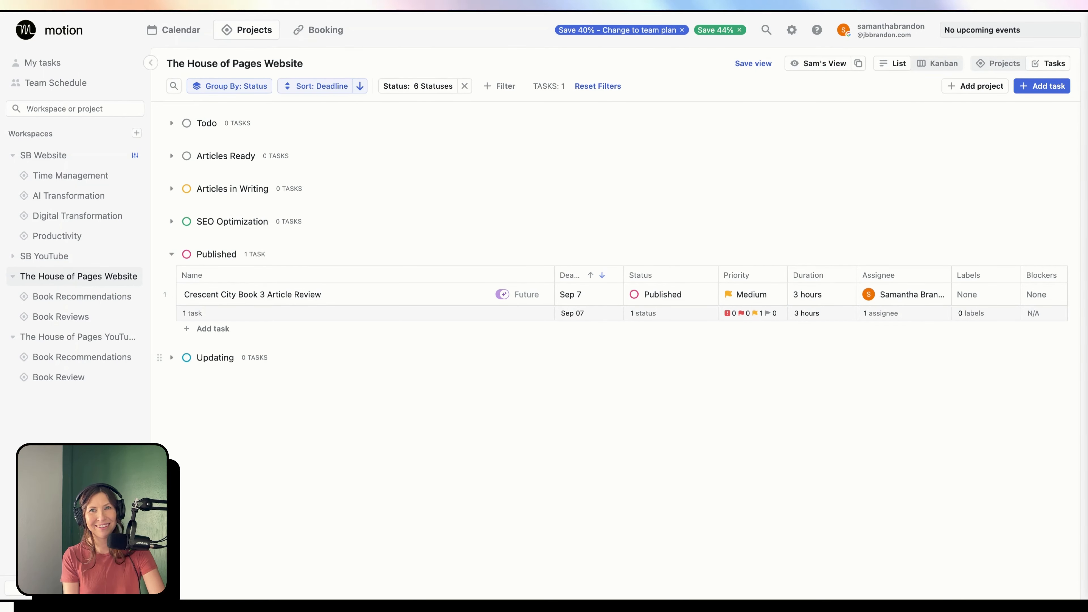
click(938, 64)
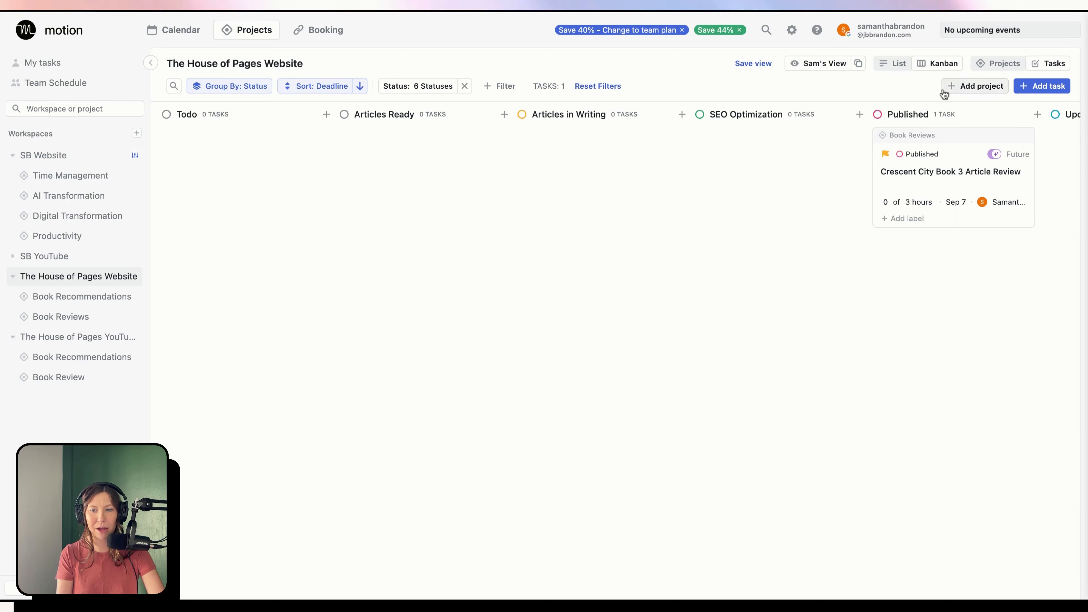
Save the Crescent City task with start date today and deadline Mar 22, and move its card to Articles in Writing
click(972, 171)
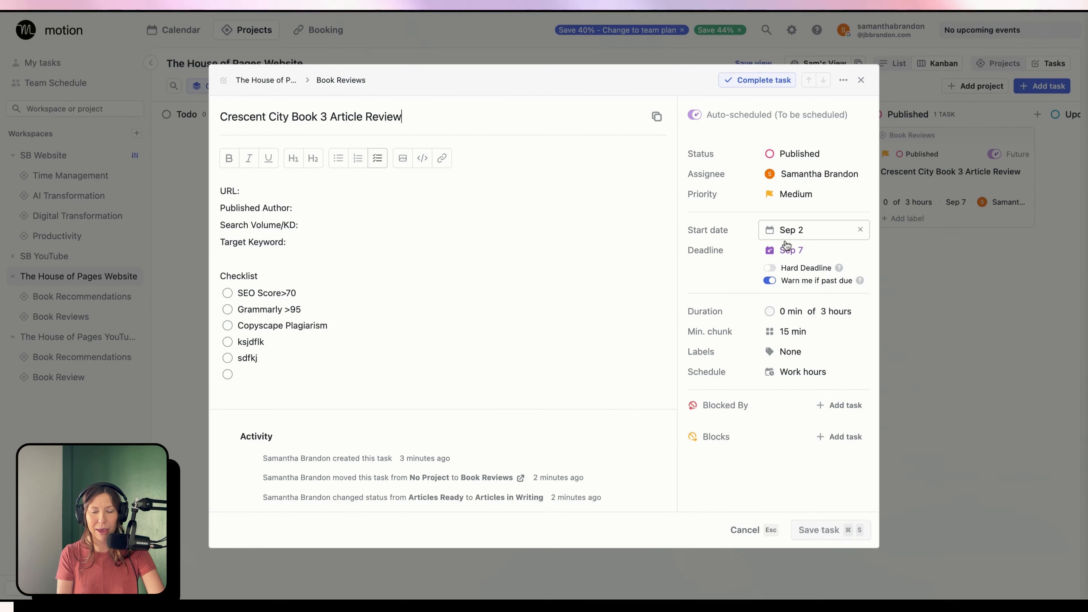
click(855, 232)
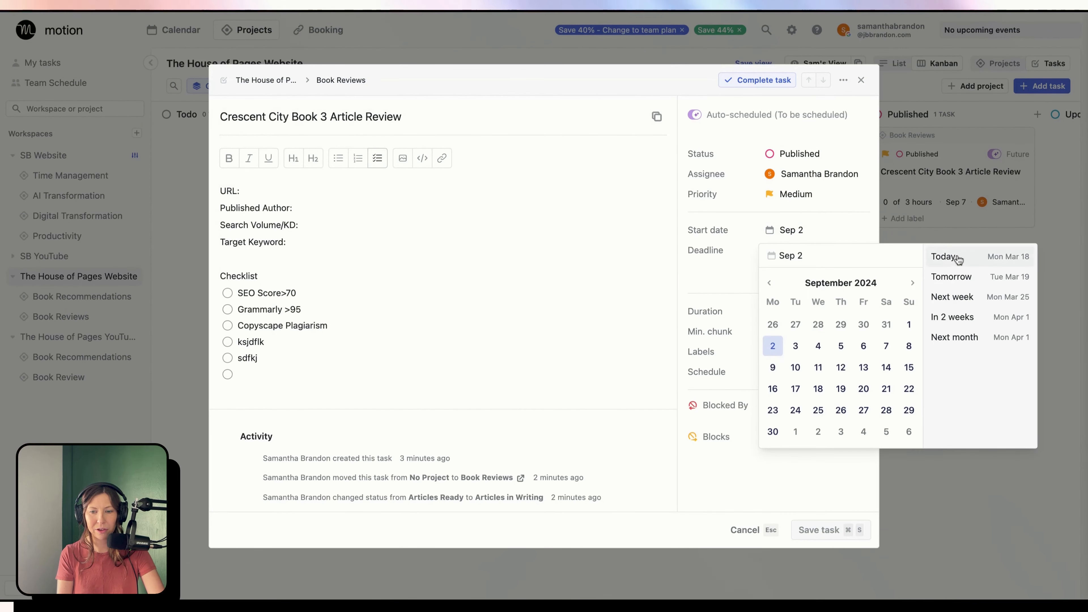
click(938, 256)
click(806, 257)
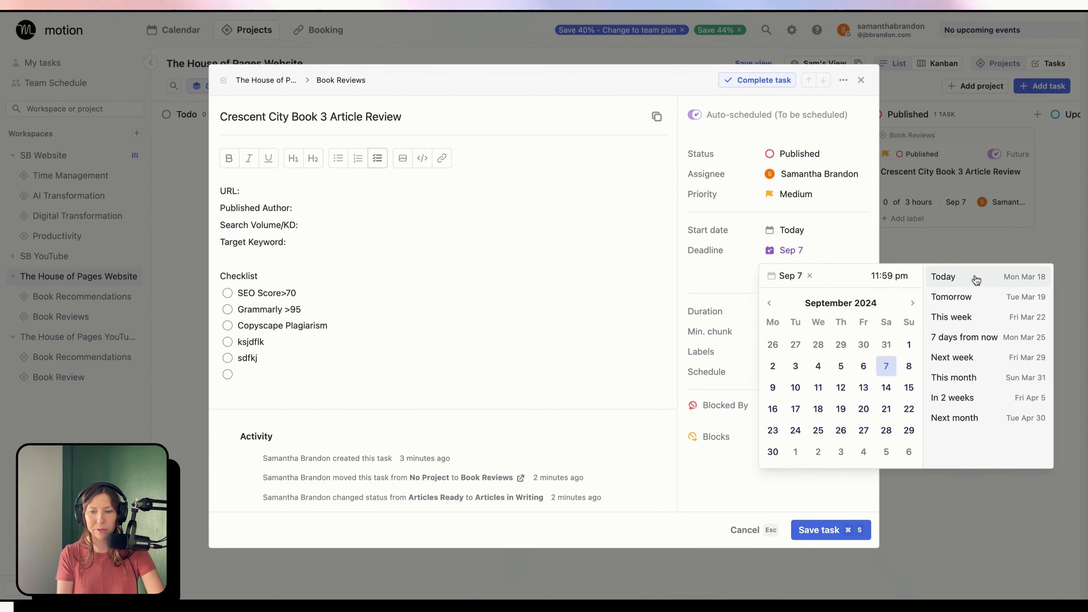
click(966, 317)
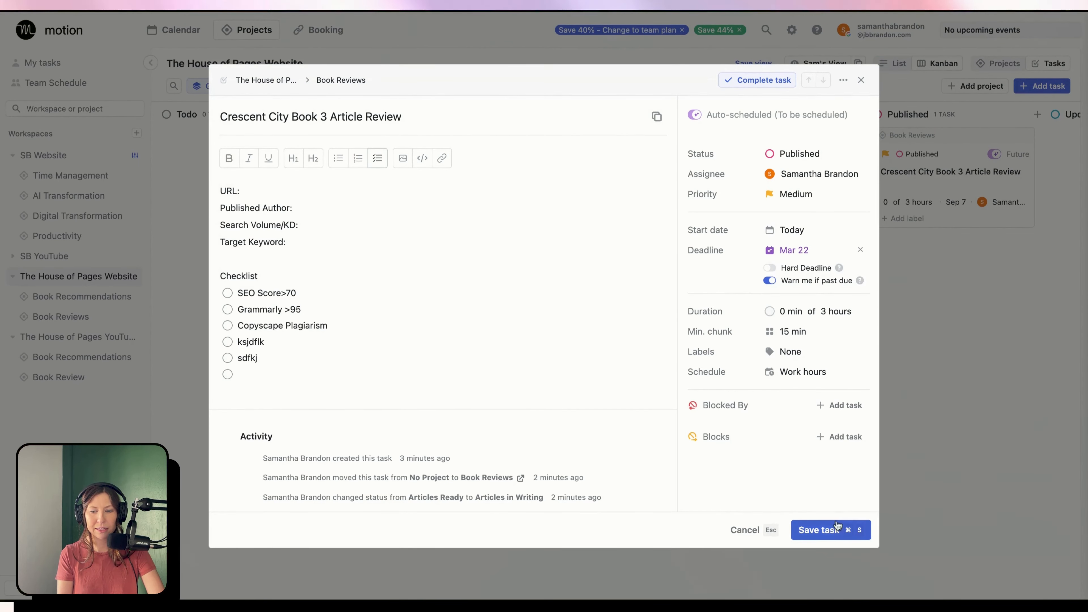
click(814, 539)
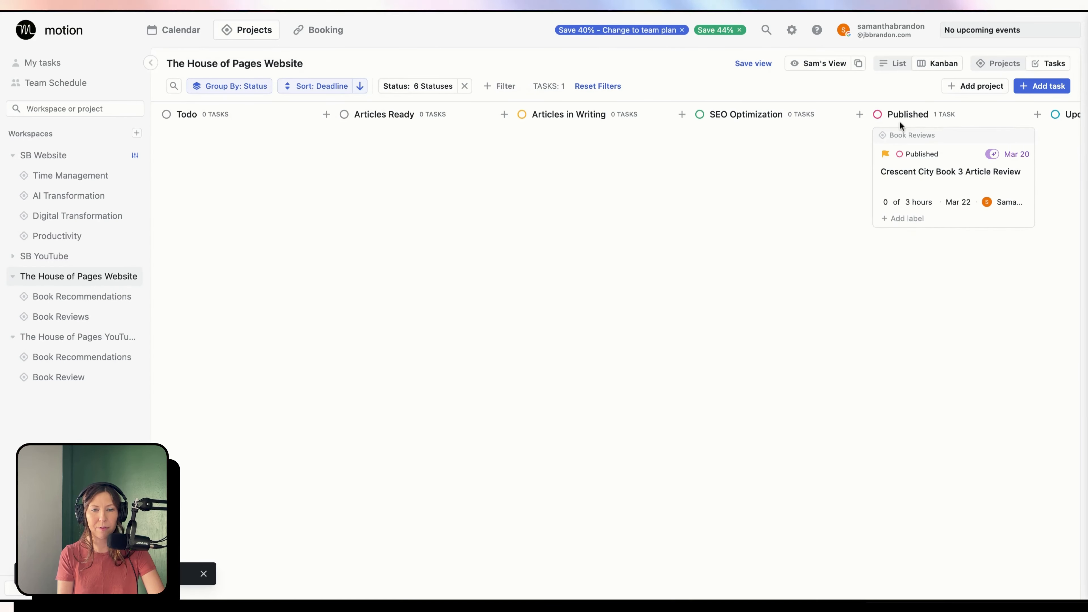
drag(907, 148, 531, 143)
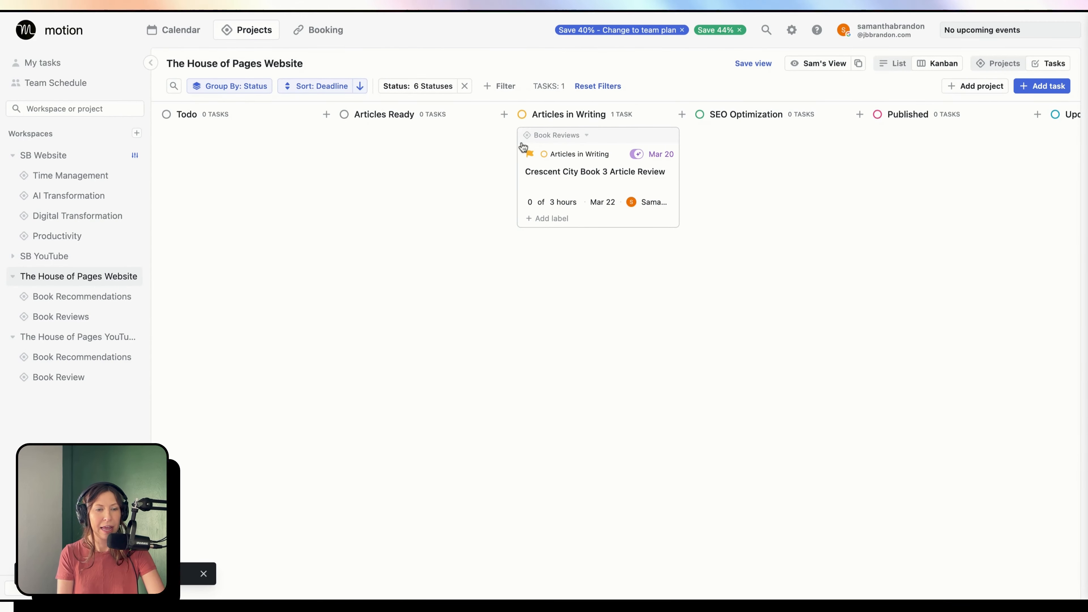
Draft a calendar event titled Lunch Break with Coworkers on Wednesday, March 20, from 12:15 to 12:45 PM
click(193, 37)
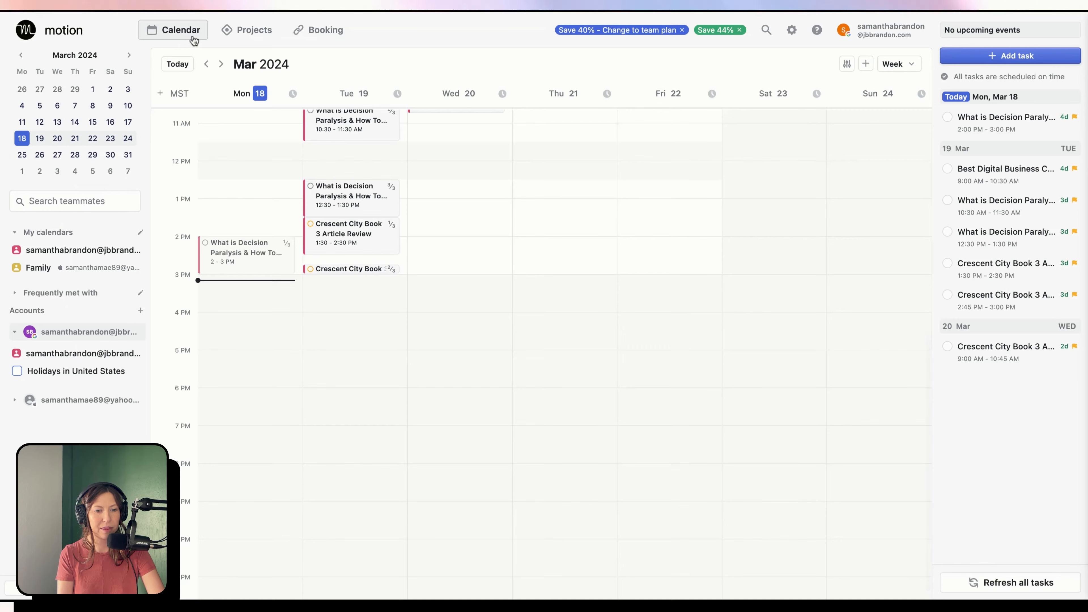
scroll(446, 227, up, 5)
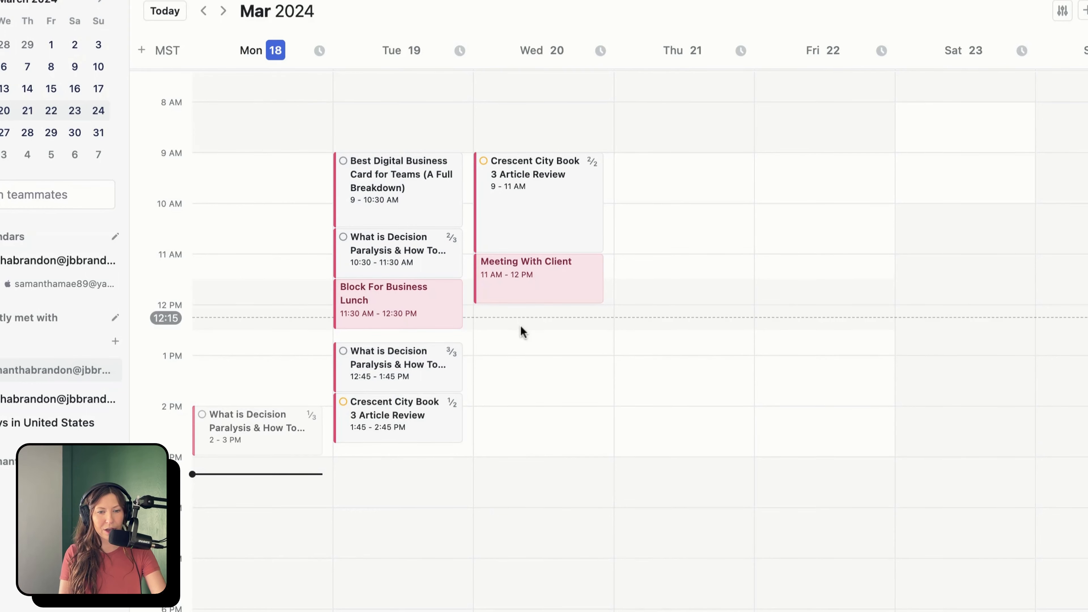
drag(521, 326, 521, 342)
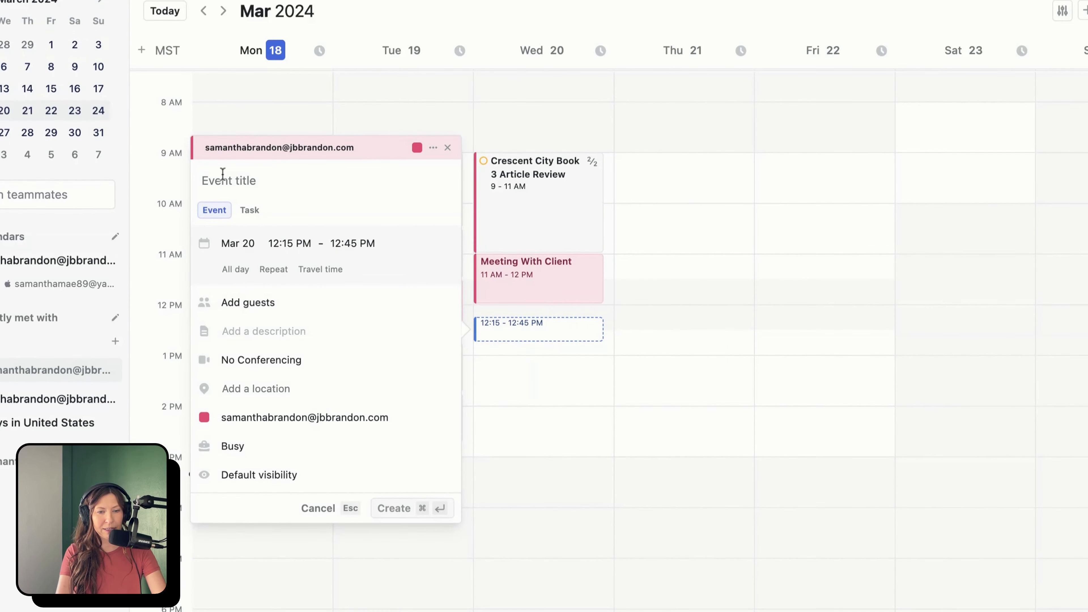
text(Lunch Br)
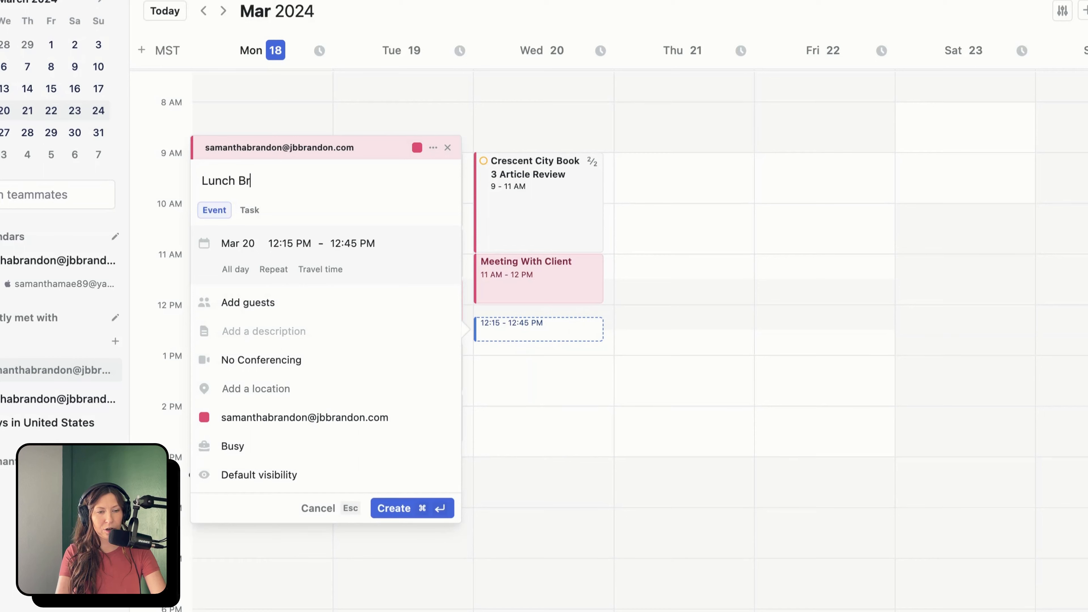
text(eak with Coworkers)
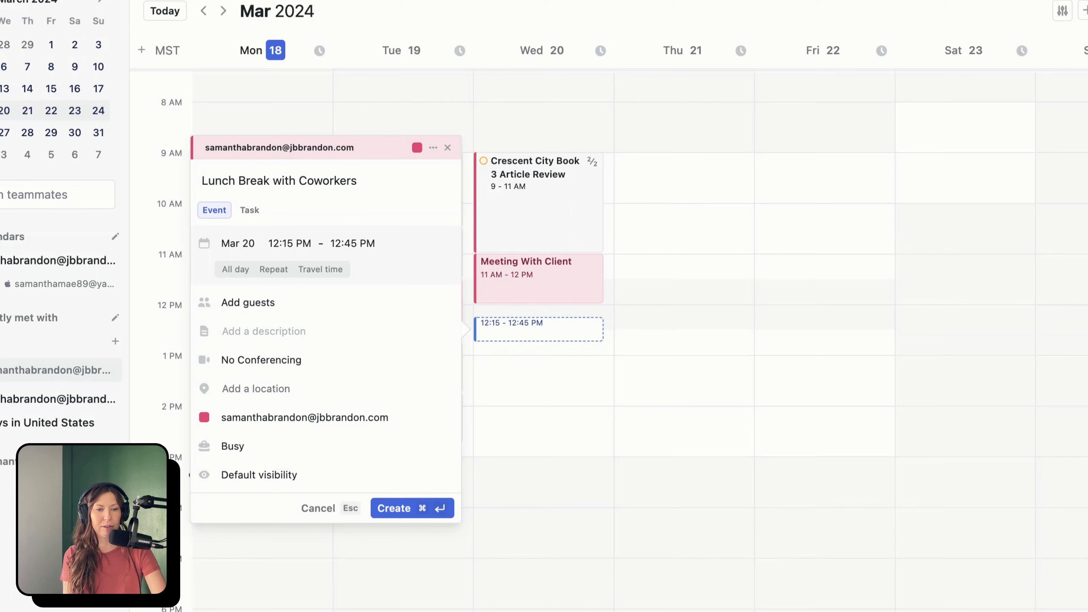
Set the lunch event to repeat weekly on Wednesday and add 15 min of travel time before and after it
click(235, 269)
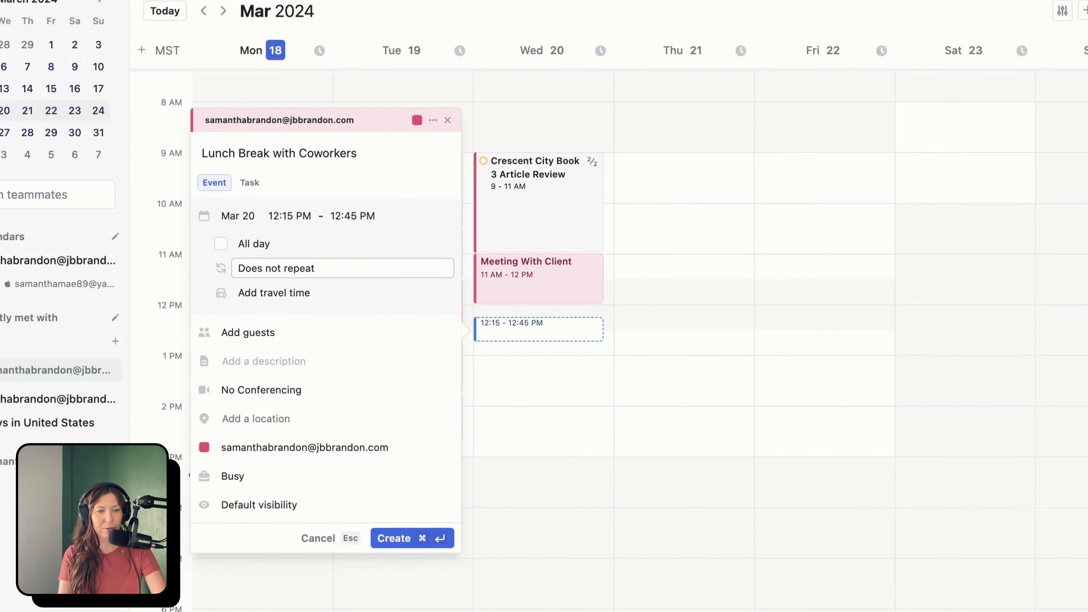
click(259, 270)
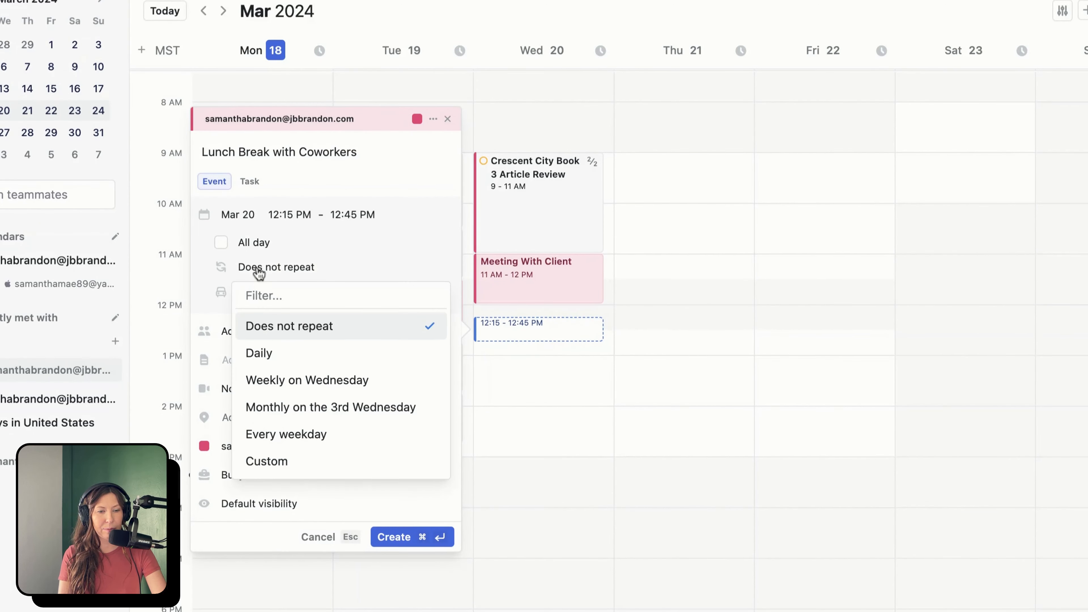
click(279, 381)
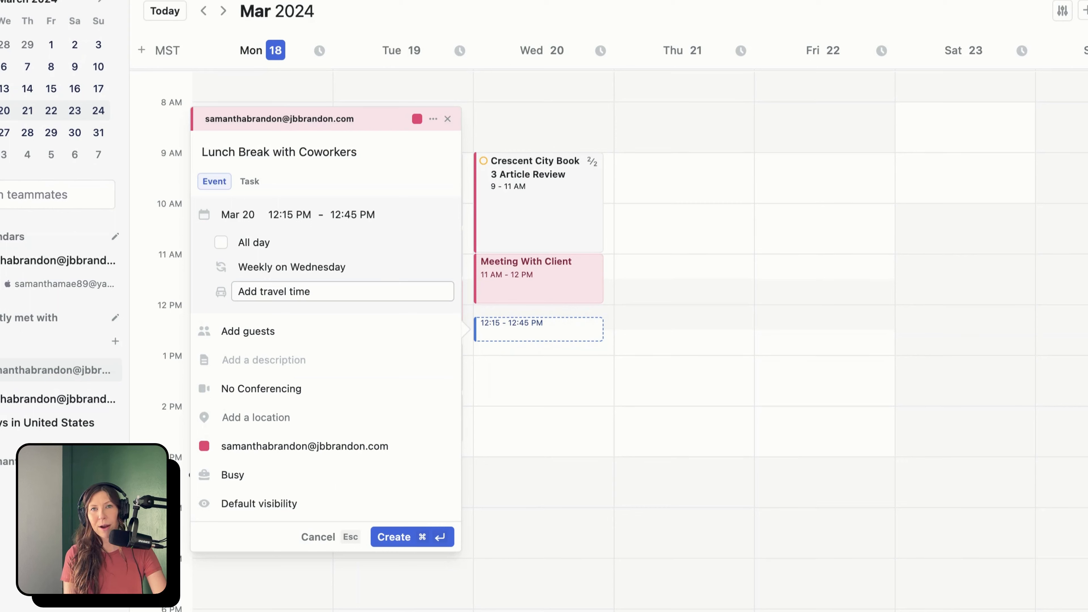
click(274, 291)
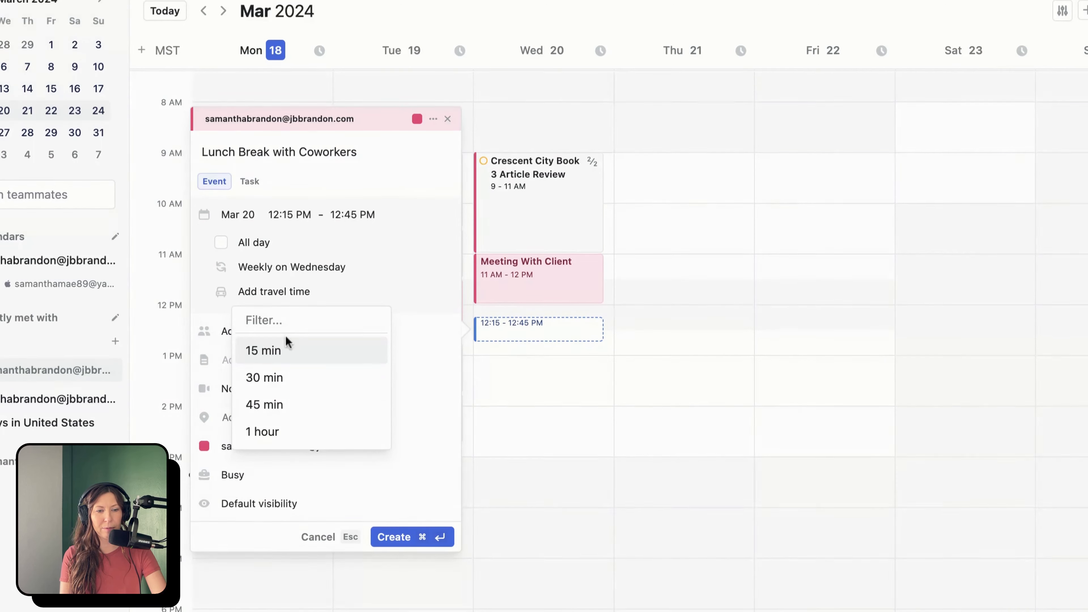
click(286, 348)
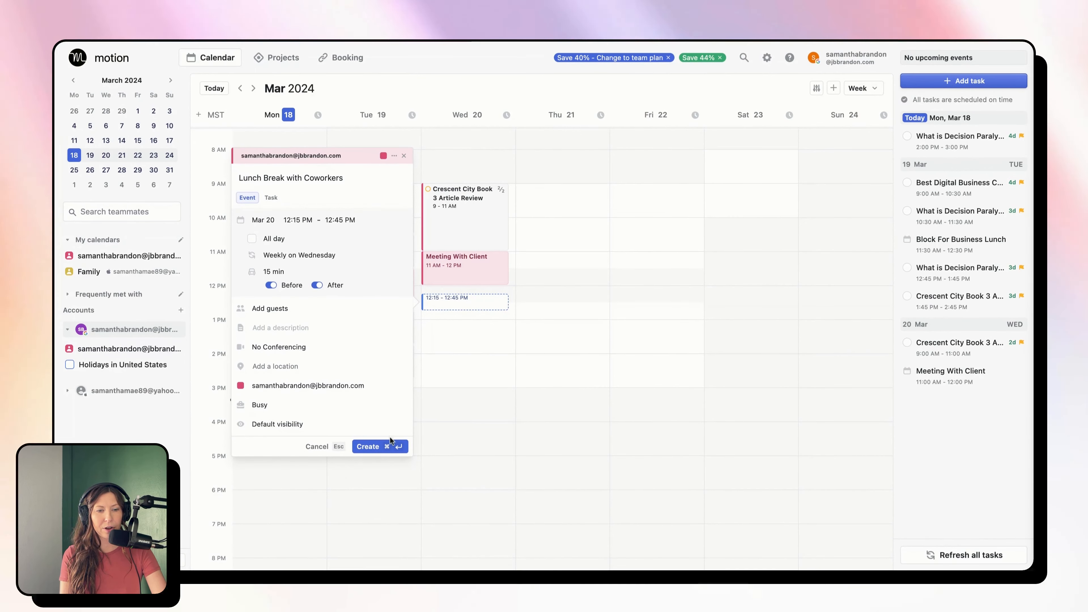
Create the lunch event and check its repeat in the following week, and return to the current week
click(371, 450)
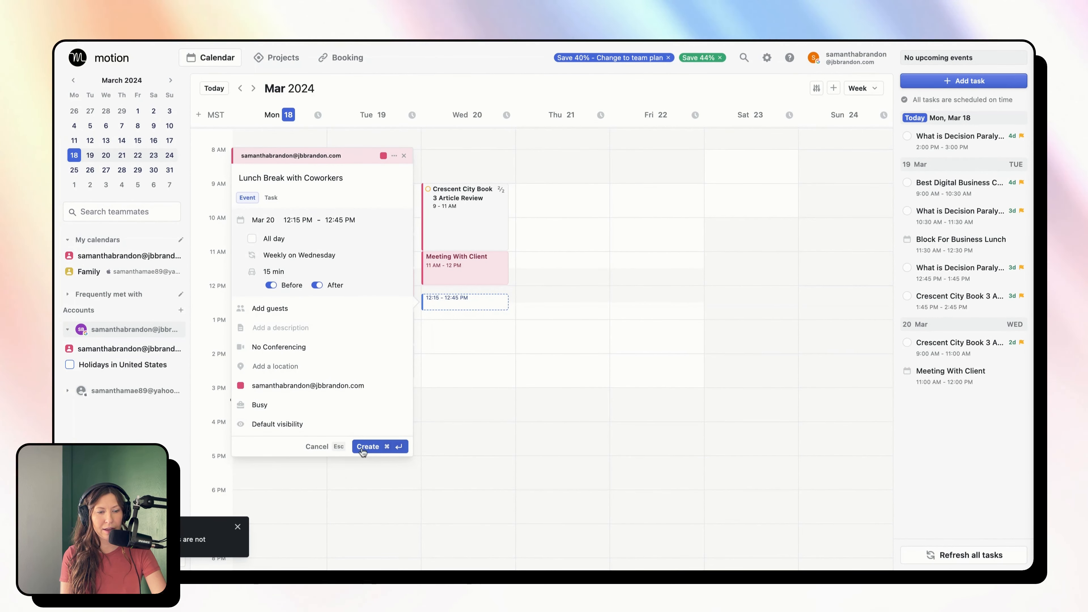
click(362, 450)
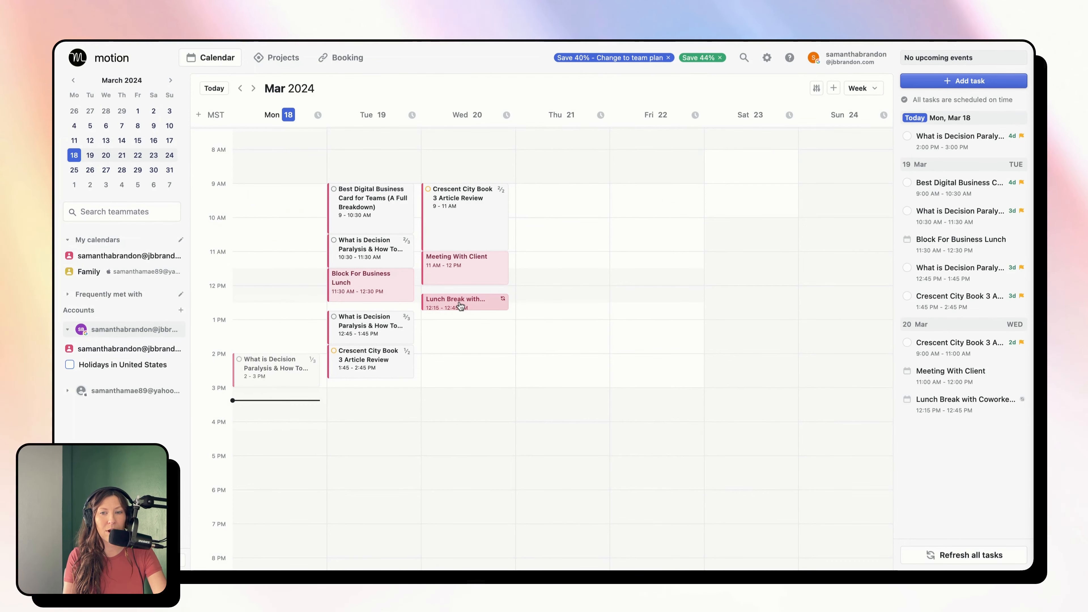
click(256, 88)
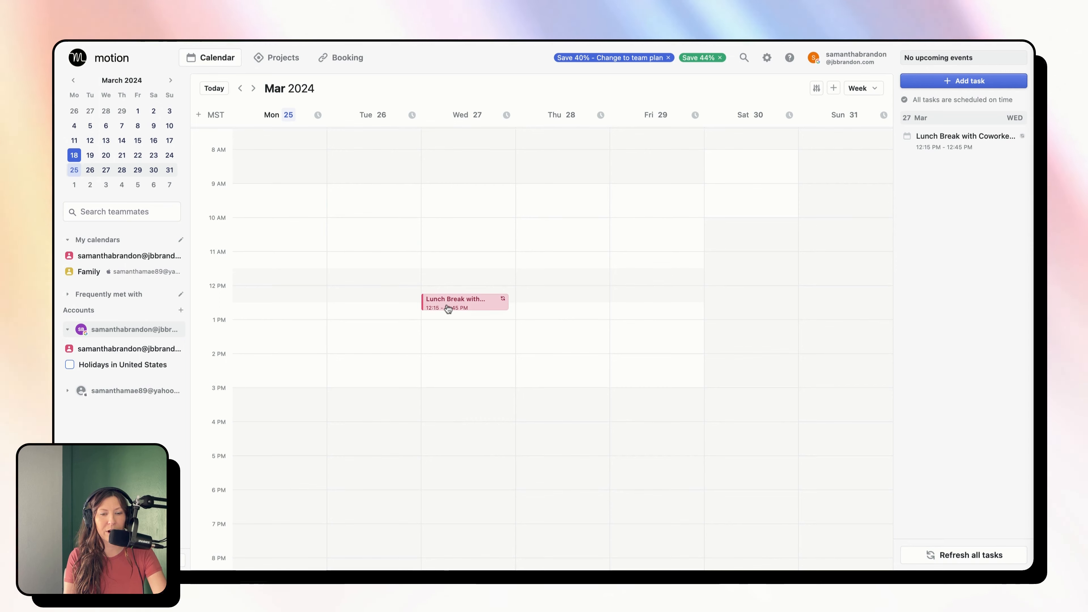
click(240, 88)
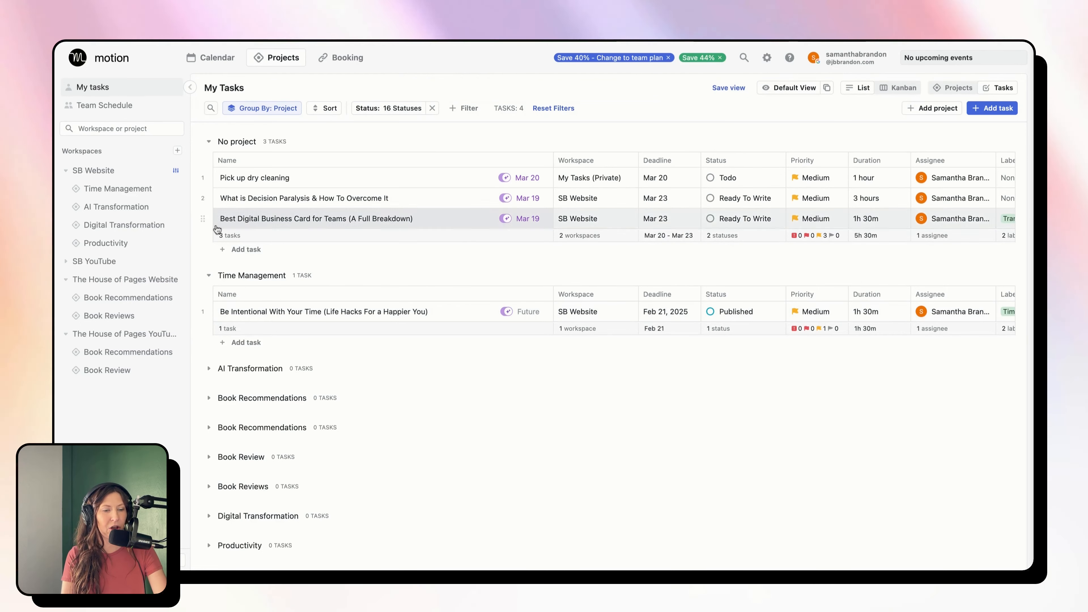
Start a new task in The House of Pages YouTube workspace
click(103, 333)
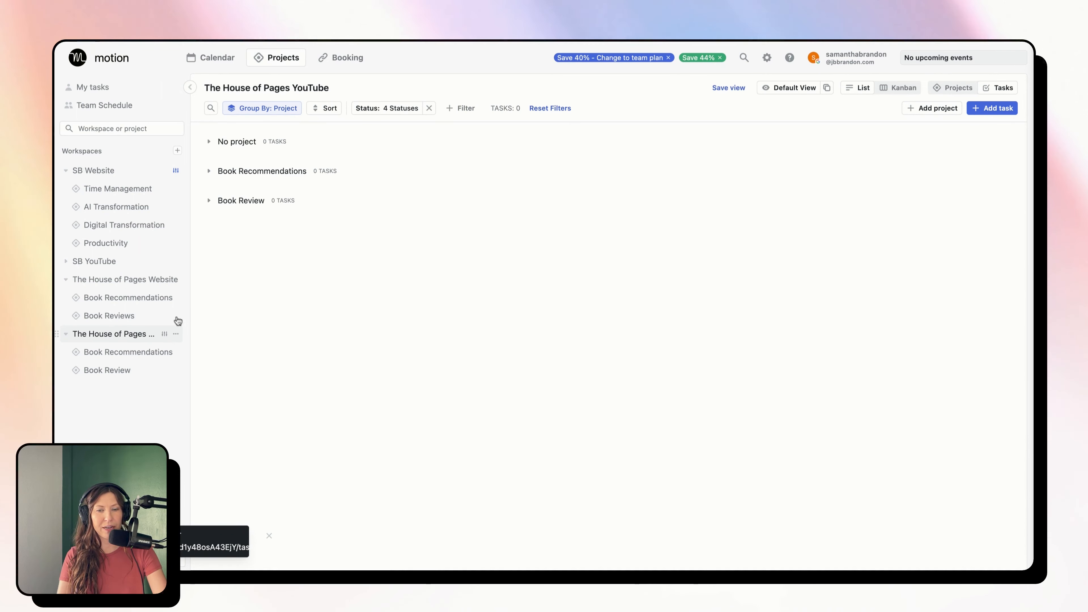
click(1000, 114)
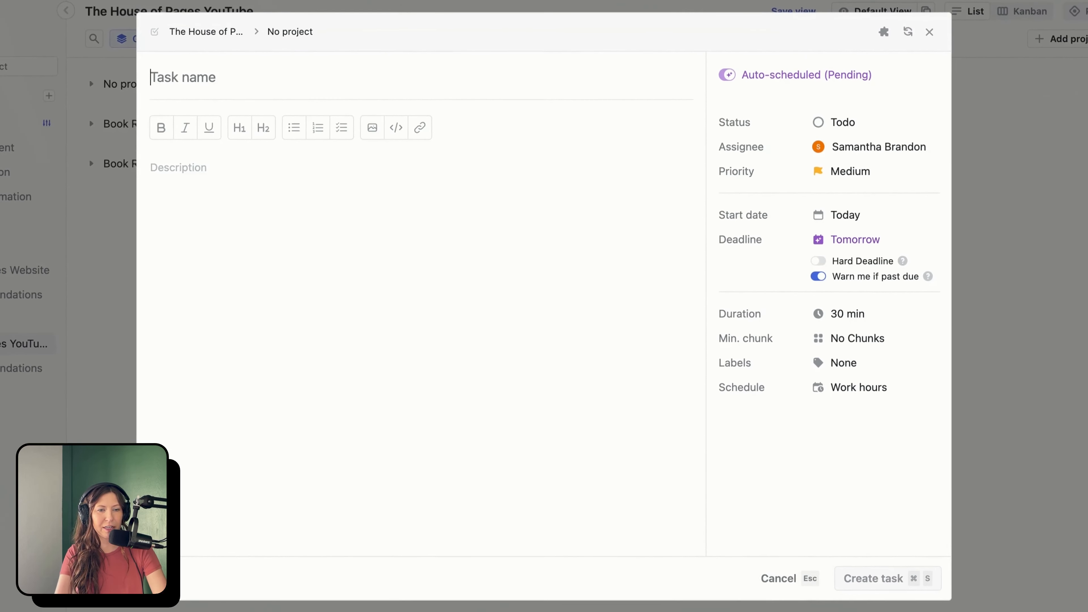
text(P)
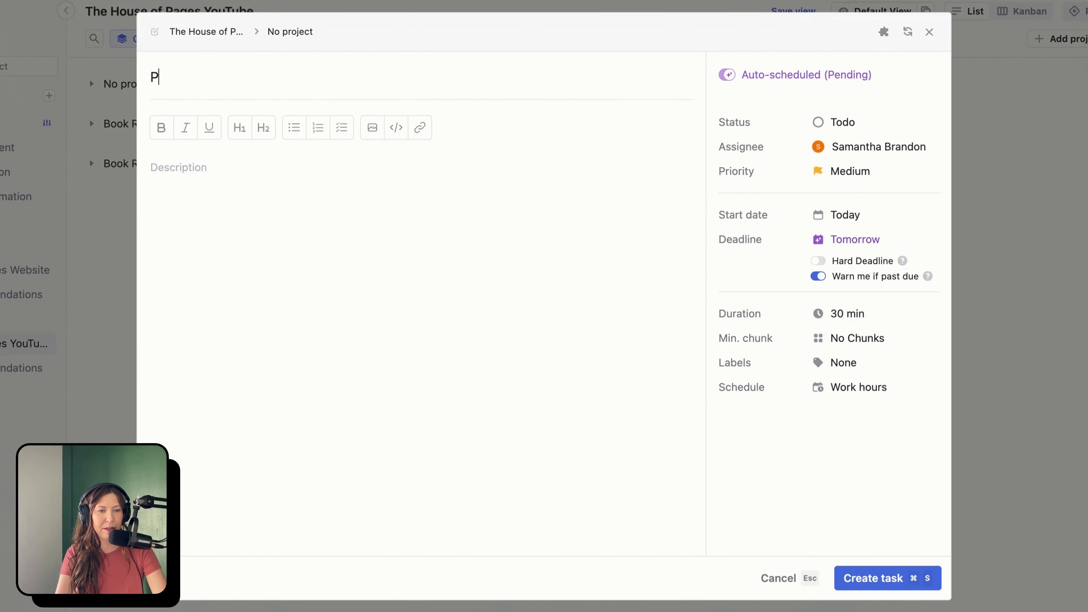
text(ick U)
key(BackSpace)
key(BackSpace)
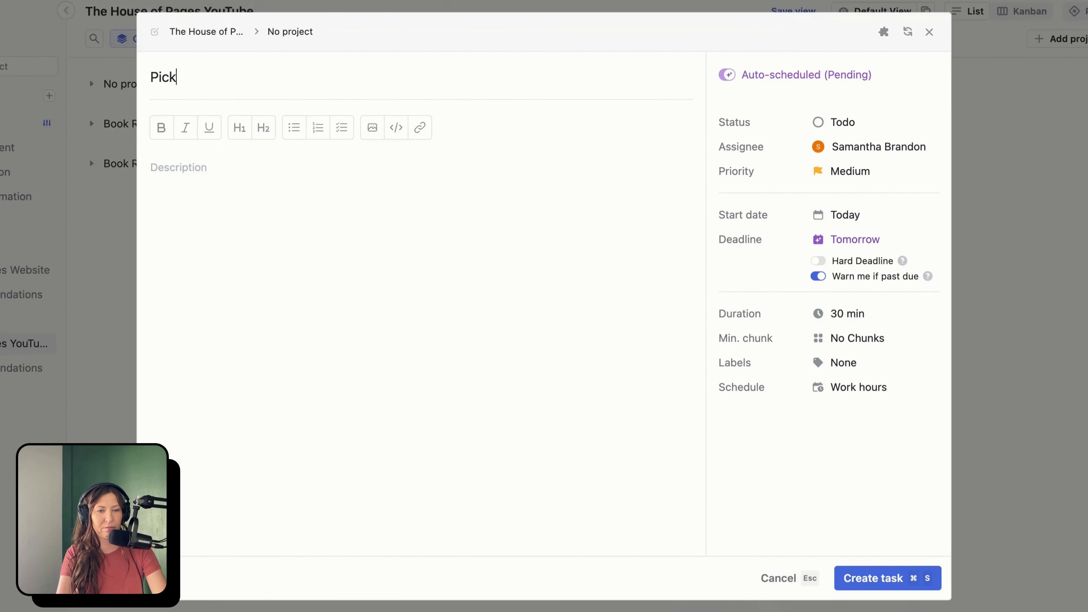
key(BackSpace)
key(BackSpace)
key(BackSpace)
key(BackSpace)
text(Analyze m)
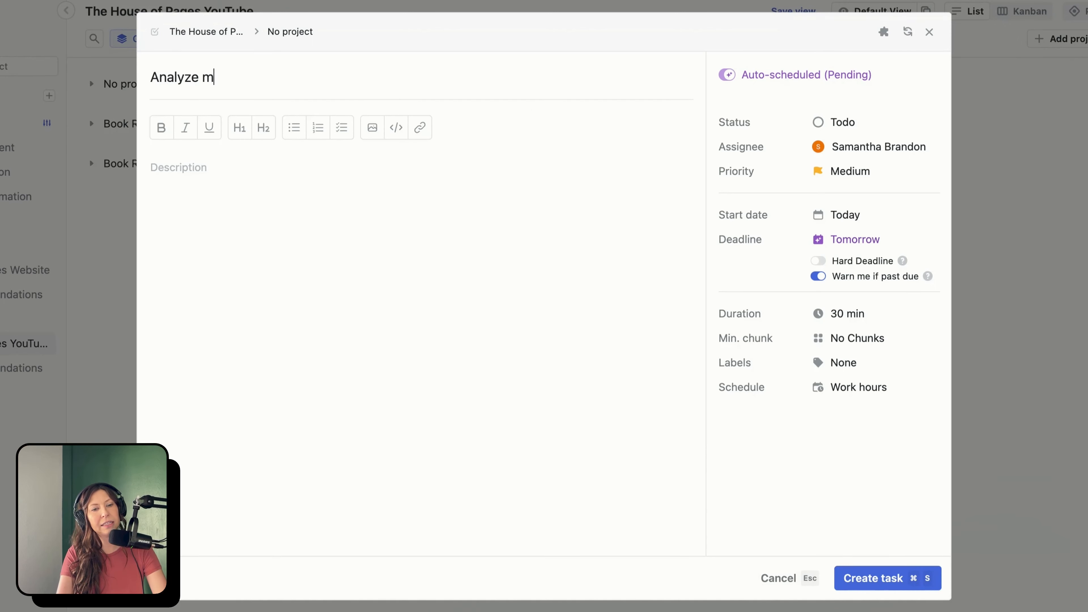
text(y Google A)
key(super+a)
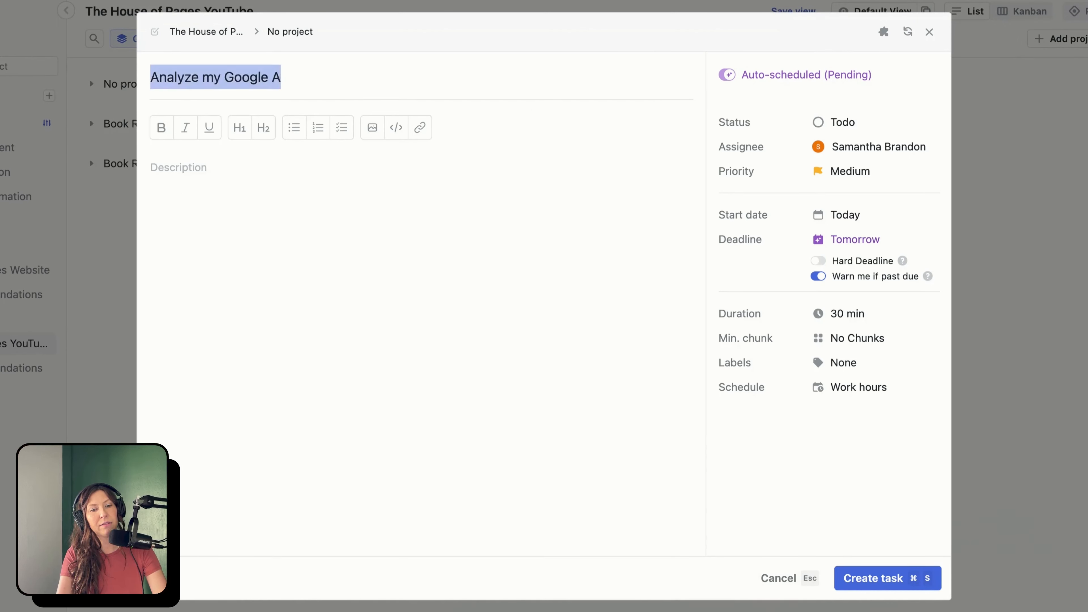
text(Google Analytics )
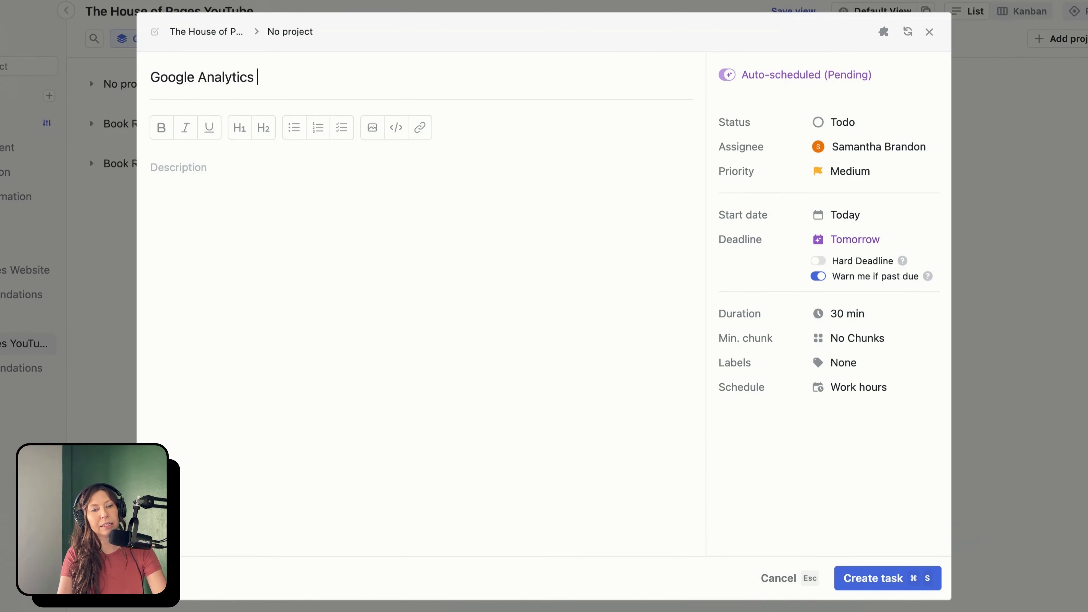
text(Assemssment)
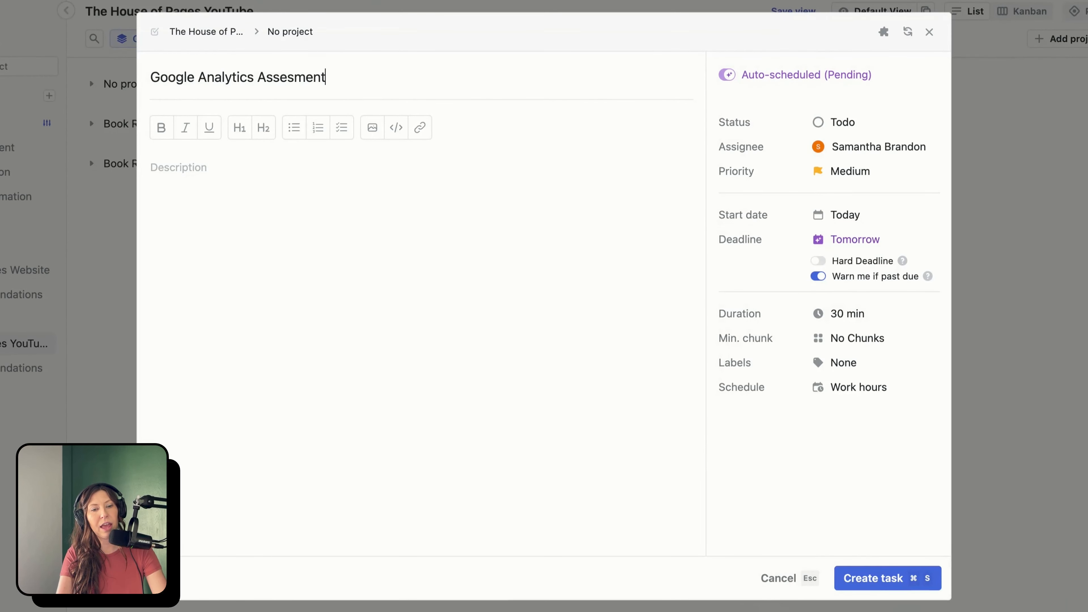
click(209, 167)
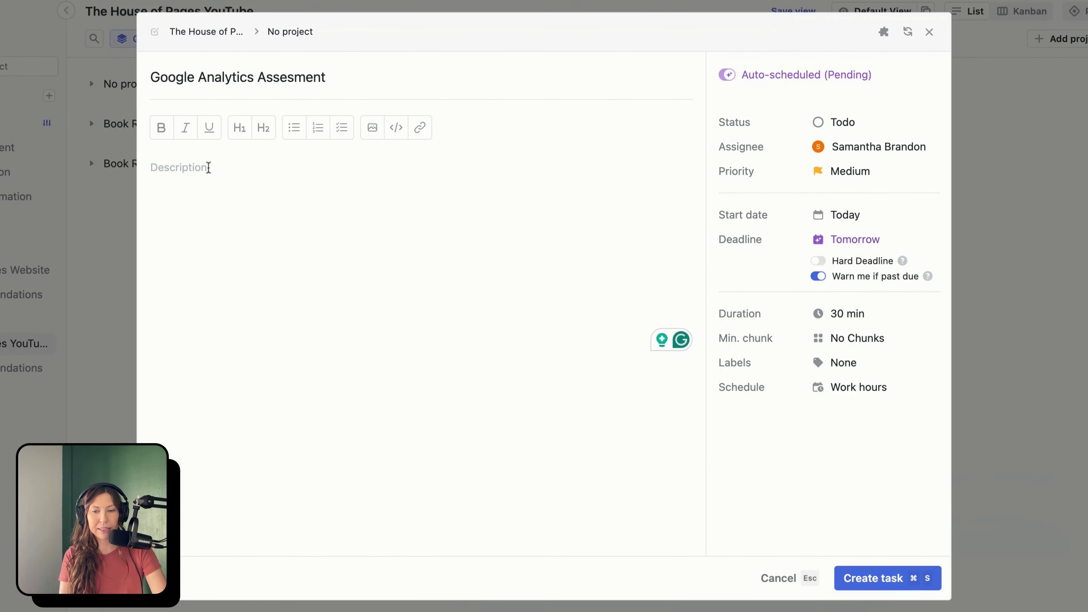
click(326, 77)
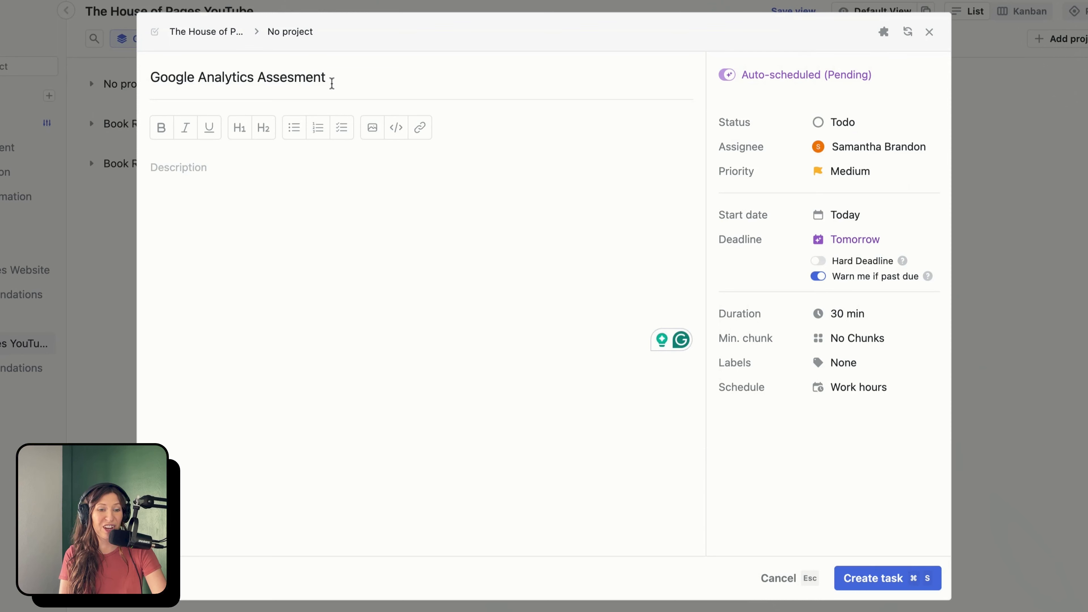
Name the new task Checking Email and turn it into a recurring task
key(super+a)
text(Checking Email)
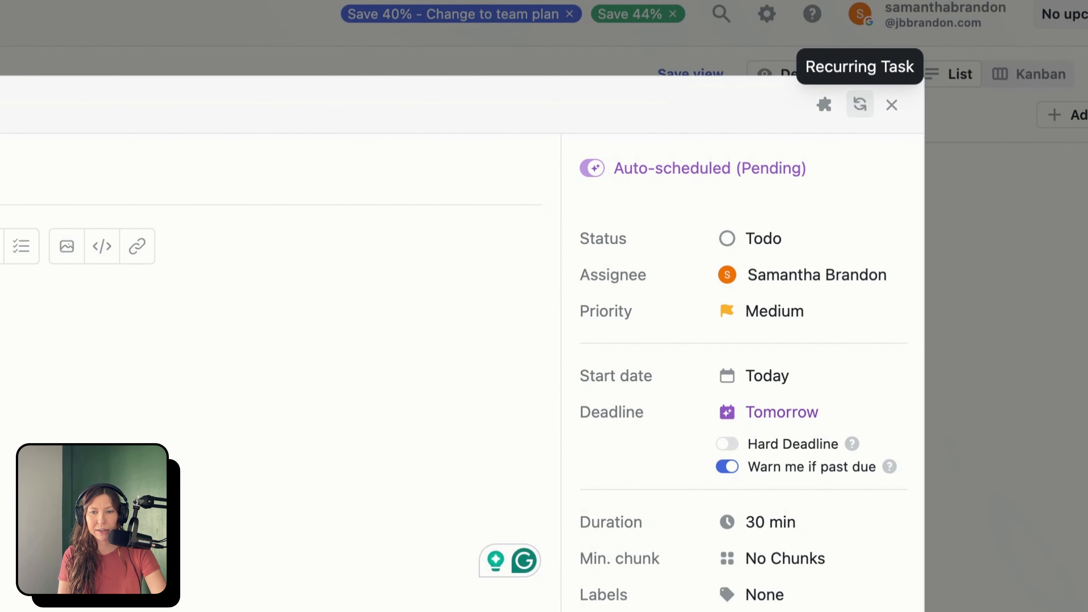
click(860, 104)
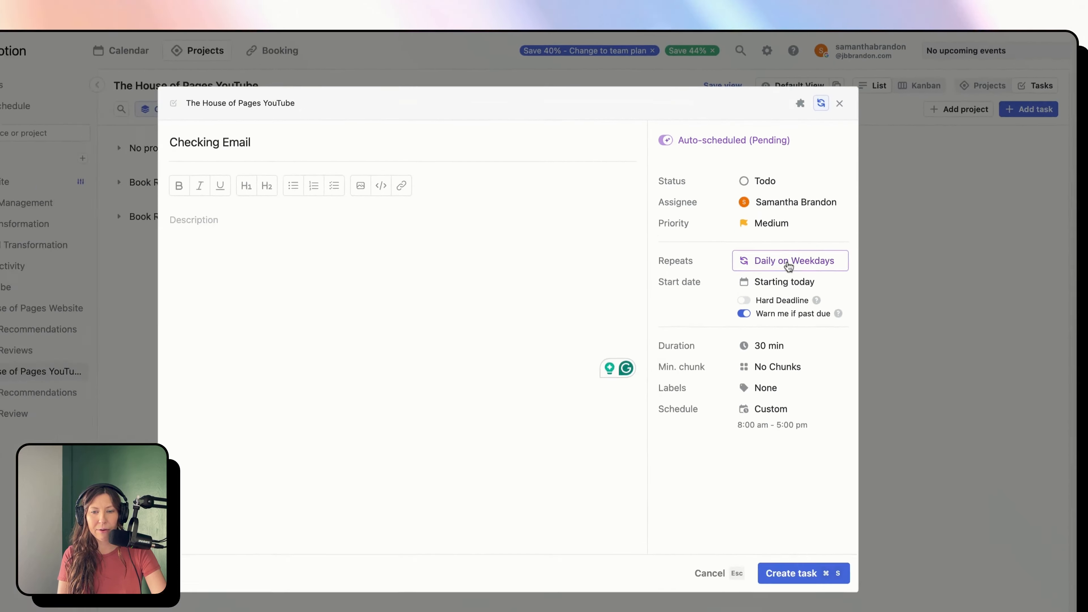
Try a once-a-week repeat for the Checking Email task, and return it to daily on weekdays
click(804, 375)
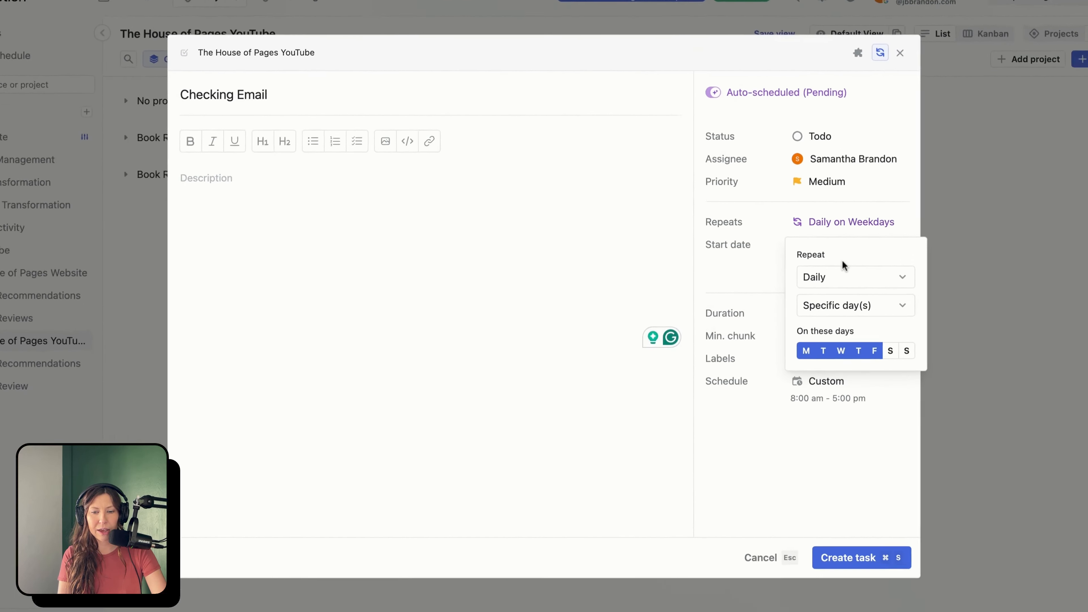
click(851, 288)
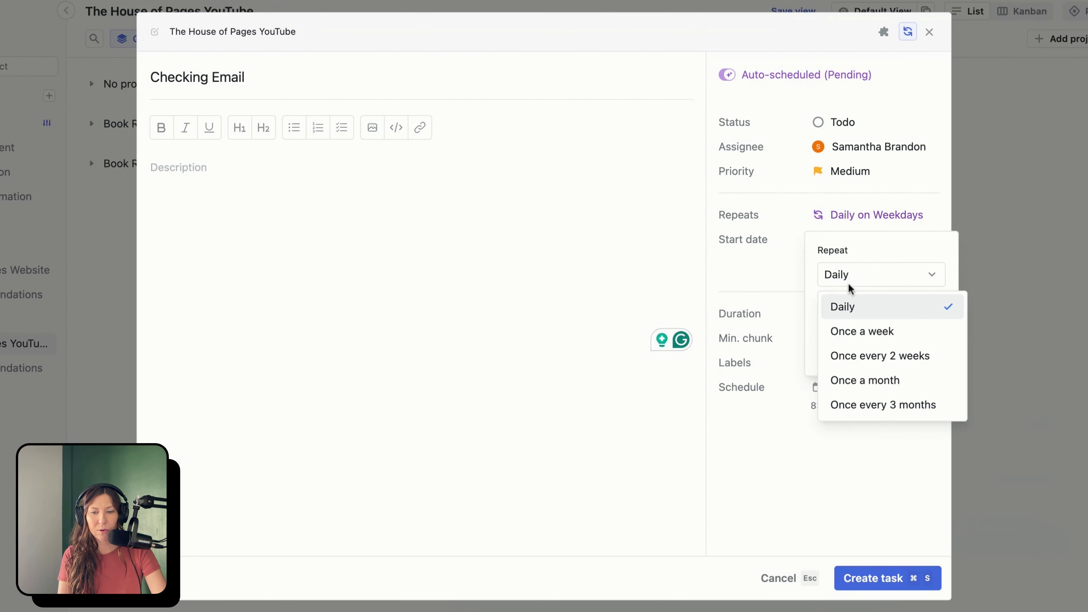
click(855, 330)
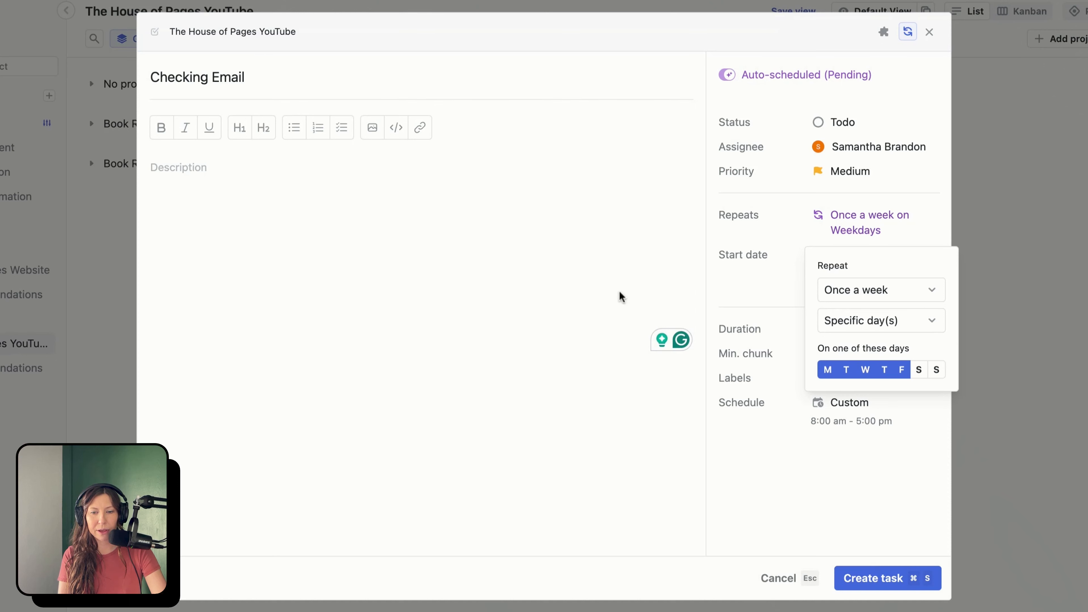
click(869, 296)
click(842, 322)
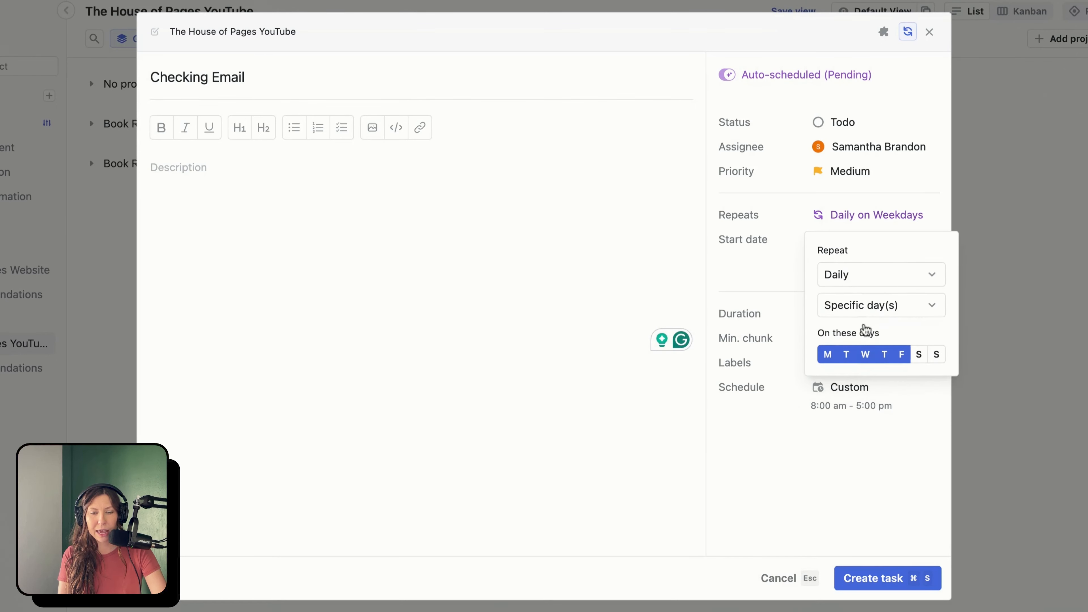
click(784, 291)
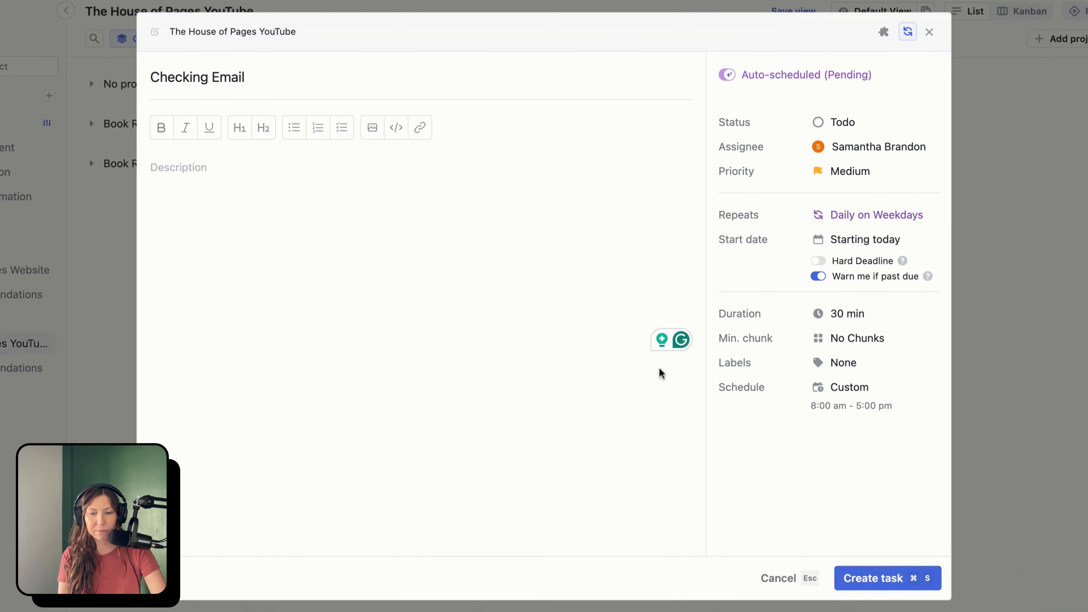
Set the Checking Email task's custom schedule to an ideal start time of 2:30 pm, keeping the 8:00 am to 5:00 pm window
click(843, 414)
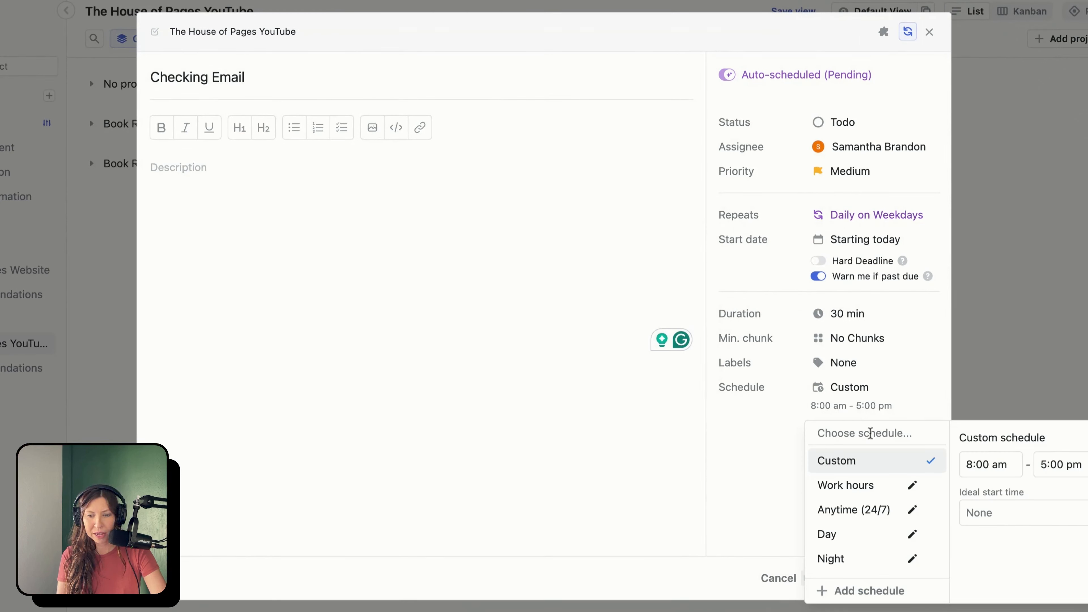
click(1003, 465)
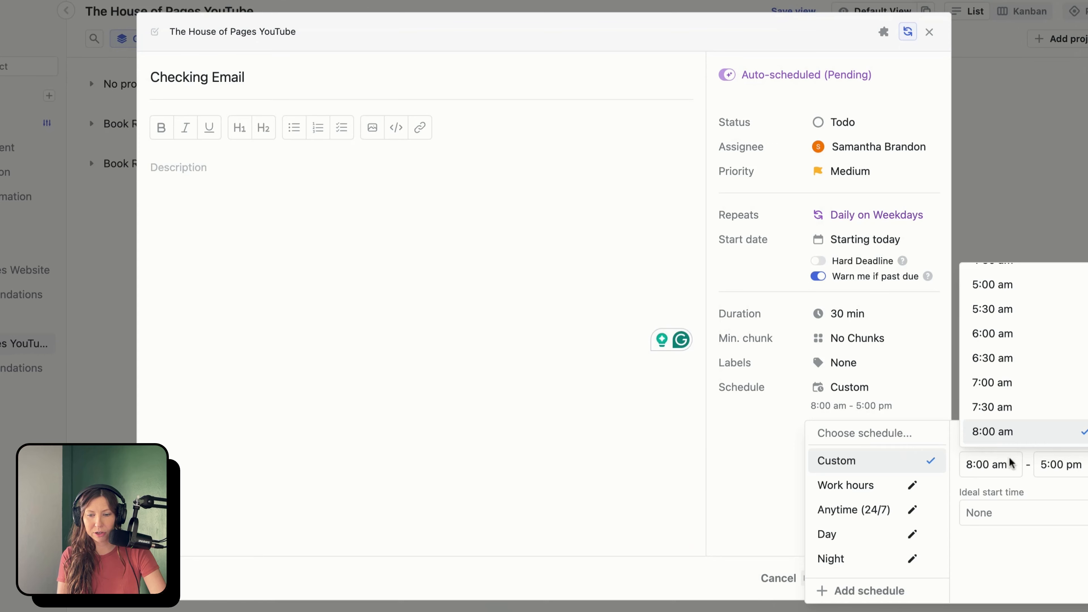
scroll(1027, 394, down, 2)
click(1002, 505)
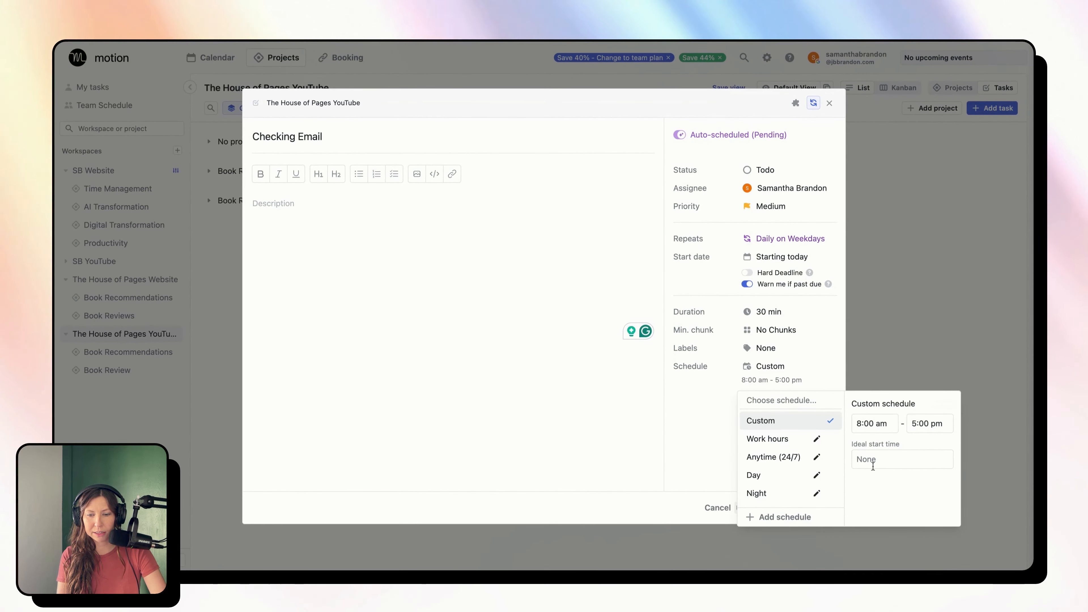
click(873, 463)
scroll(894, 397, down, 3)
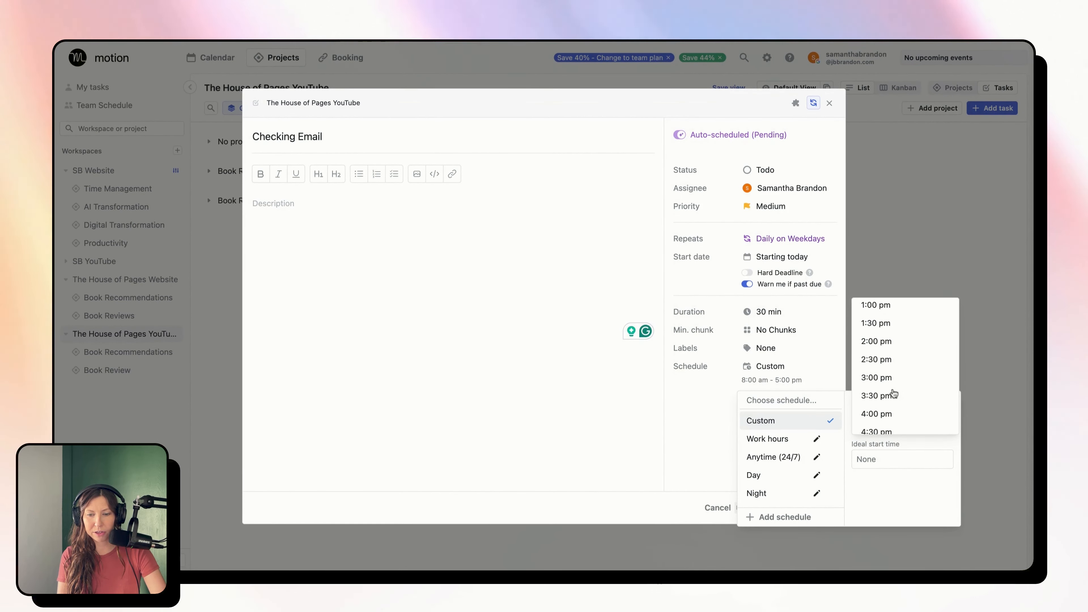
scroll(894, 393, up, 2)
click(885, 379)
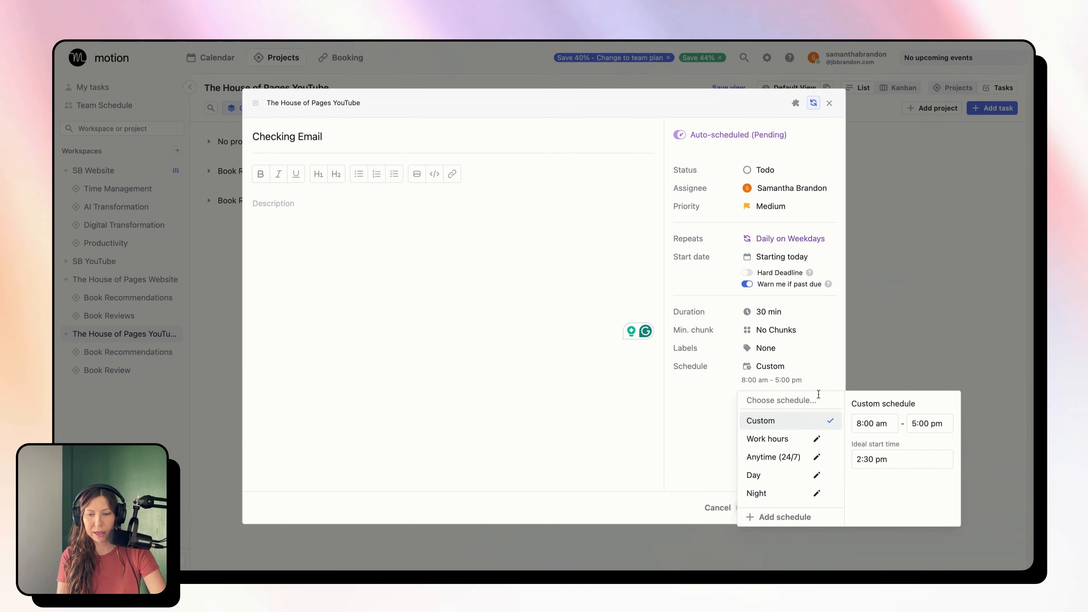
click(624, 395)
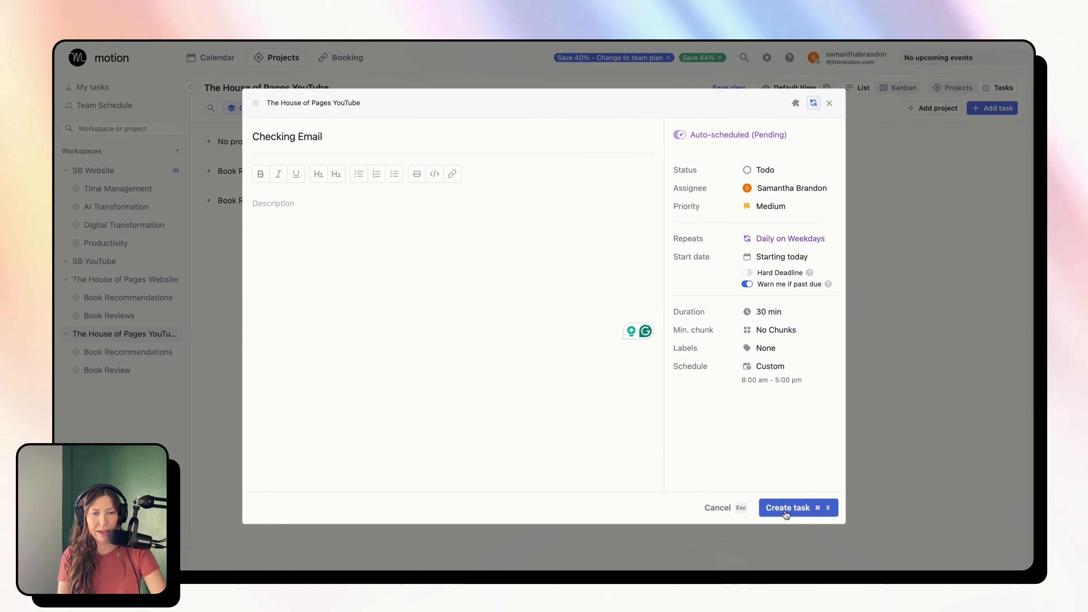
Create the Checking Email task with the description "Go through all emails", and open the calendar
click(374, 210)
text(Go through)
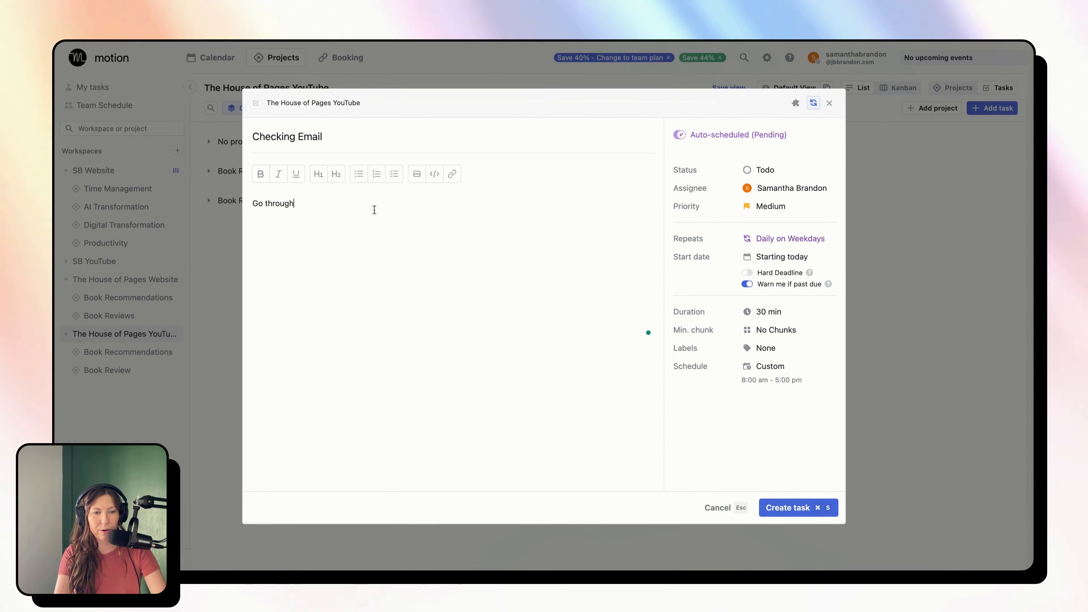
text( all emails)
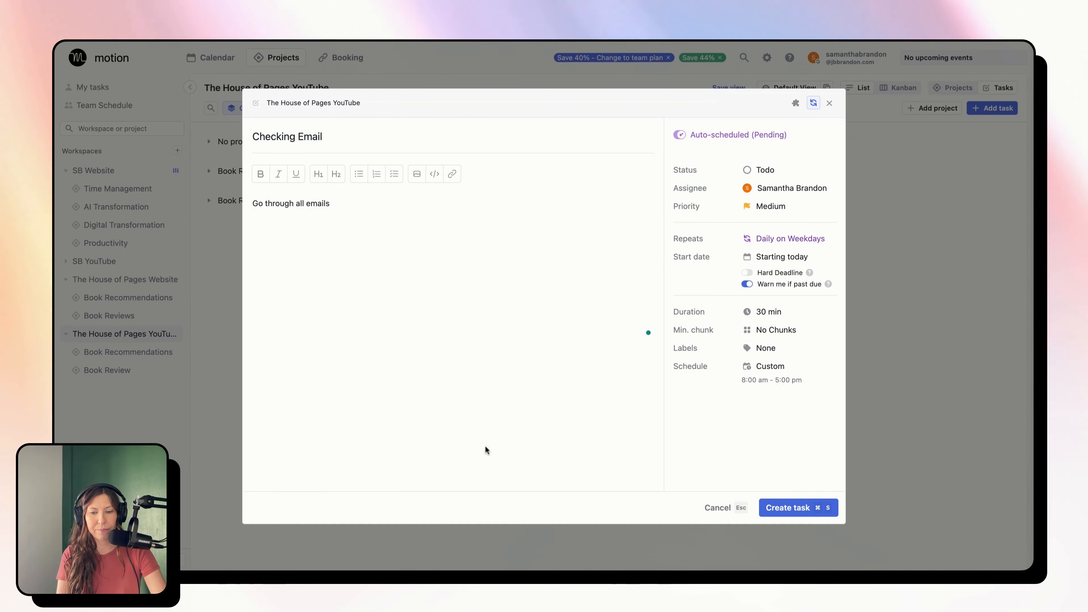
click(772, 508)
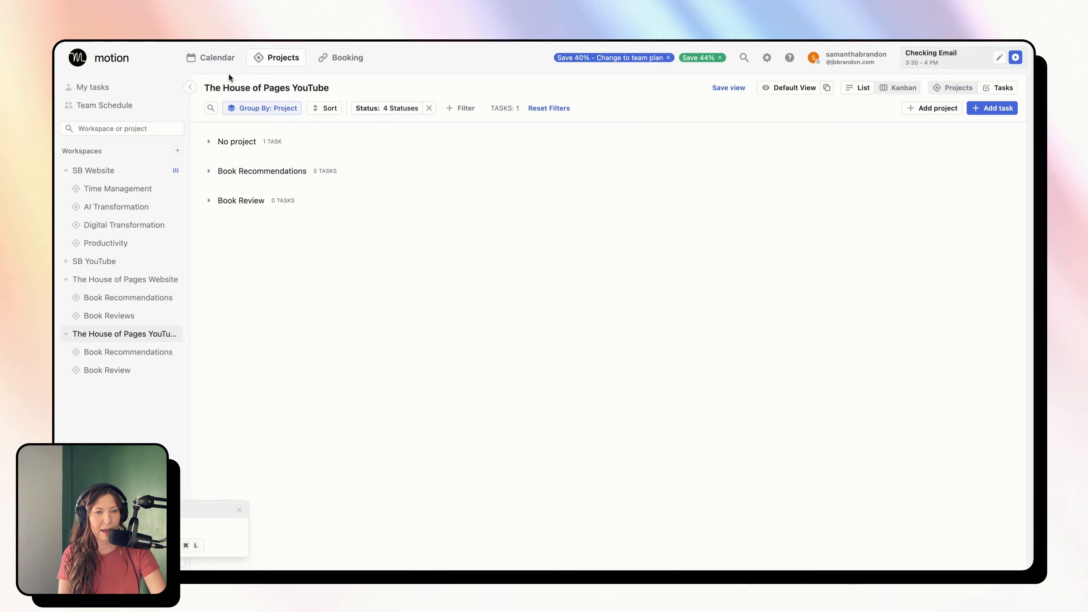
click(214, 58)
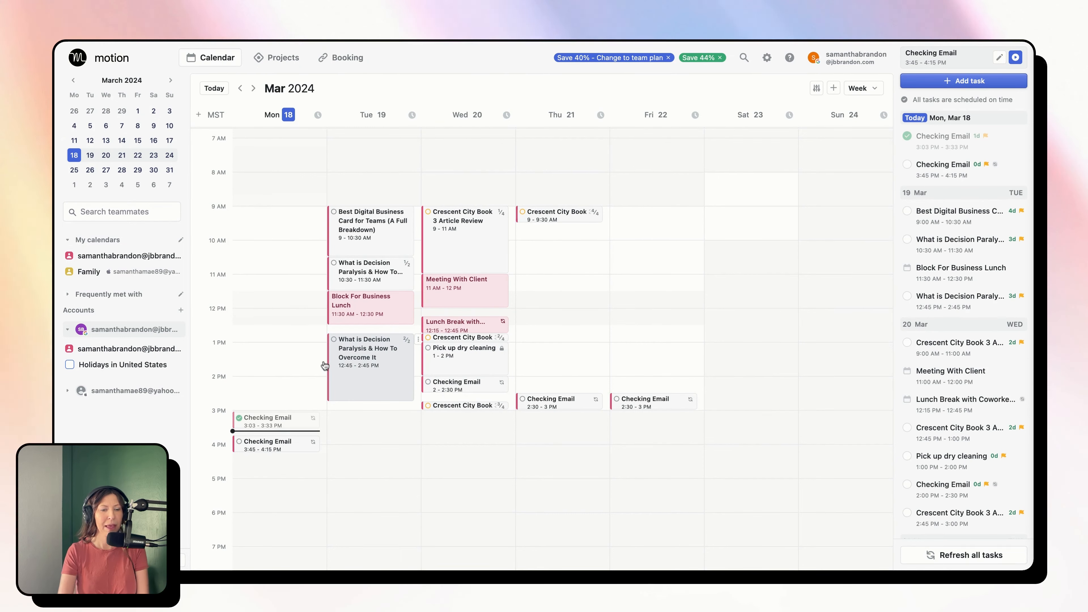
Try starting Monday's 3:45 PM Checking Email task immediately, and dismiss the start prompt
click(240, 441)
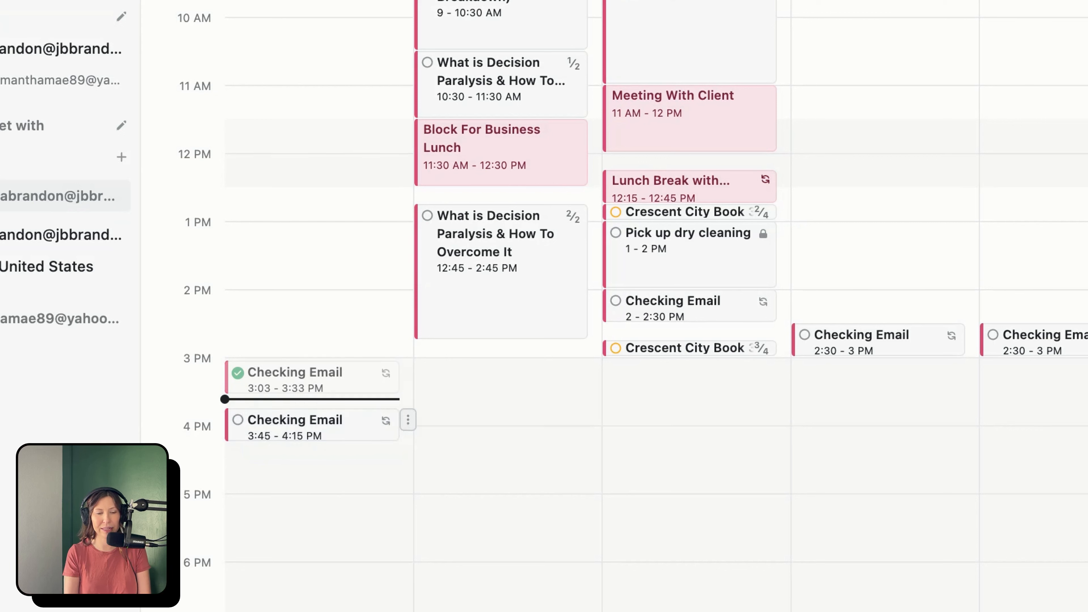
click(407, 424)
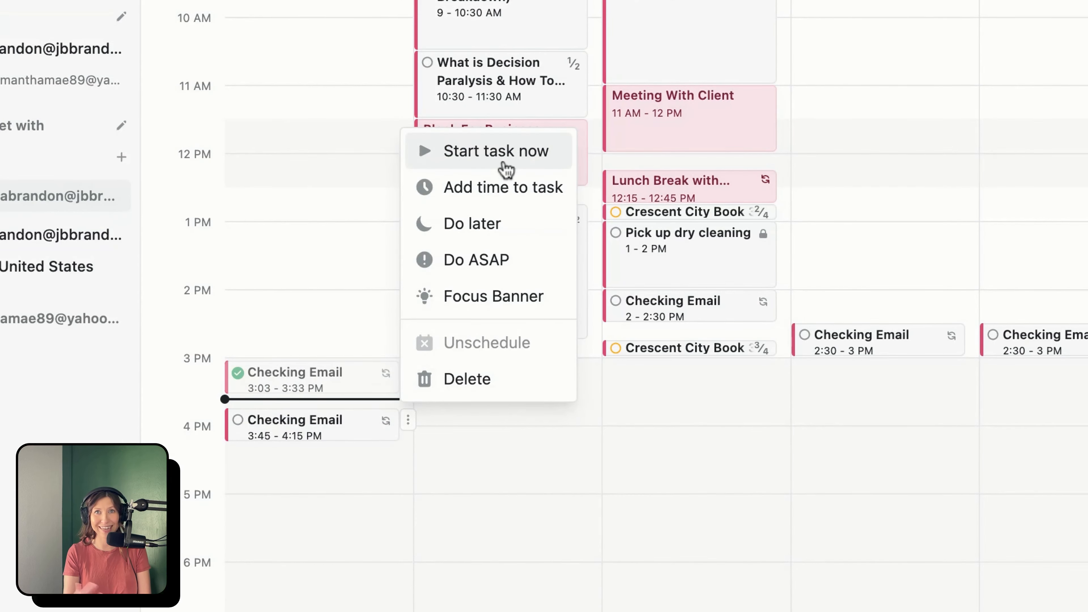
click(505, 167)
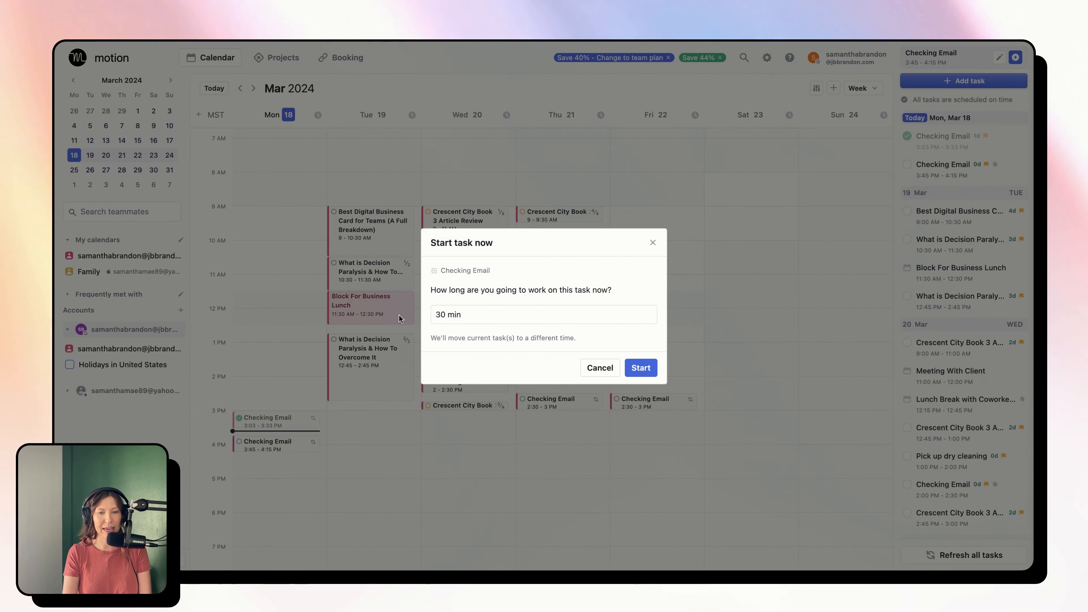
click(652, 242)
Review the available actions for Monday's 3:45 PM Checking Email task and Tuesday's 12:45 PM What is Decision Paralysis block
right_click(326, 442)
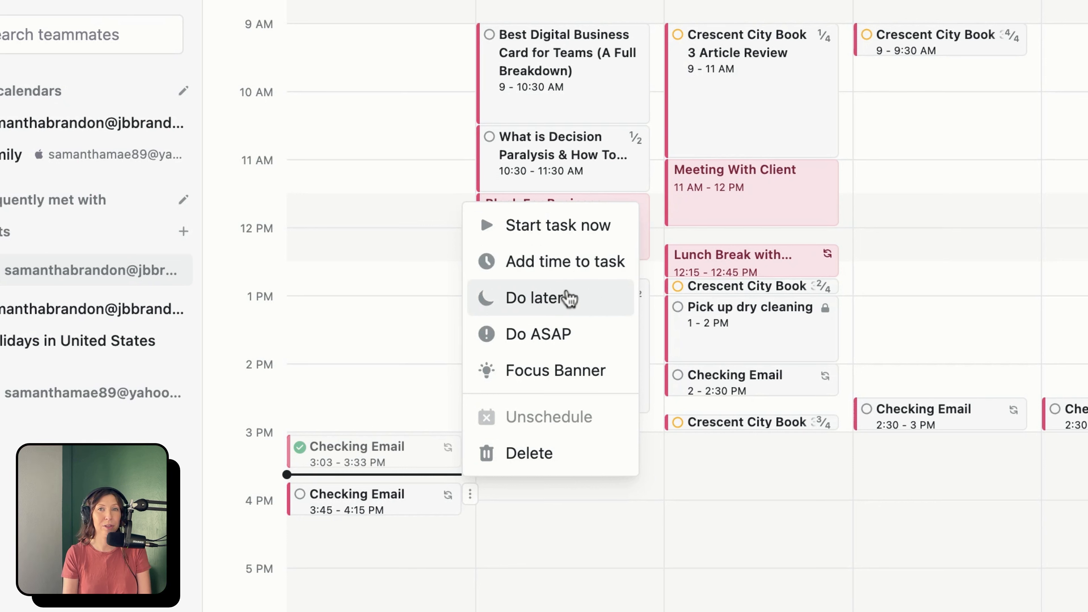
click(535, 297)
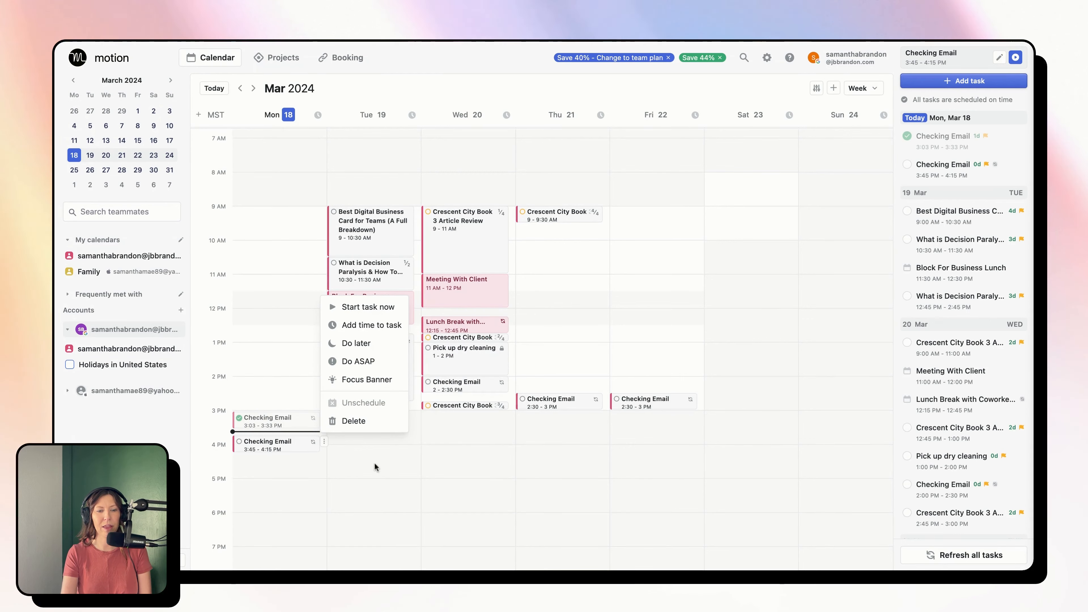
click(313, 254)
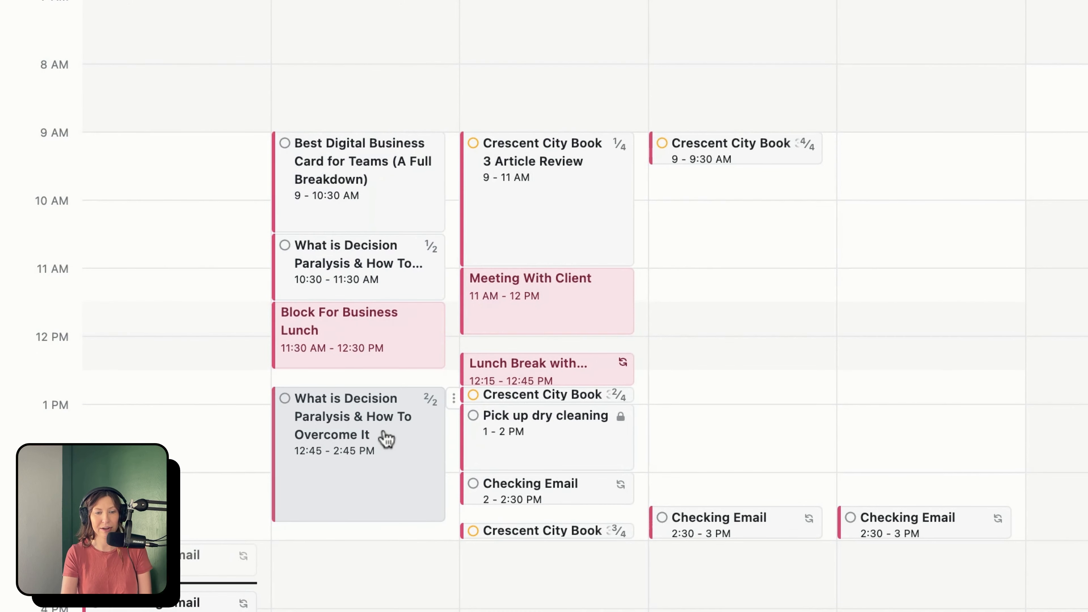
click(453, 400)
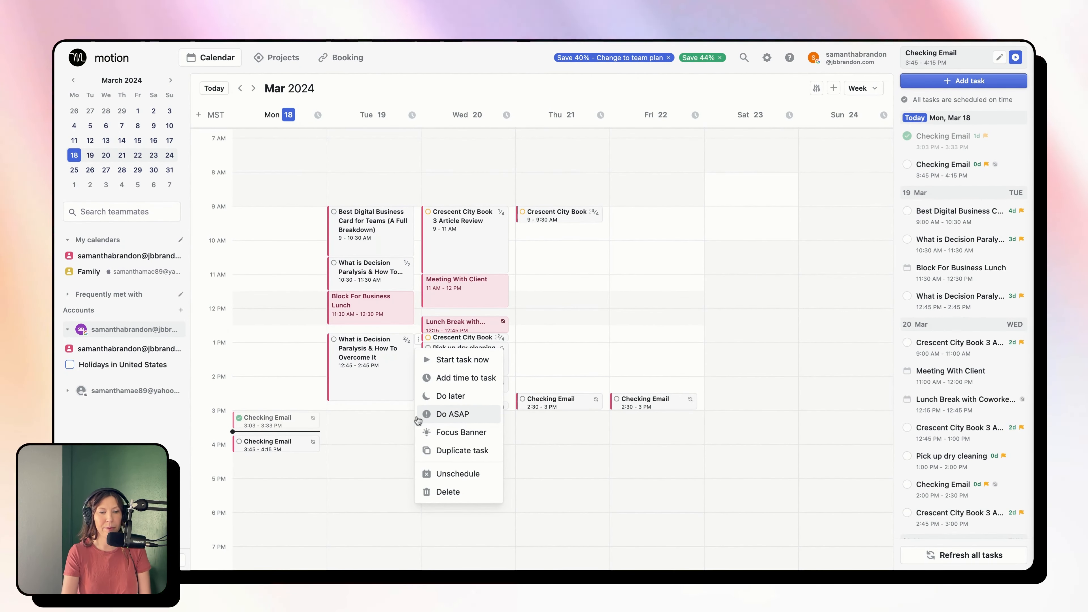
click(265, 447)
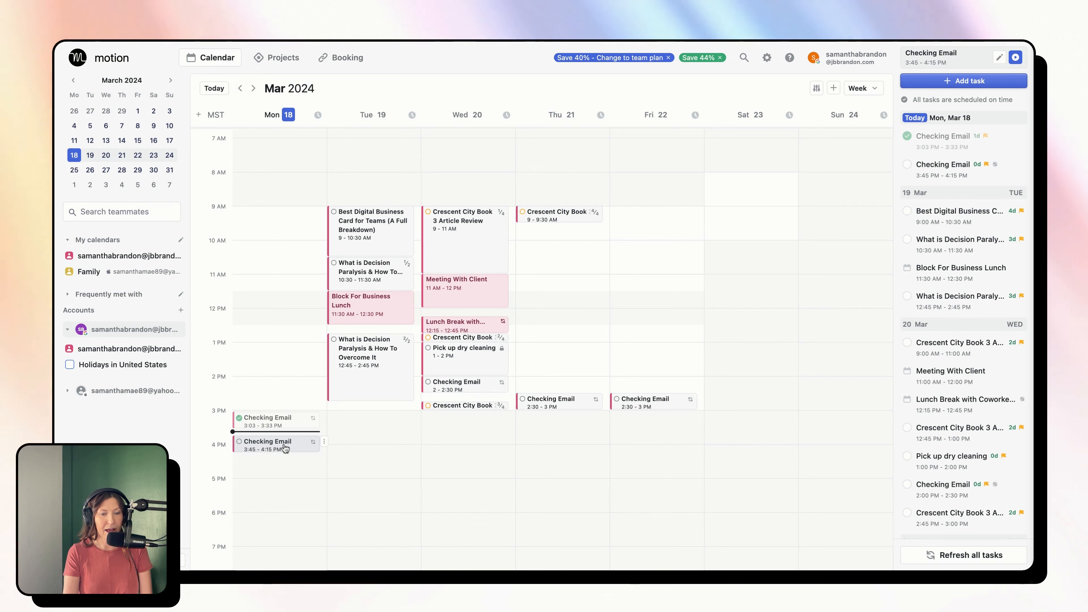
Mark Monday's 3:45 PM Checking Email task as complete after checking its available actions
click(324, 442)
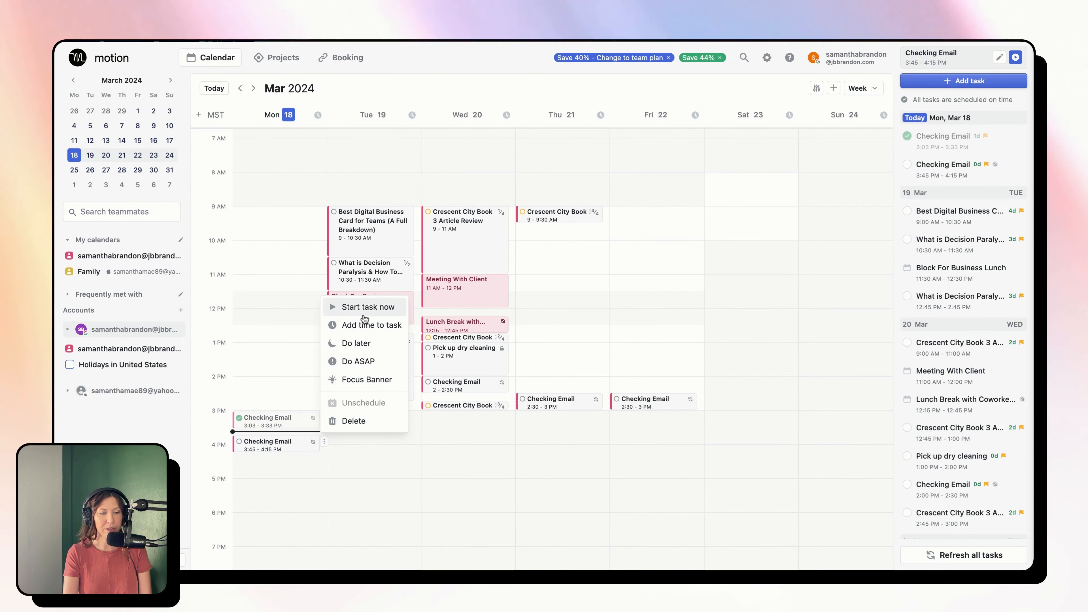
click(292, 458)
click(239, 442)
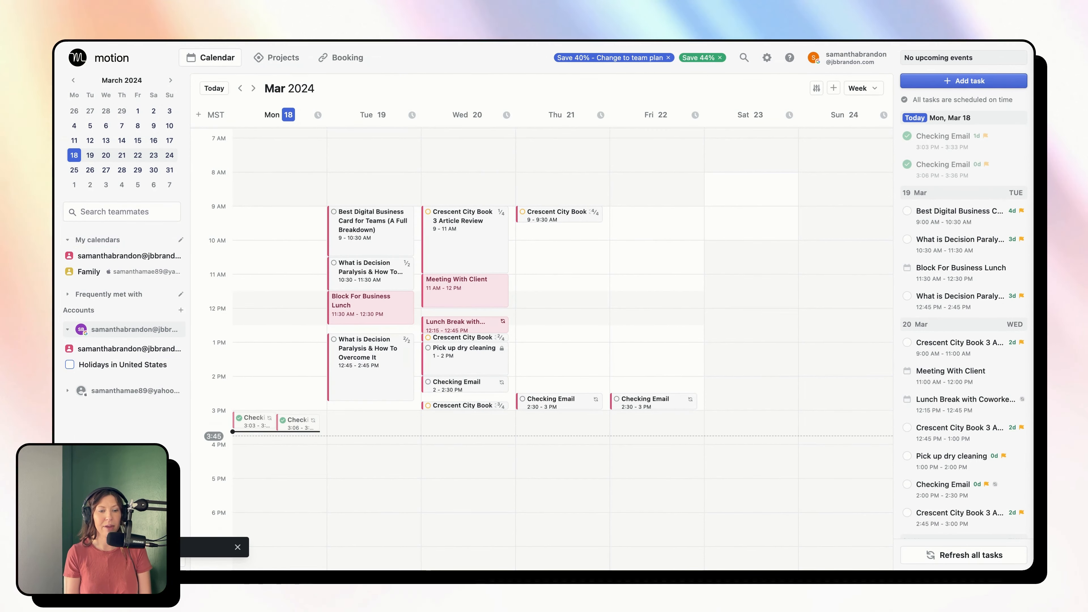
Open Tuesday's afternoon What is Decision Paralysis & How To Overcome It task and review its additional task actions
scroll(842, 202, down, 3)
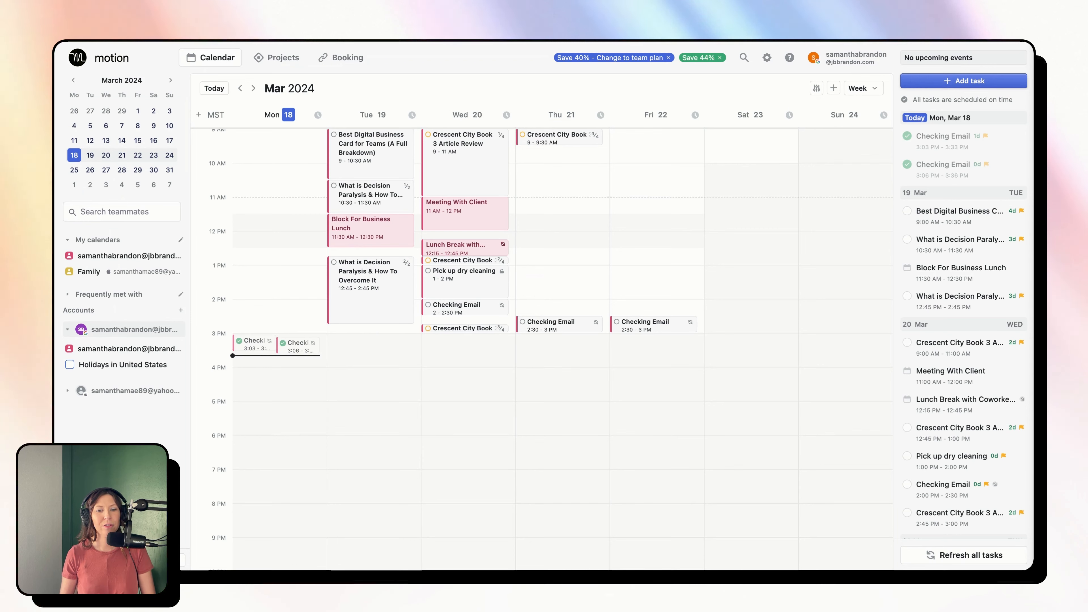
click(372, 264)
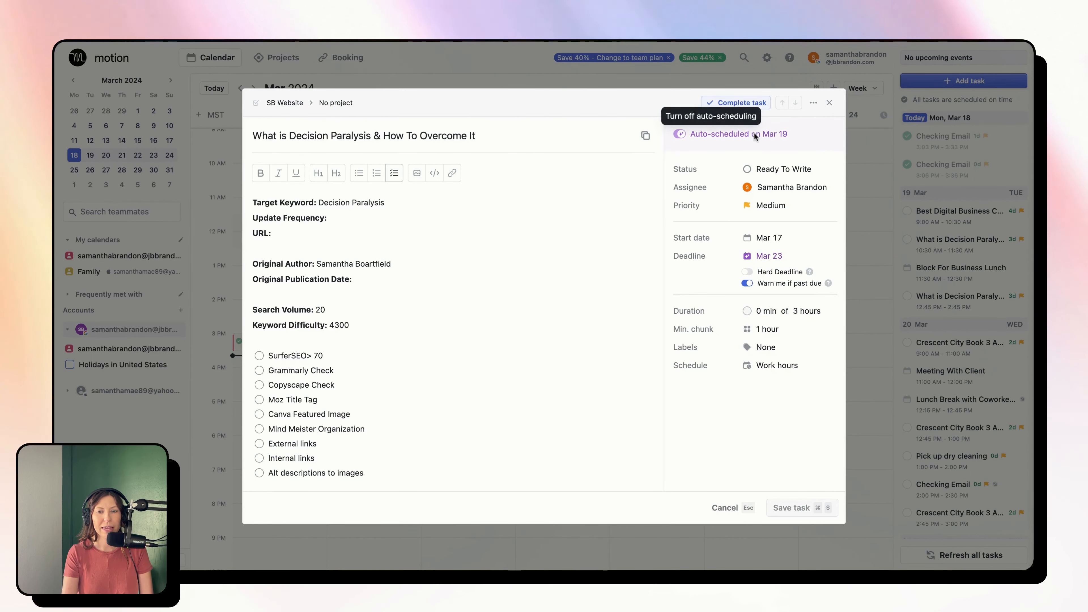
mouse_move(768, 137)
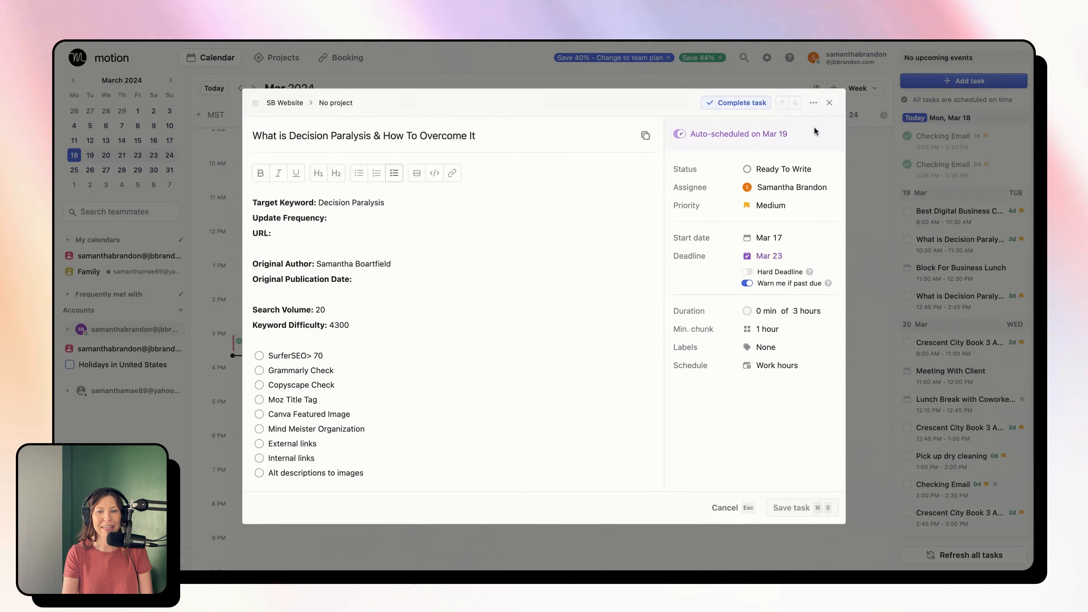
click(814, 104)
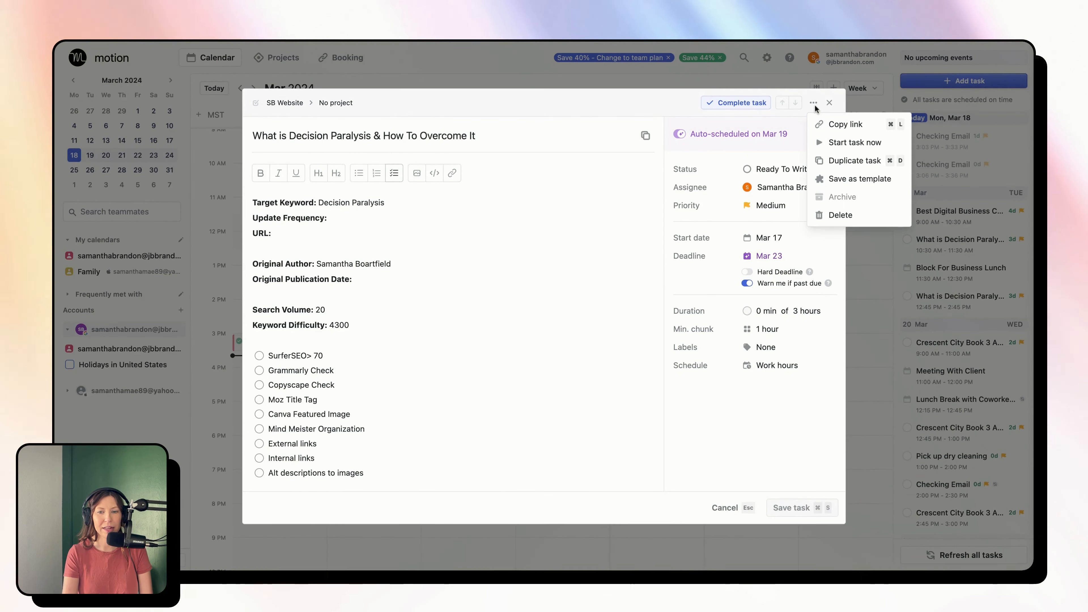
click(799, 124)
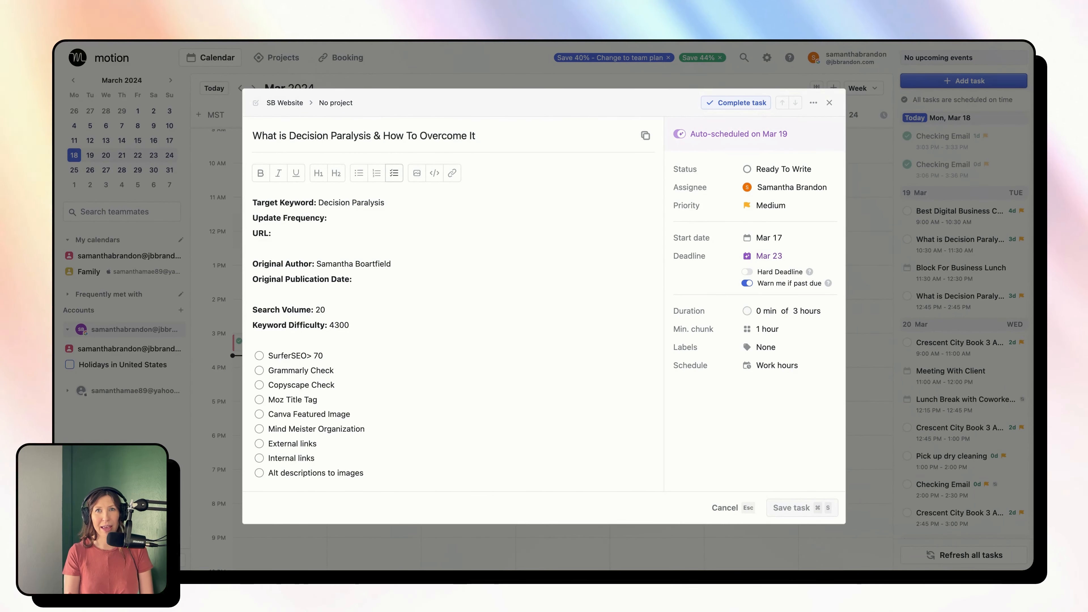